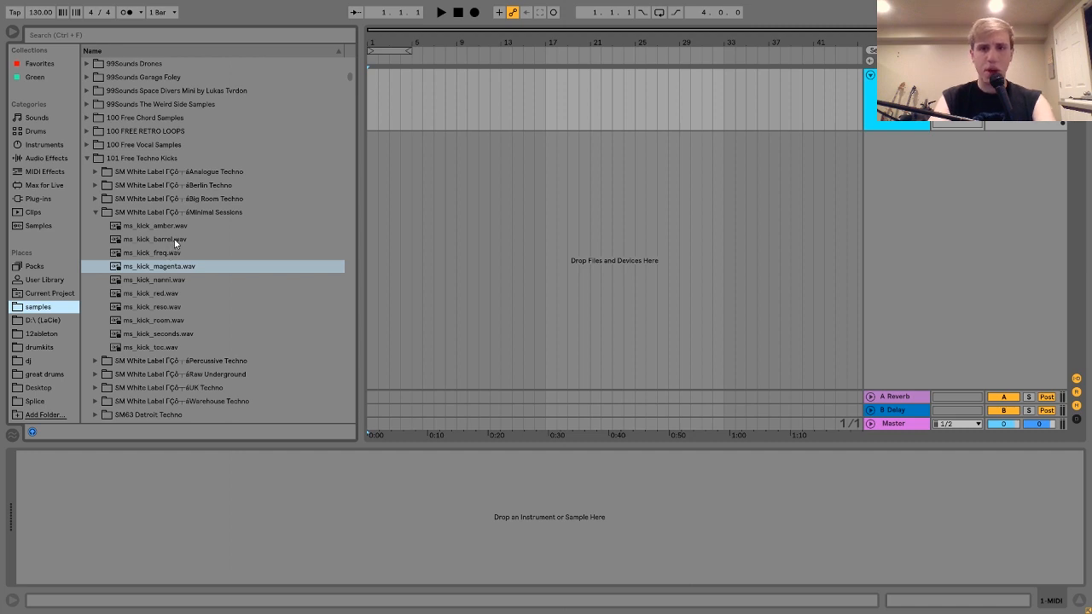
Step: Audition the Minimal Sessions kick samples and load ms_kick_magenta.wav onto the MIDI track
left_click(163, 237)
key("Down")
key("Down")
key("Down")
key("Down")
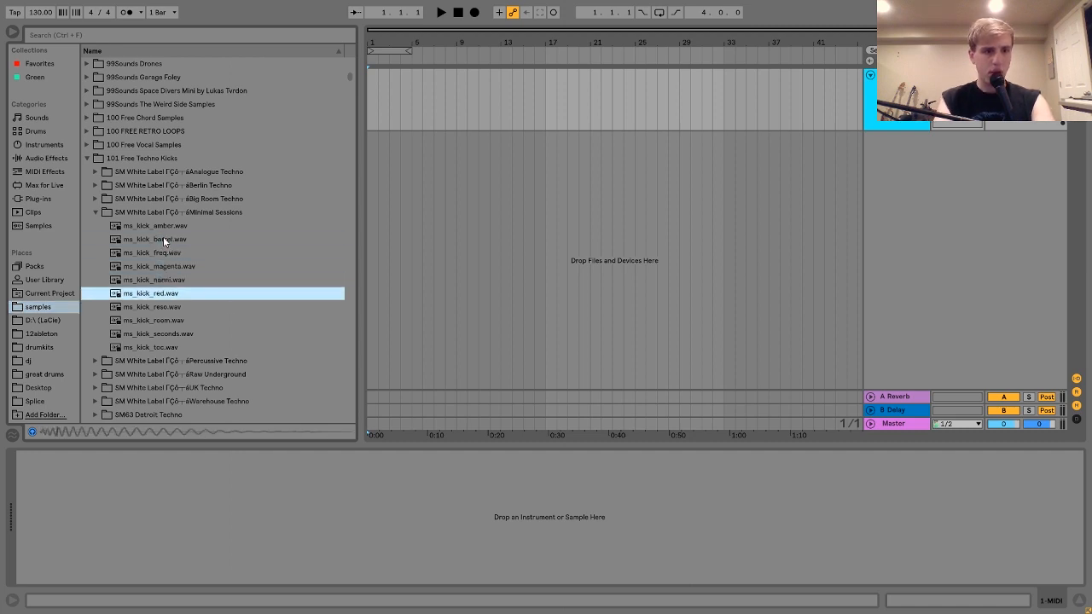
key("Down")
key("Down")
key("Up")
key("Up")
key("Up")
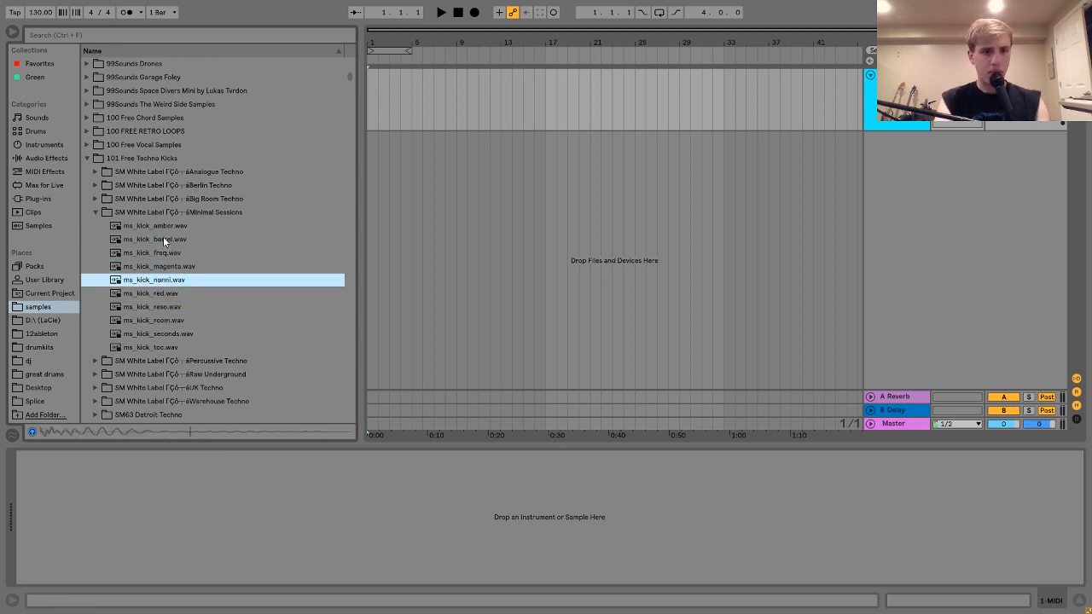
key("Return")
key("Up")
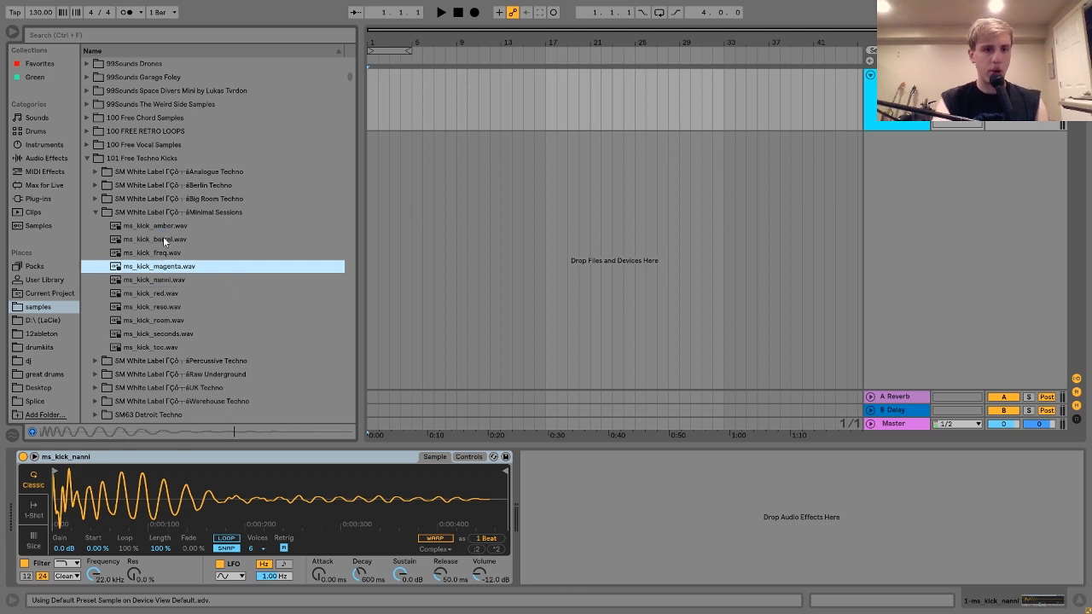
key("Return")
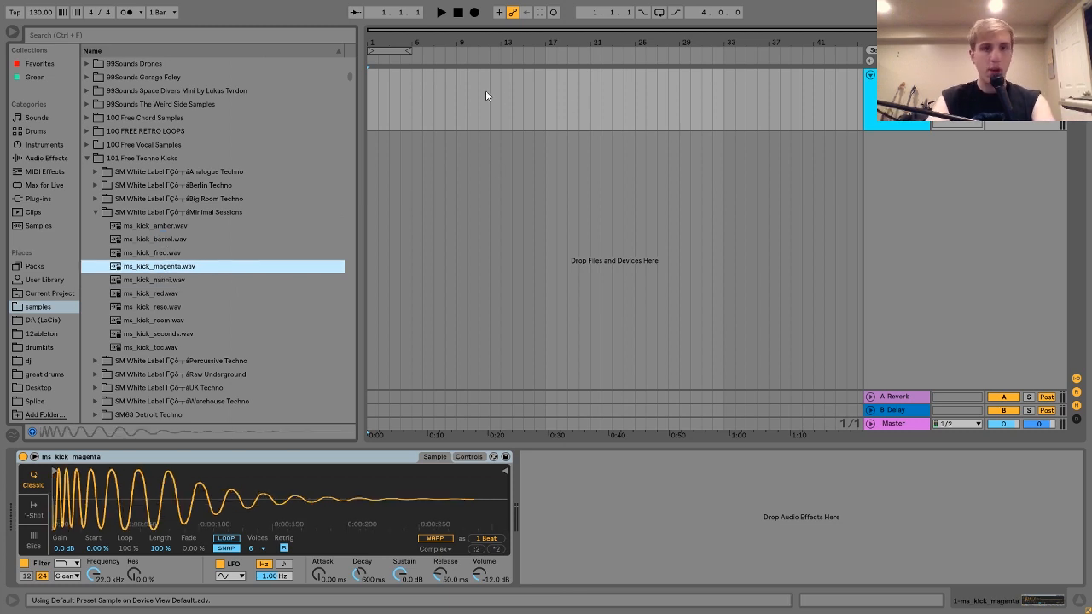
Step: Loop the first four bars and insert an empty MIDI clip over them on the kick track
left_click_drag(414, 94, 358, 92)
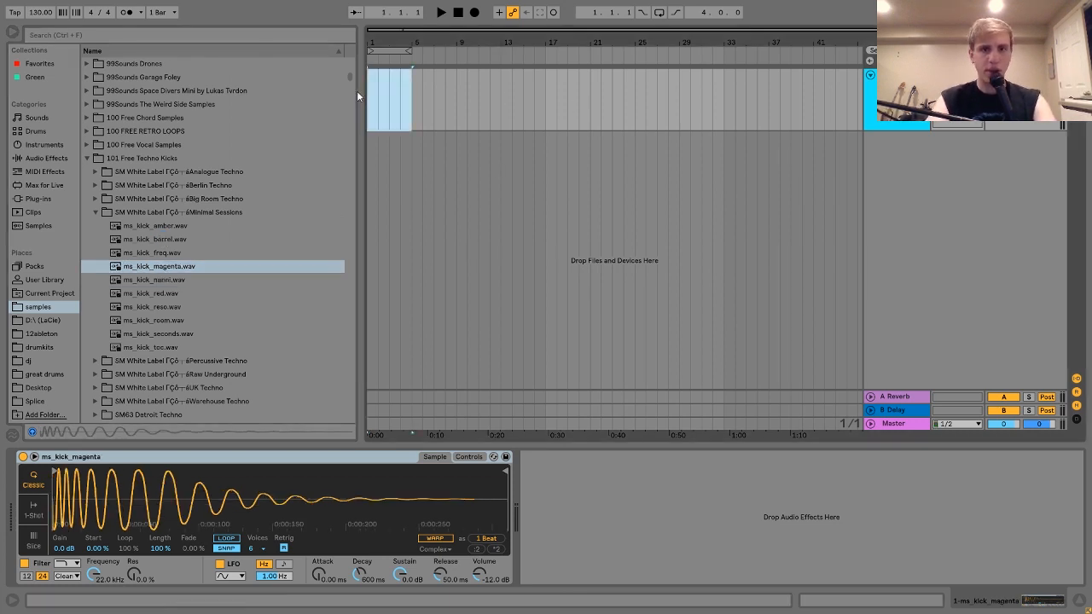
key("ctrl+l")
key("ctrl+shift+m")
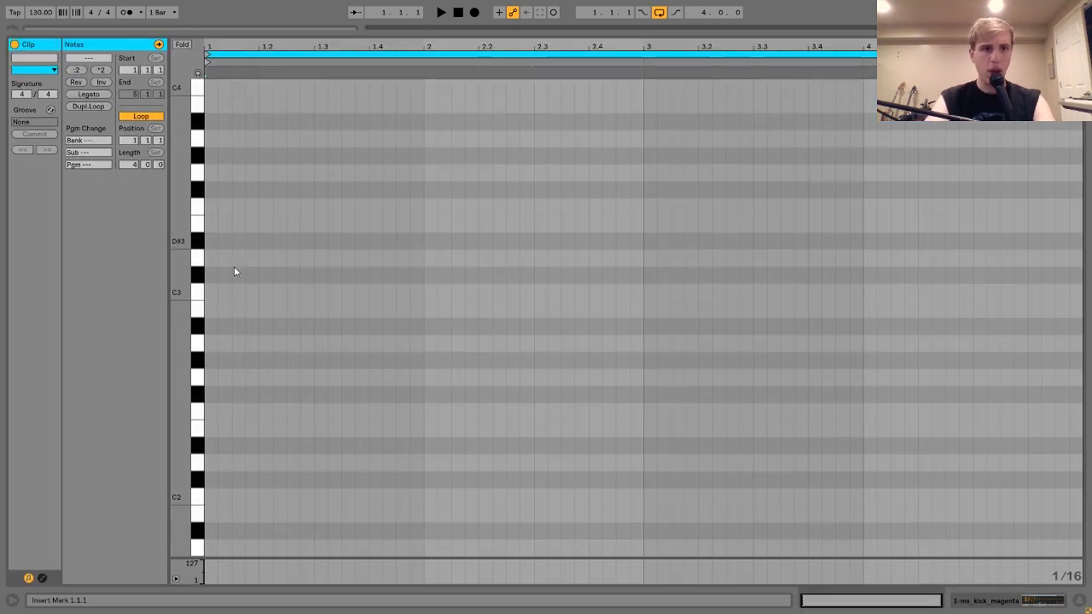
Step: Fill the four-bar clip with back-to-back quarter-note C3 hits, starting at 1.1.1
double_click(214, 294)
key("shift+Right")
key("shift+Right")
key("shift+Right")
key("ctrl+d")
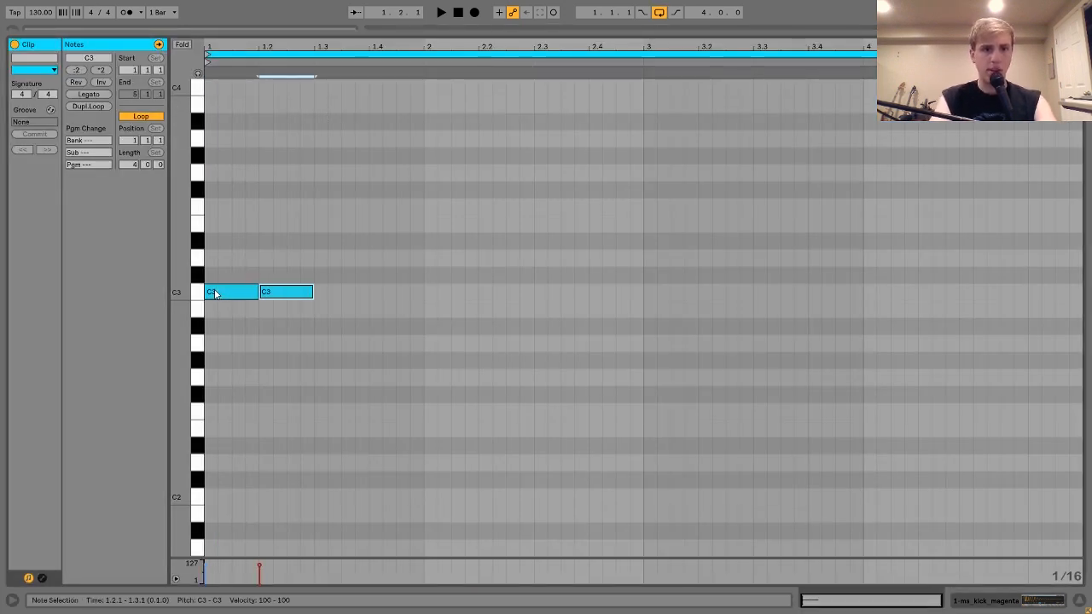
key("ctrl+a")
key("ctrl+d")
key("ctrl+a")
key("ctrl+d")
key("ctrl+a")
key("ctrl+d")
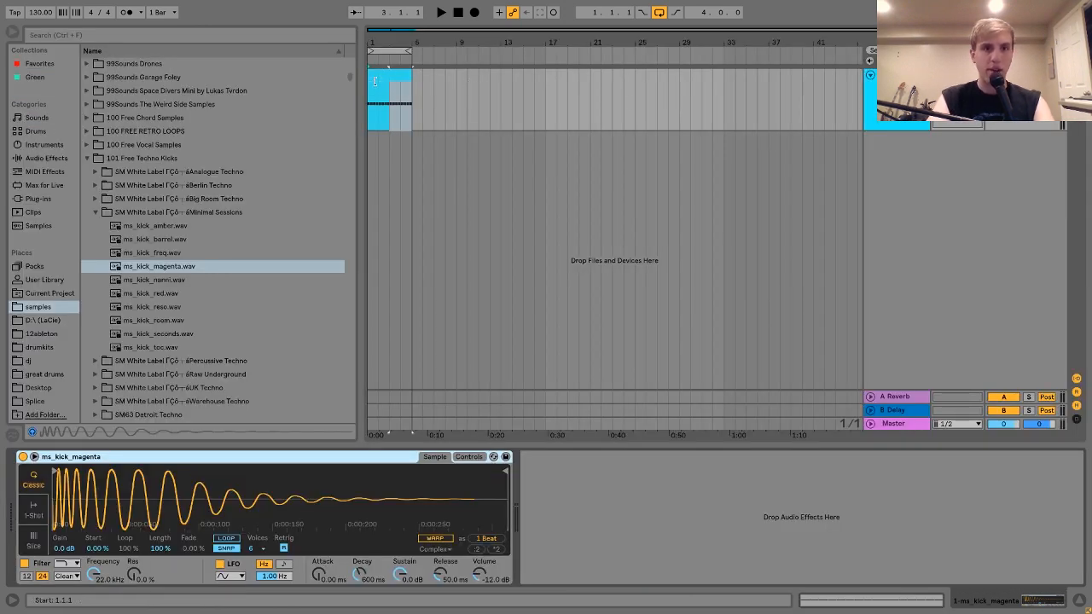
Step: Add a Reverb audio effect after the magenta kick and play the loop with the effect bypassed
left_click(41, 159)
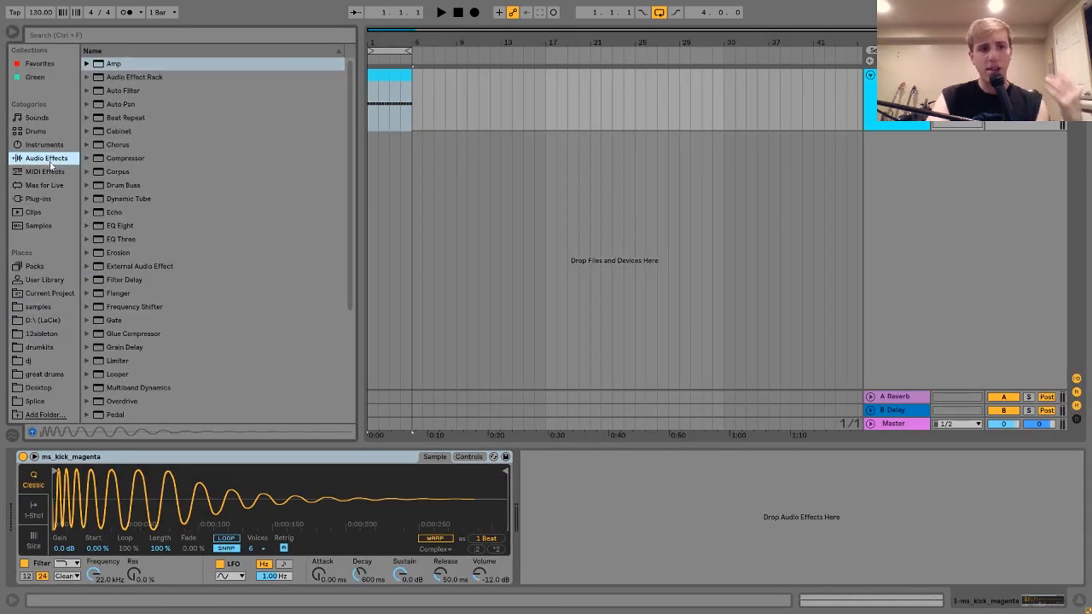
scroll(270, 293, "down", 6)
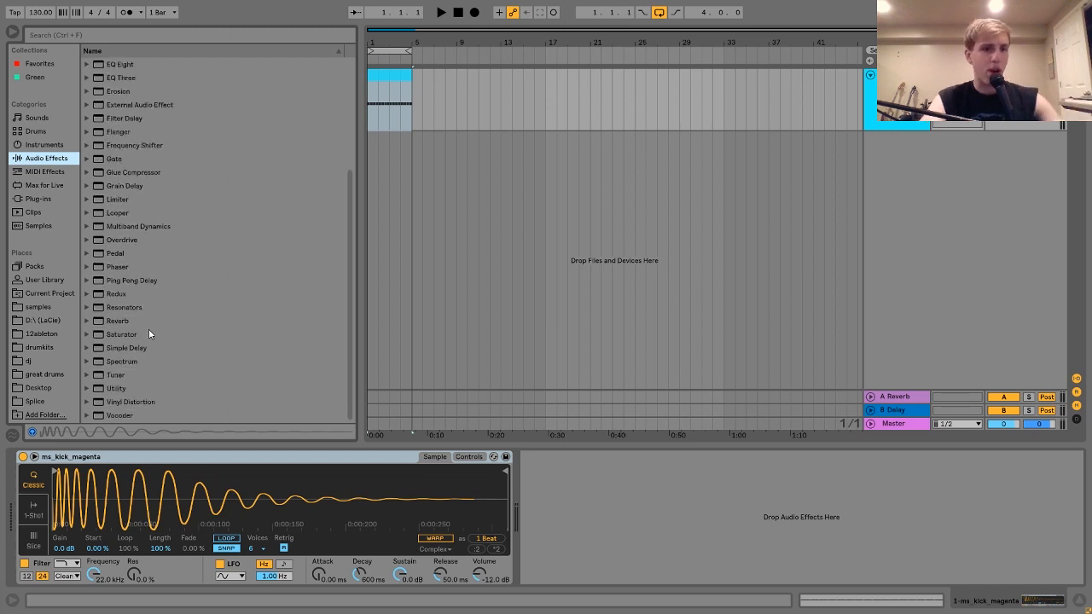
double_click(118, 321)
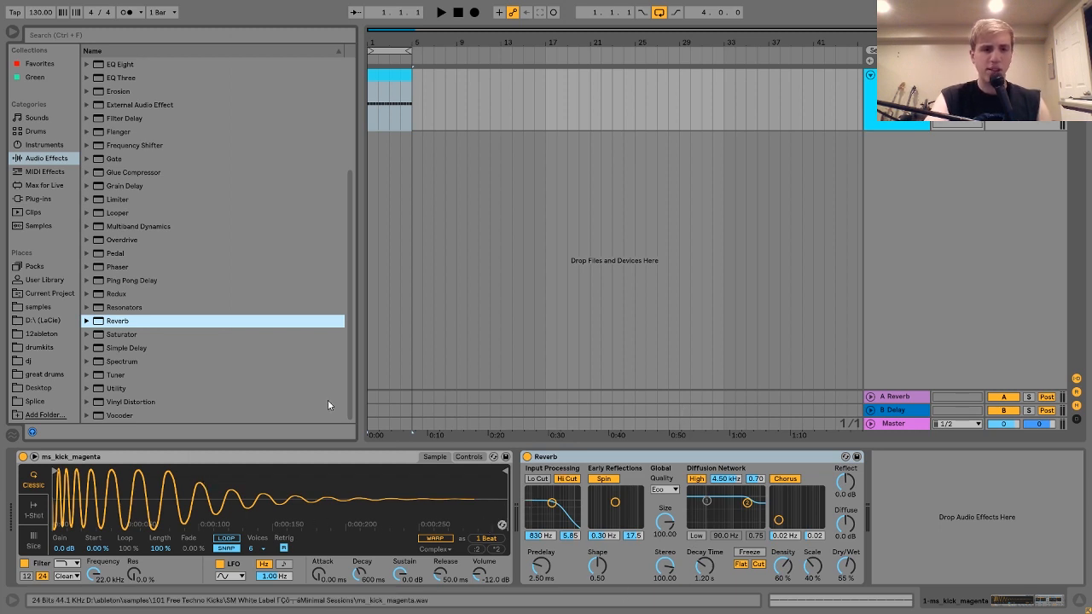
left_click(526, 458)
key("space")
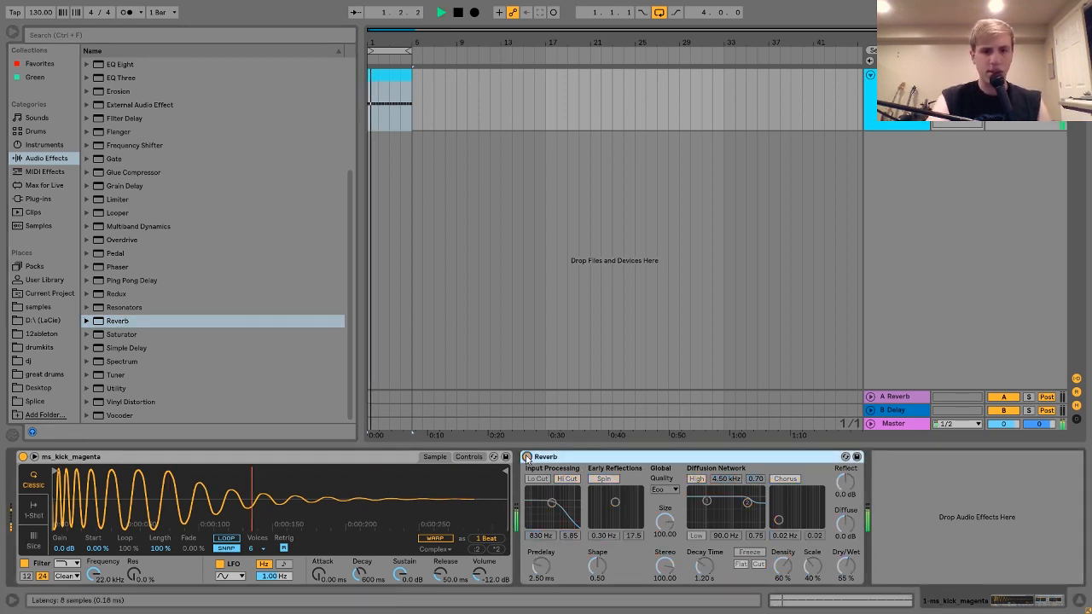
Step: Set the Reverb's Dry/Wet to 100% and its Decay Time to 2.20 s during playback
left_click_drag(845, 565, 845, 511)
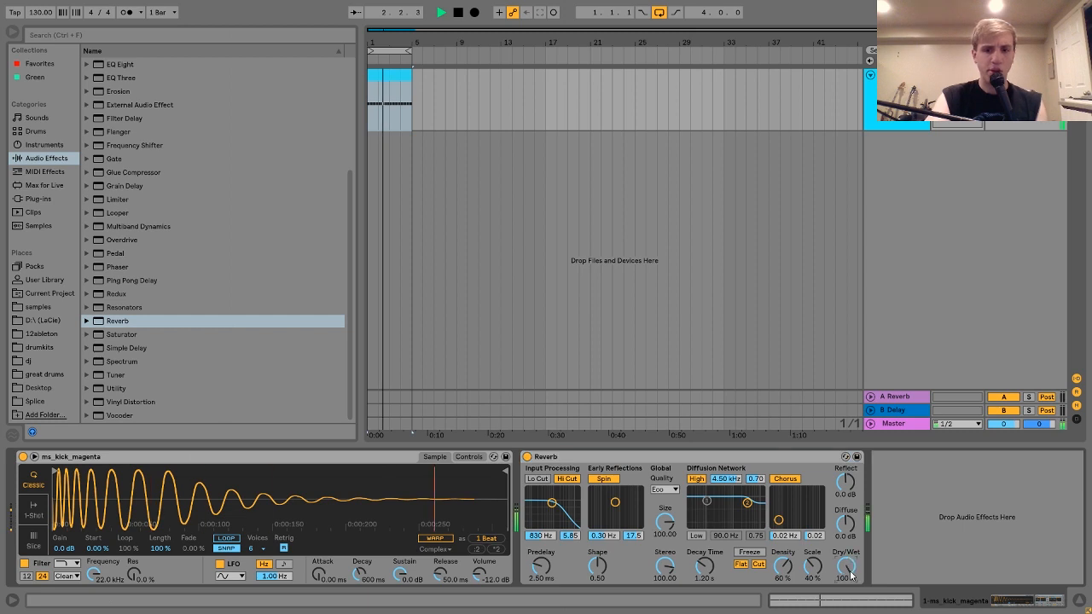
left_click(704, 565)
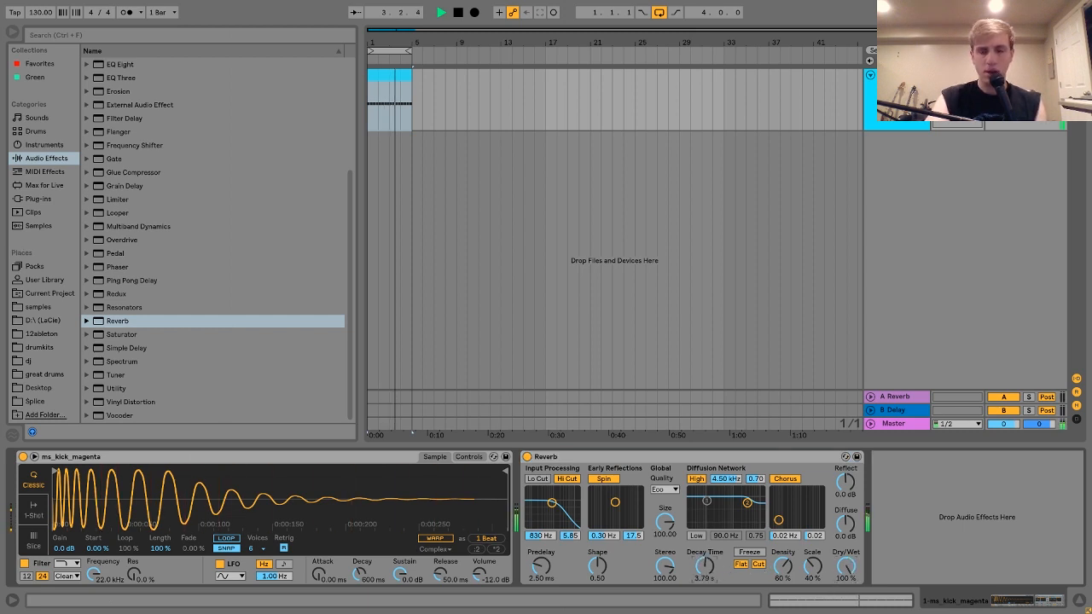
left_click_drag(706, 573, 706, 550)
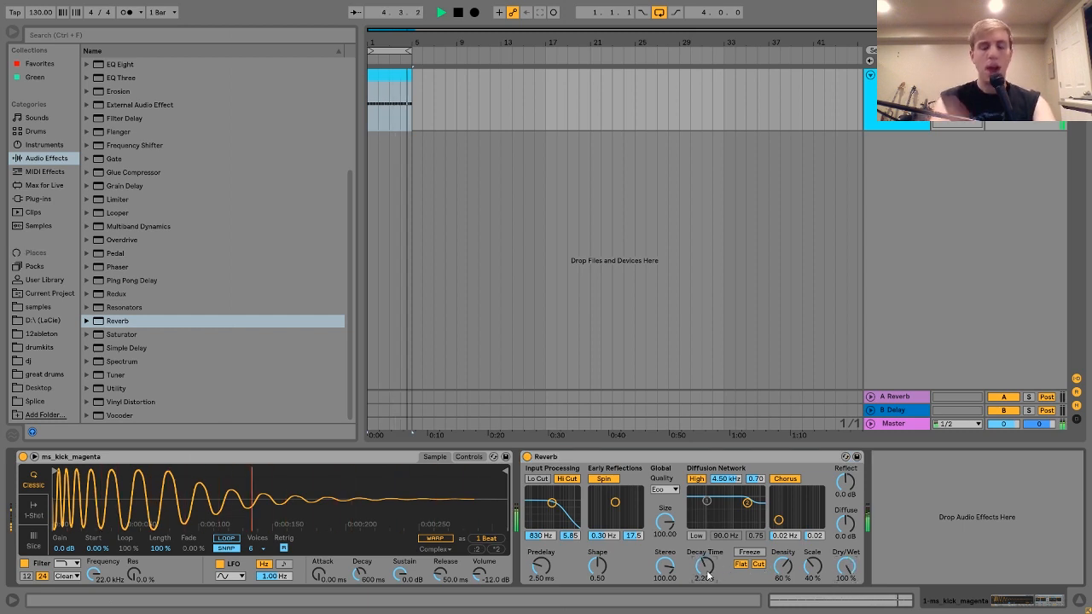
Step: Add an Amp after the Reverb with Gain at 5.79 and Bass at 5.63, and play the loop
scroll(304, 285, "up", 4)
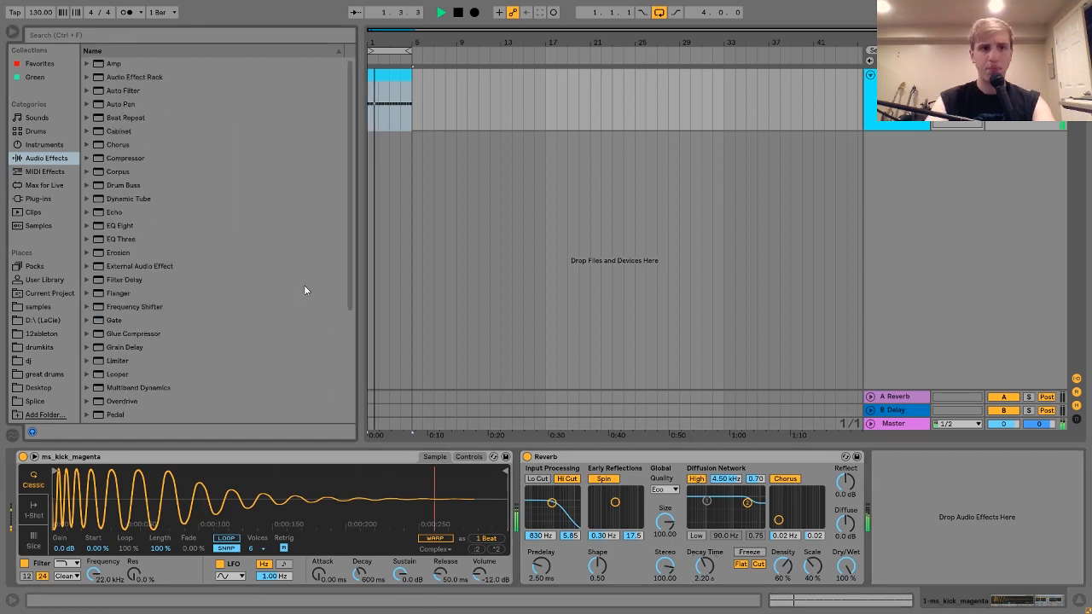
double_click(113, 68)
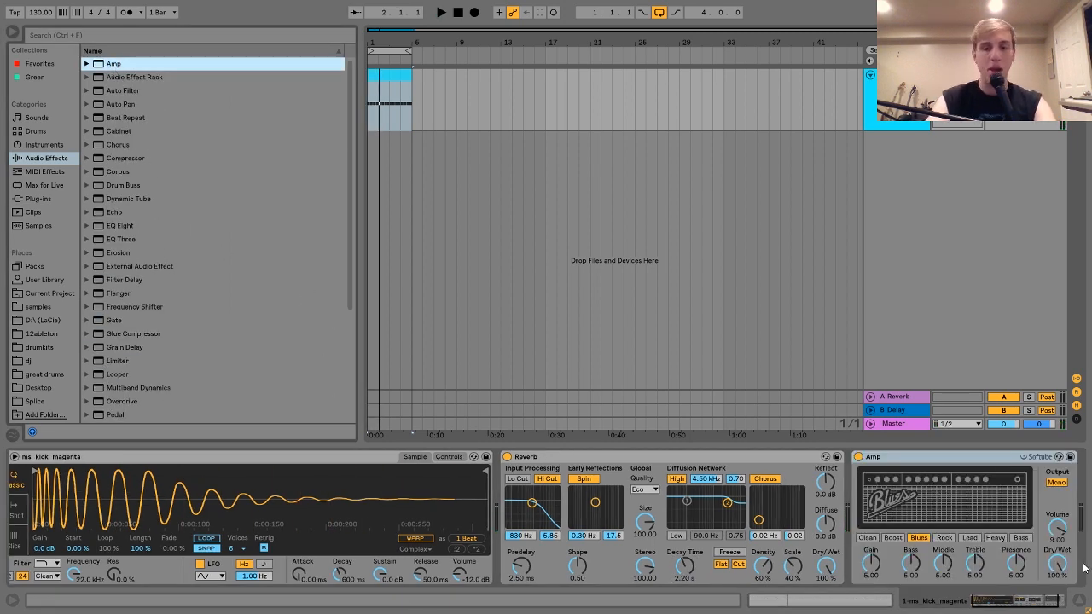
left_click_drag(883, 573, 883, 568)
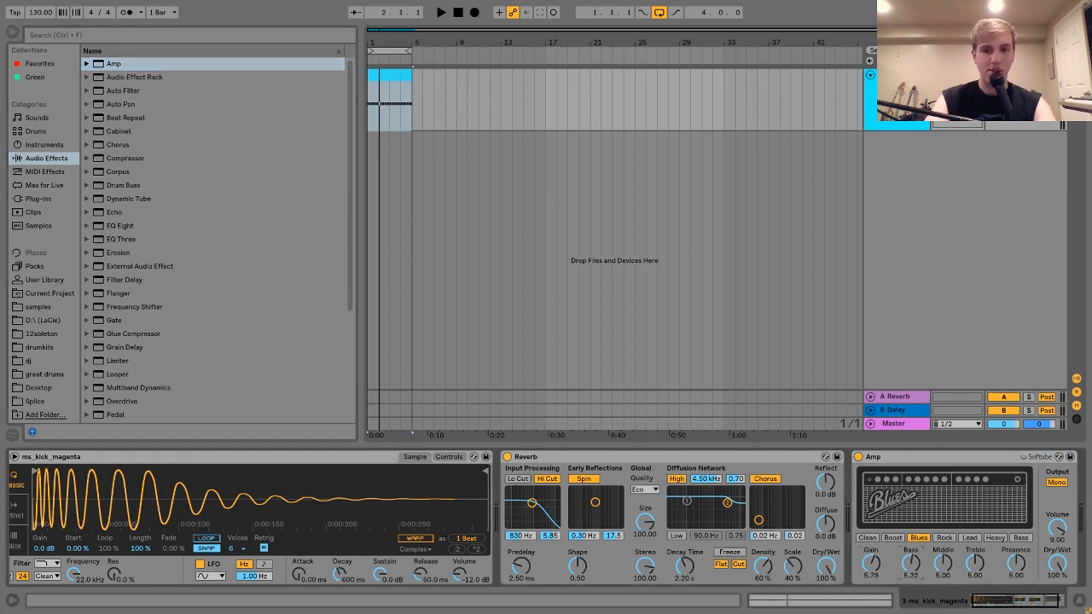
key("space")
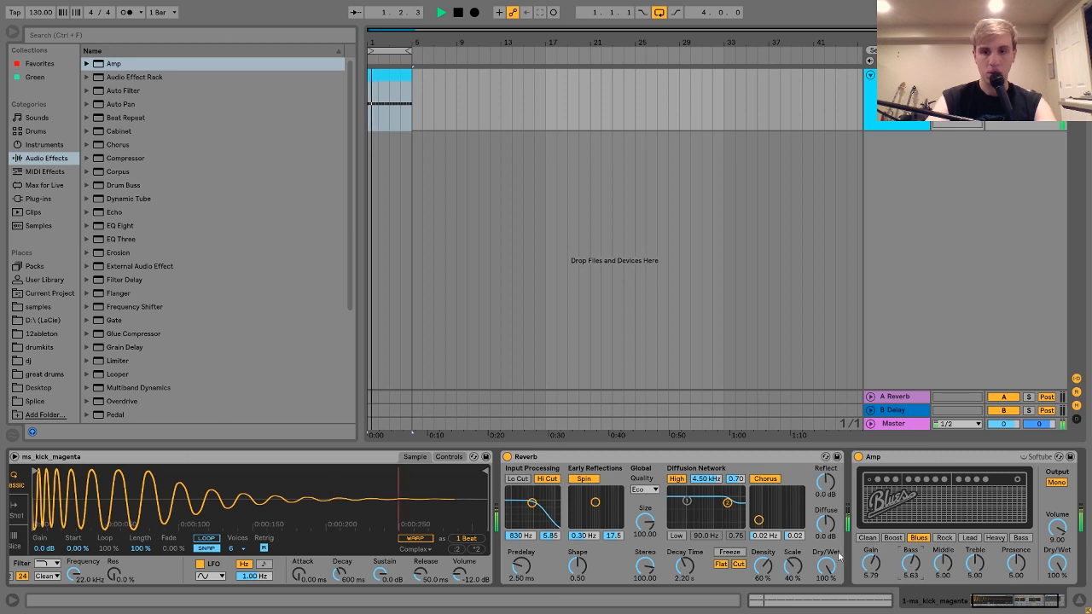
key("space")
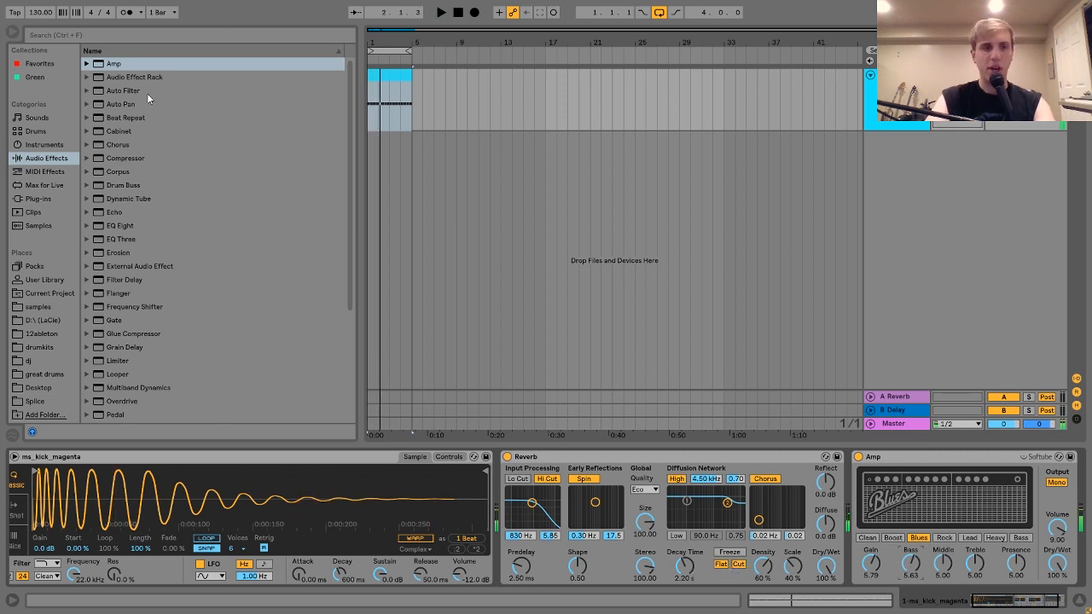
Step: Add an Auto Filter after the Amp, set its low-pass to 213 Hz with 2.7% resonance, and play the loop
double_click(125, 90)
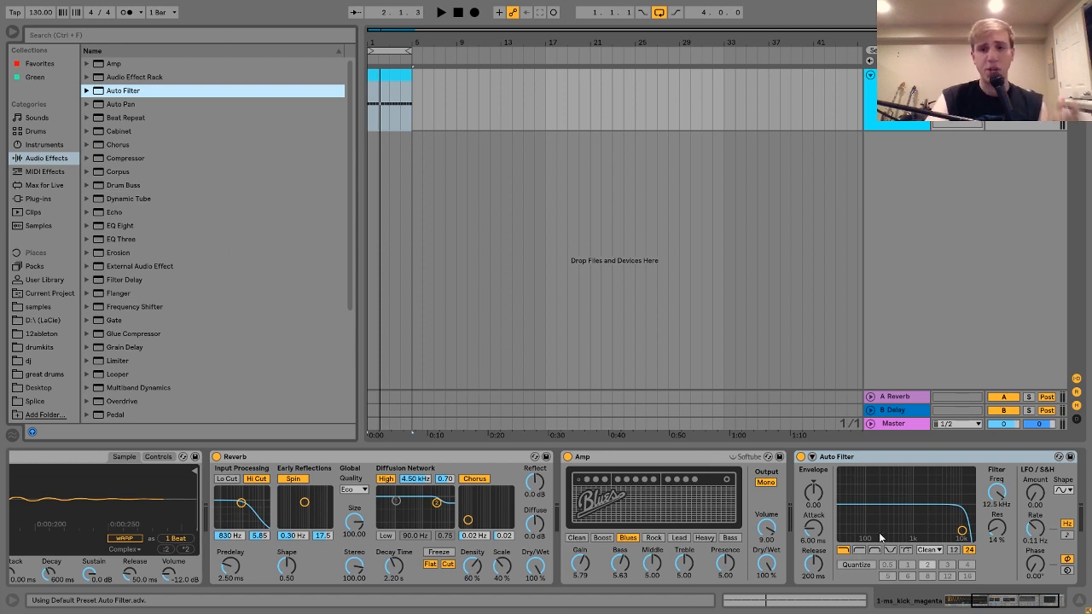
left_click_drag(872, 541, 882, 536)
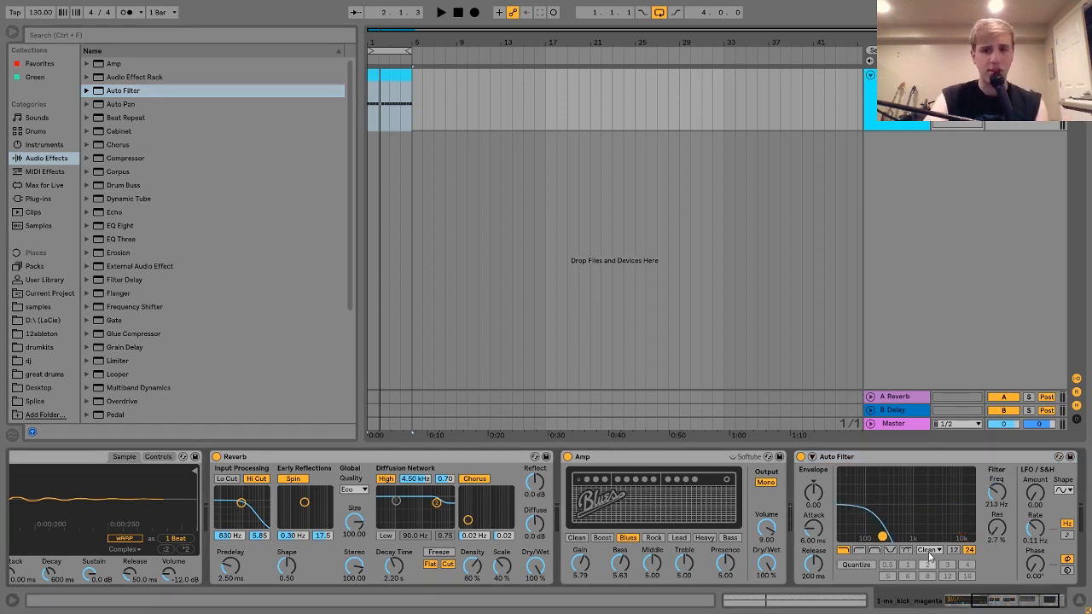
key("space")
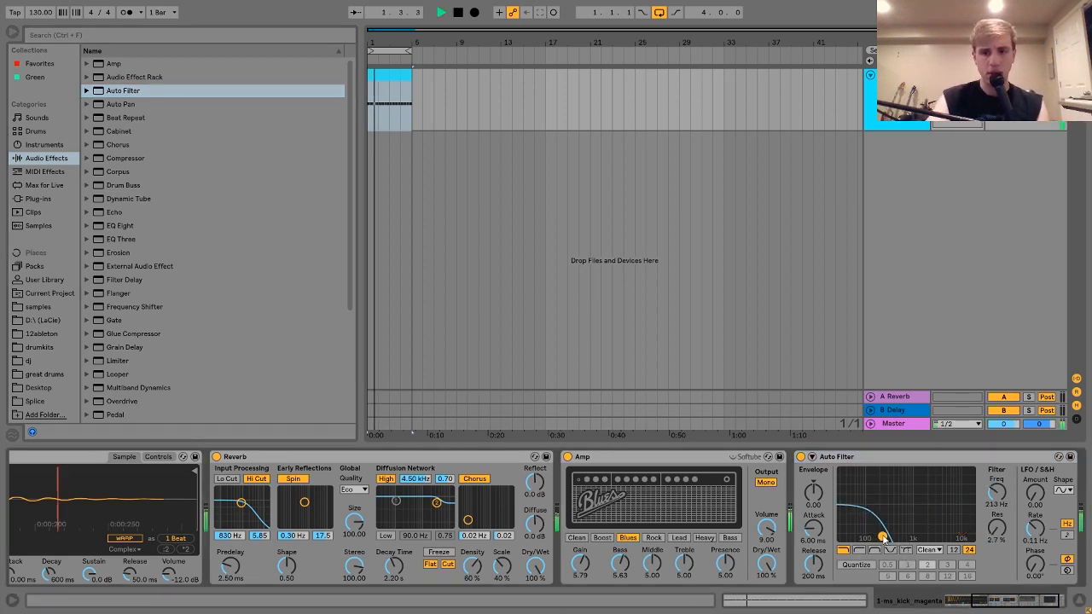
key("space")
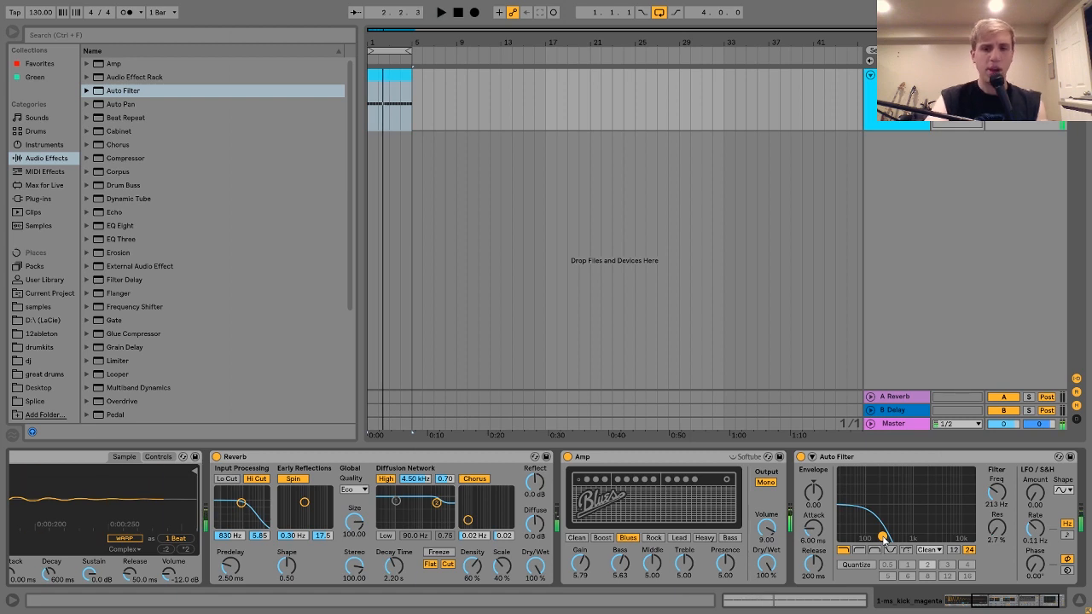
Step: Create a second MIDI track and open the Percussive Techno kick folder in the samples library
key("ctrl+shift+t")
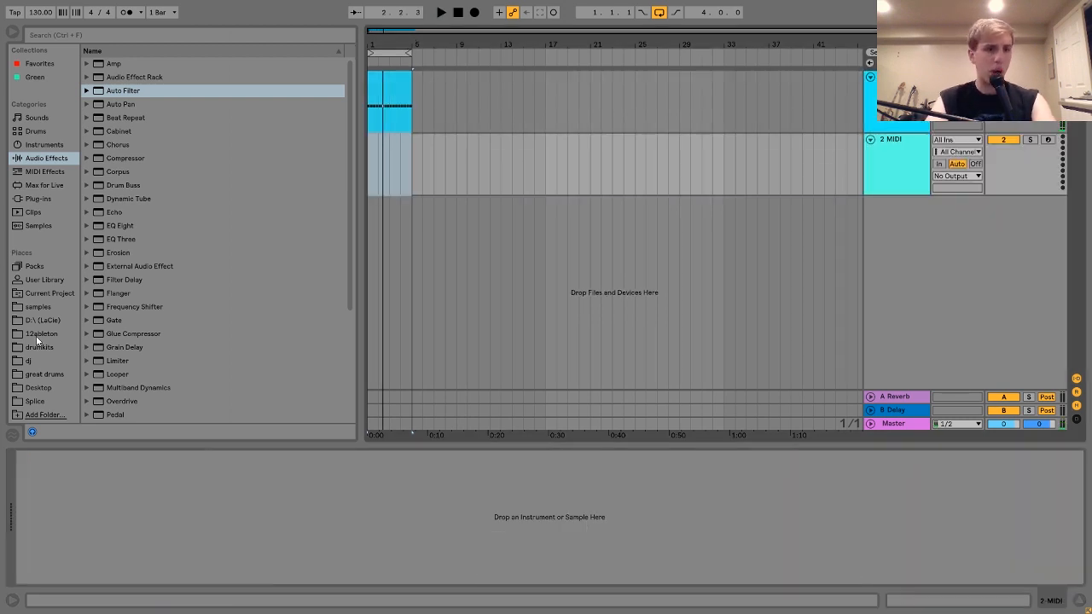
left_click(39, 307)
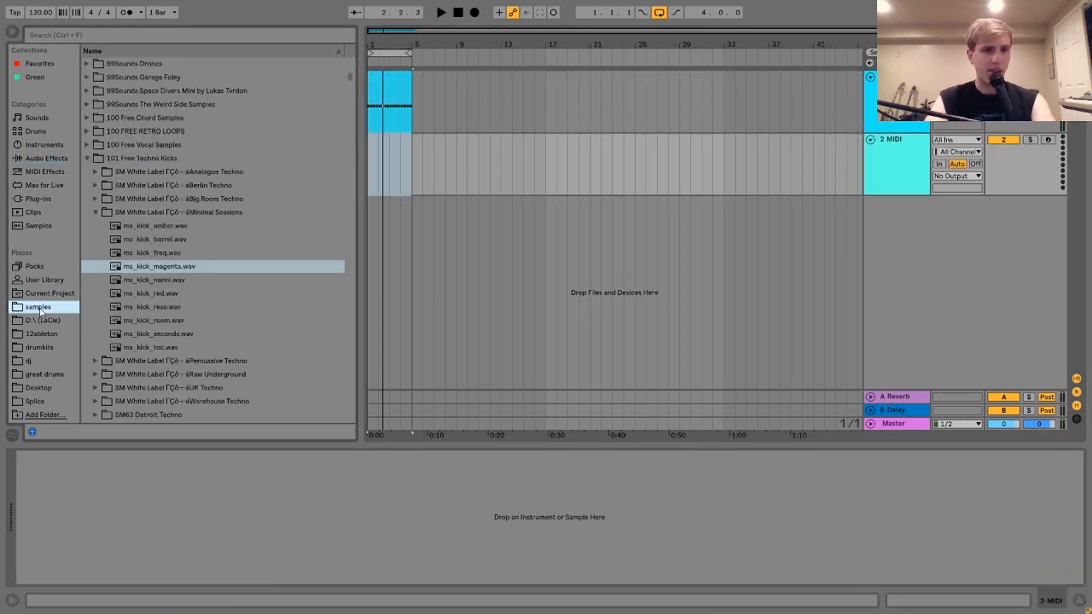
left_click(157, 375)
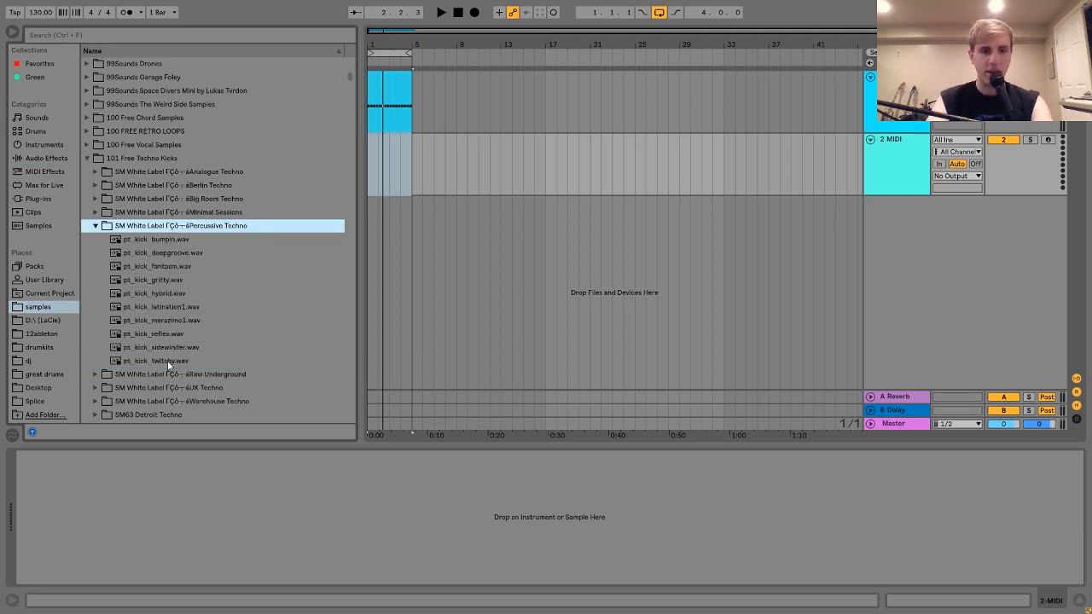
Step: Audition the Percussive Techno kick samples and load pt_kick_bumpin.wav onto the second track
left_click(167, 361)
key("Up")
key("Up")
key("Up")
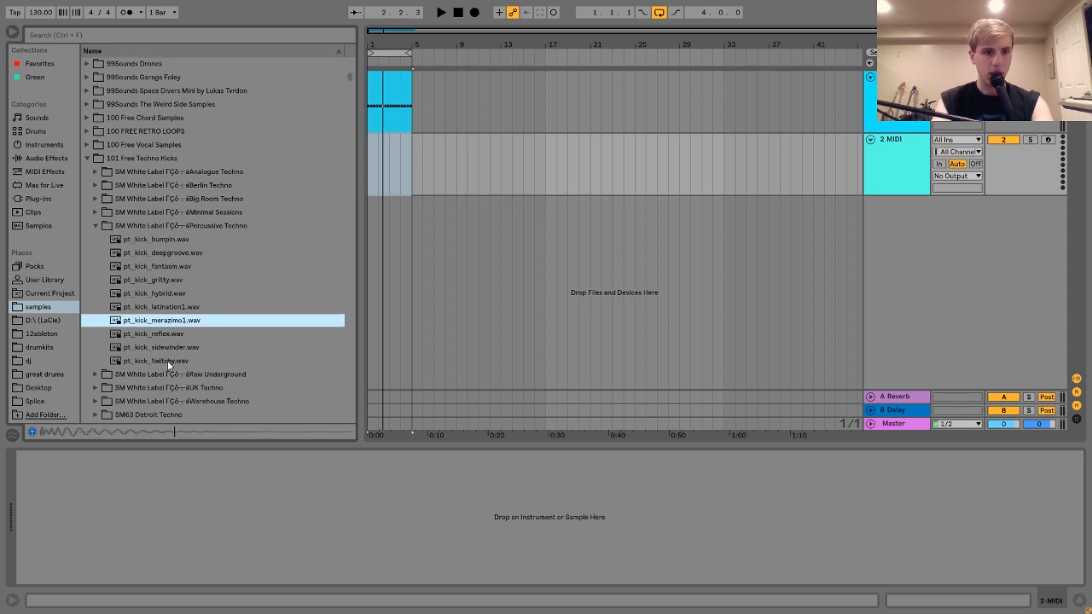
key("Up")
key("Up")
key("Up")
key("Up")
key("Up")
key("Down")
key("Down")
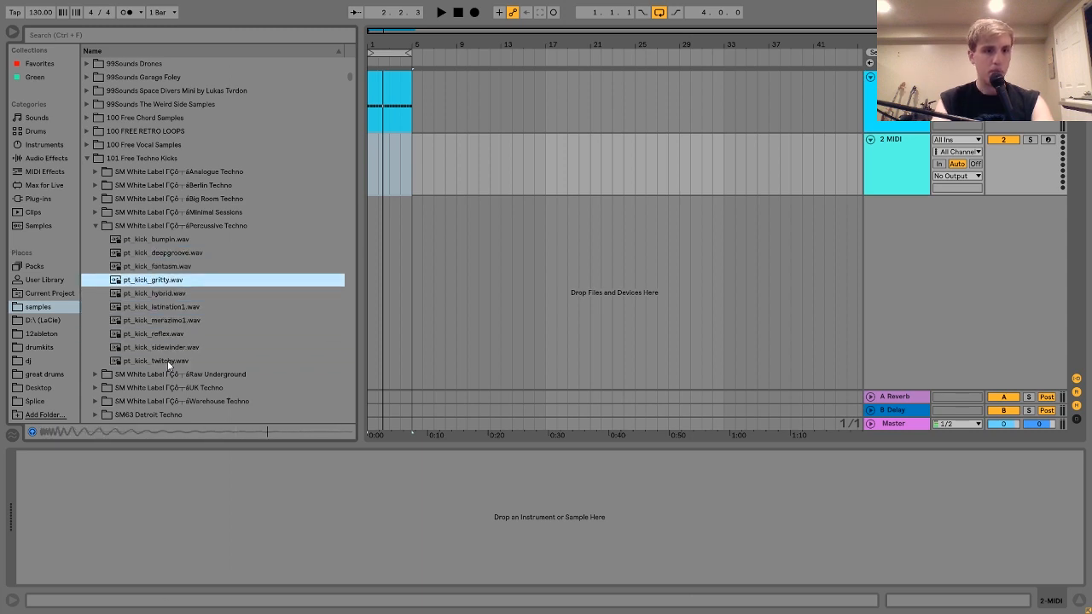
key("Return")
left_click(164, 242)
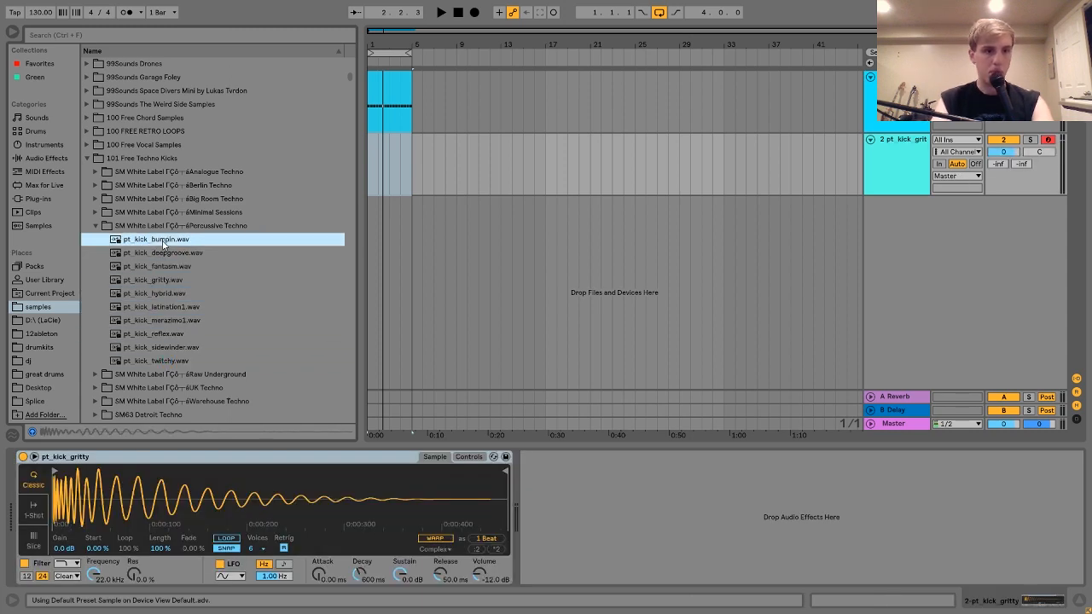
double_click(162, 240)
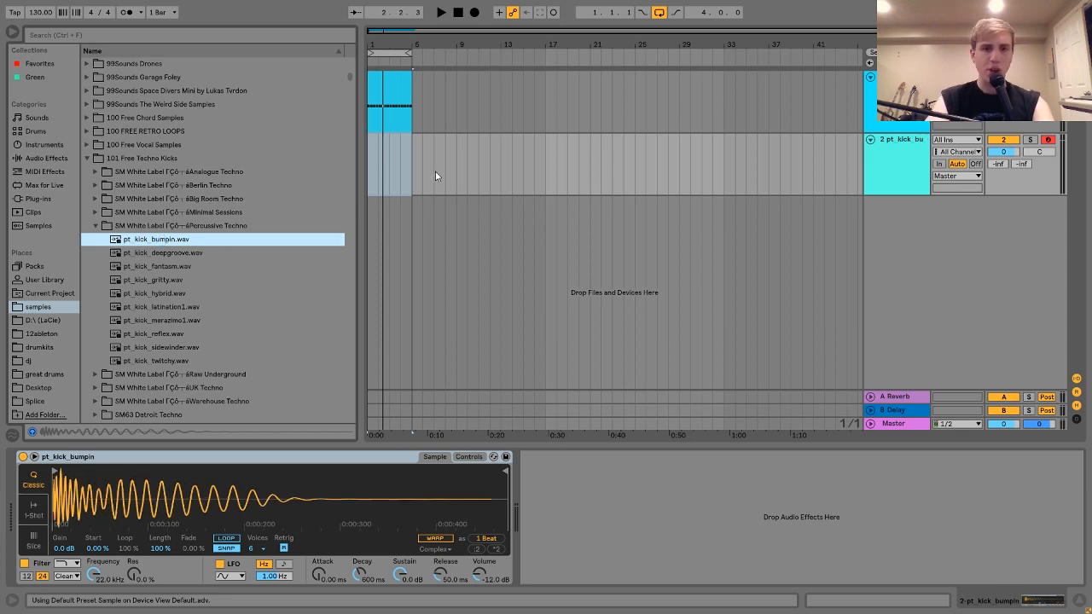
Step: Insert a four-bar MIDI clip on the second track, fill it with quarter-note C3 hits and play the loop
double_click(413, 166)
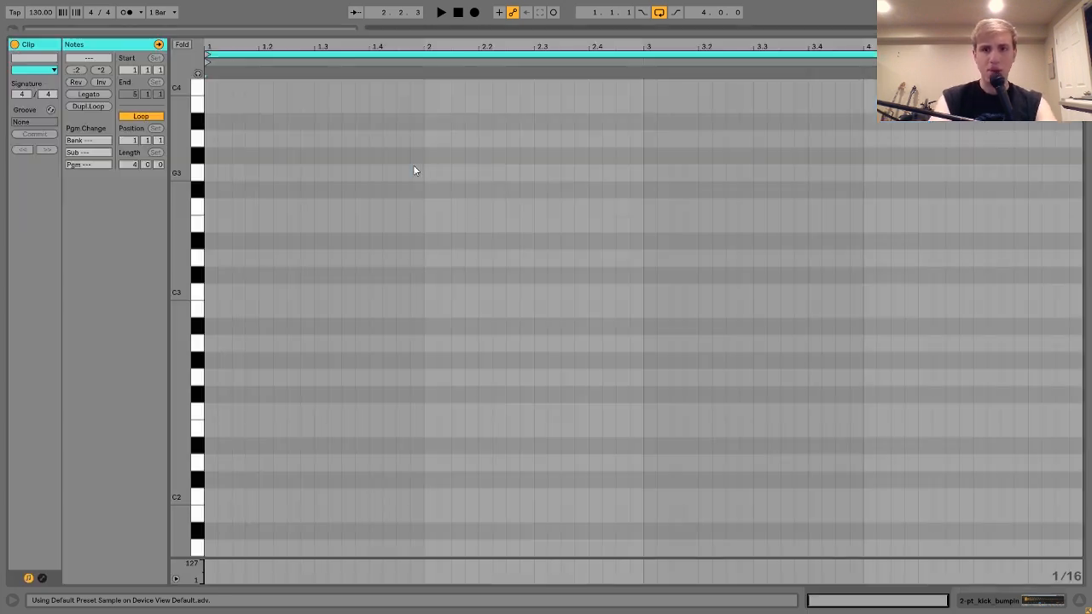
double_click(212, 295)
key("shift+Right")
key("shift+Right")
key("shift+Right")
key("ctrl+d")
key("ctrl+a")
key("ctrl+d")
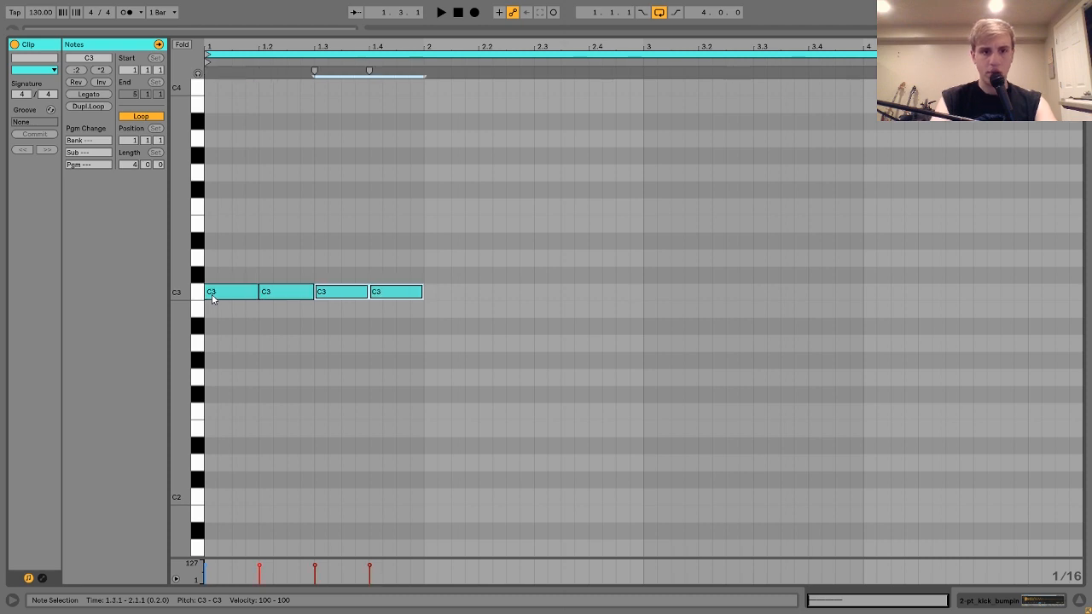
key("ctrl+a")
key("ctrl+d")
key("ctrl+a")
key("ctrl+d")
left_click(1044, 602)
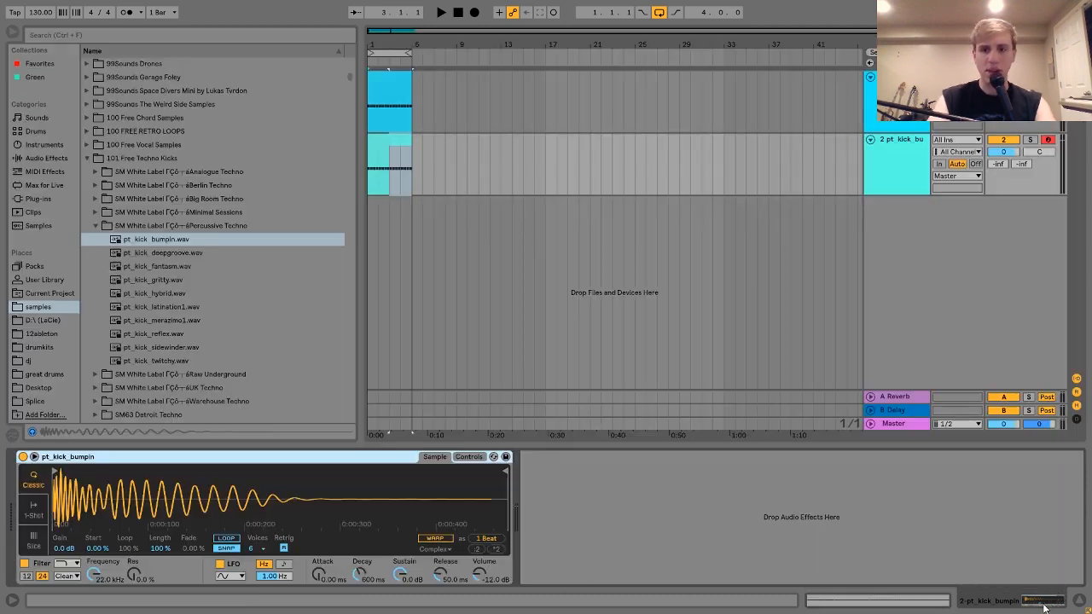
key("space")
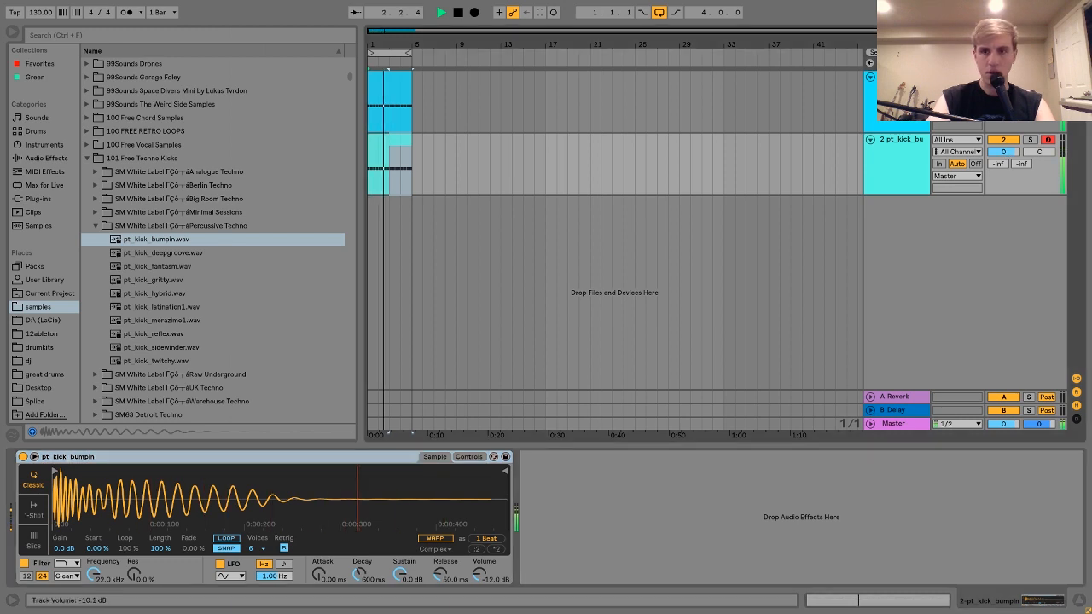
Step: Set the pt_kick_bumpin track's volume to -2.9 dB while playing the loop
left_click(1003, 151)
key("Delete")
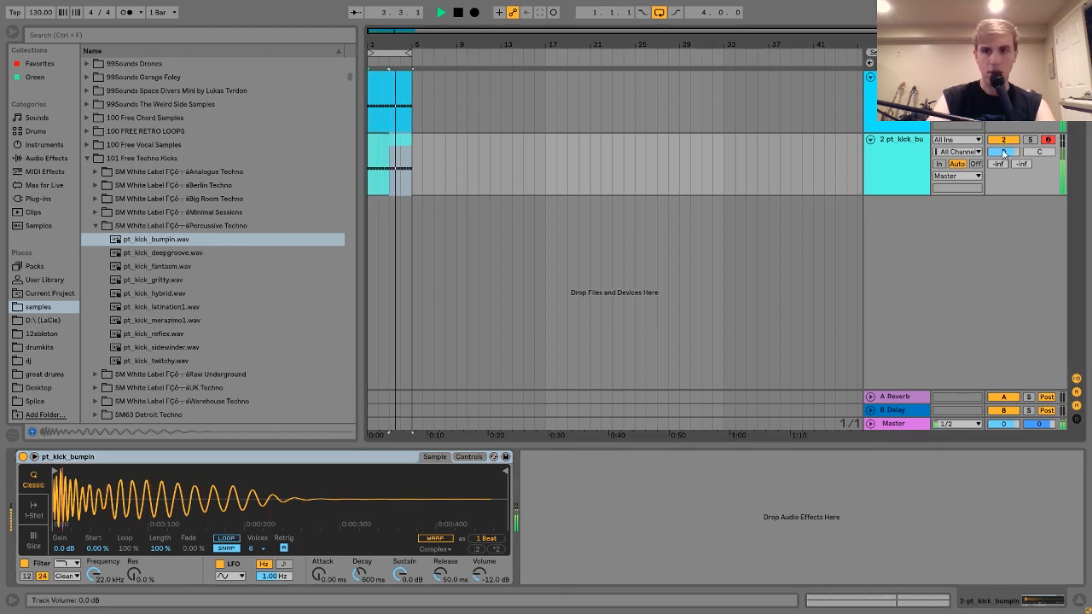
key("space")
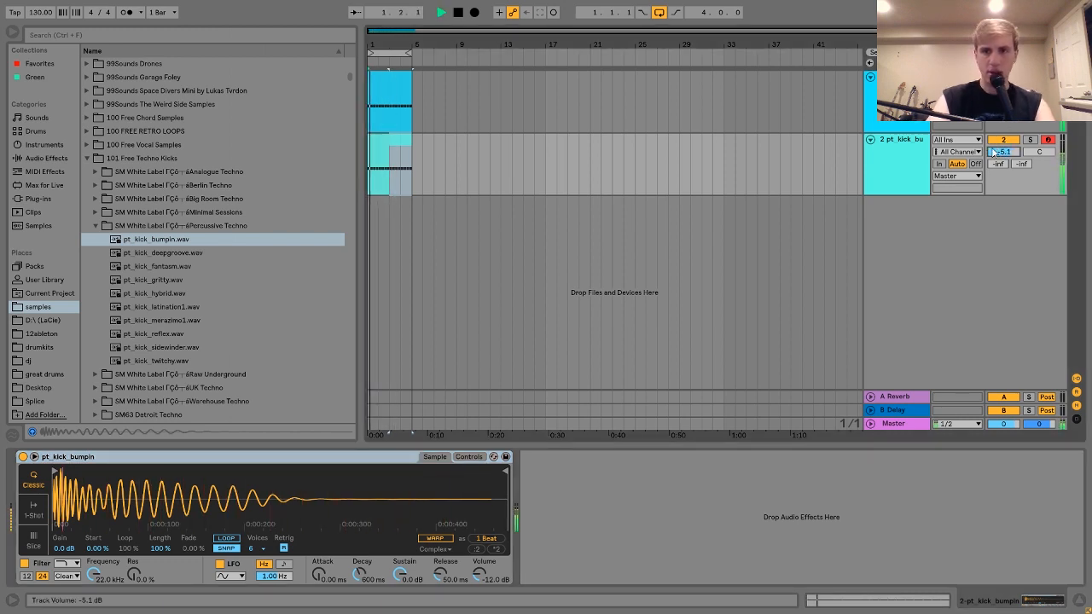
left_click_drag(1003, 152, 1003, 145)
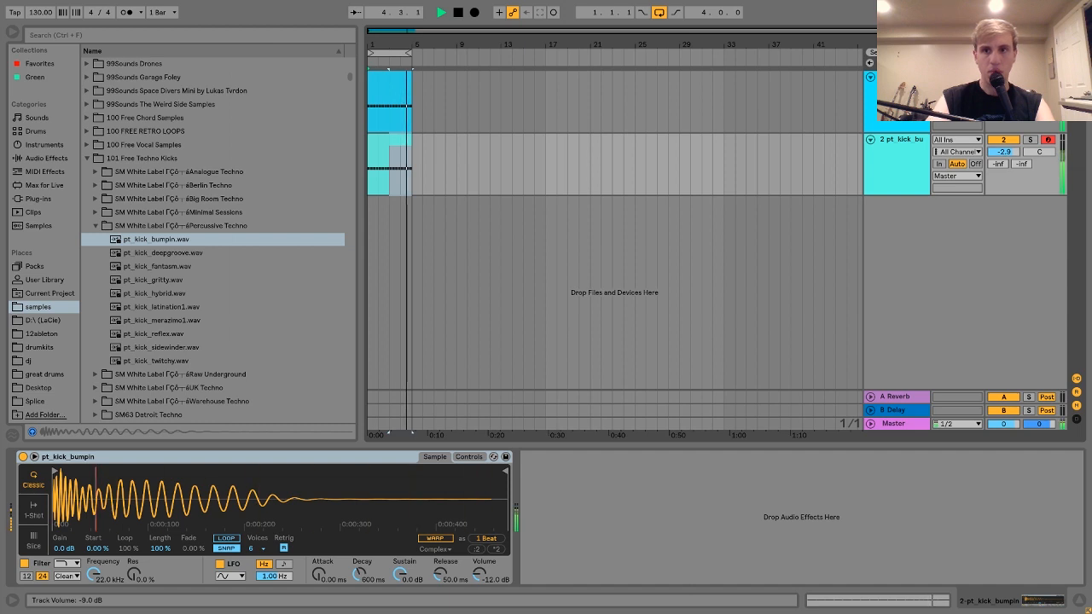
key("space")
Step: Compare the device chains of the two kick tracks while playing the loop
left_click(906, 158)
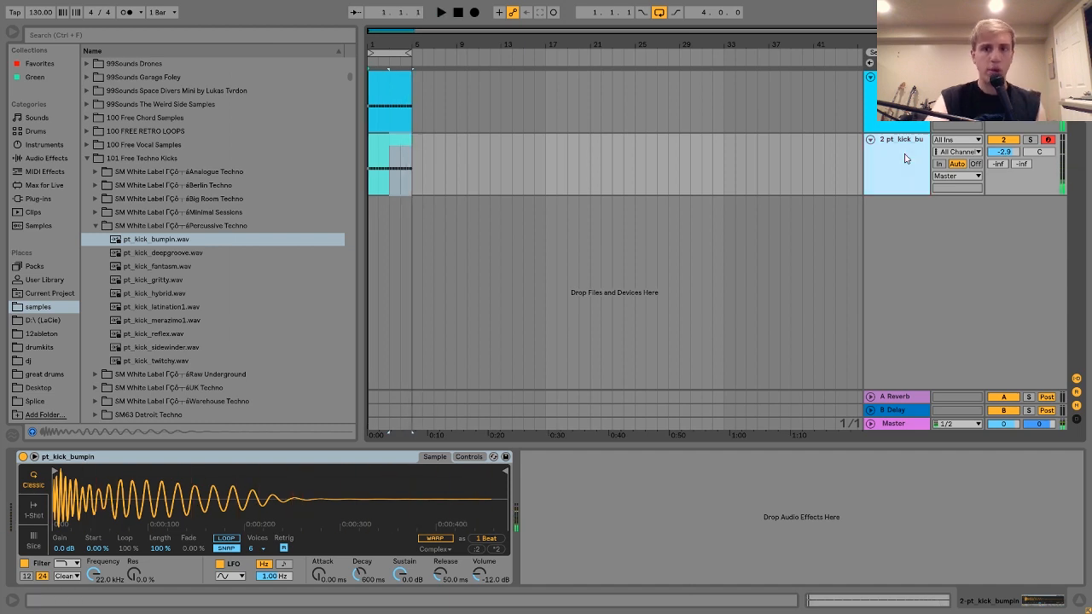
left_click(897, 101)
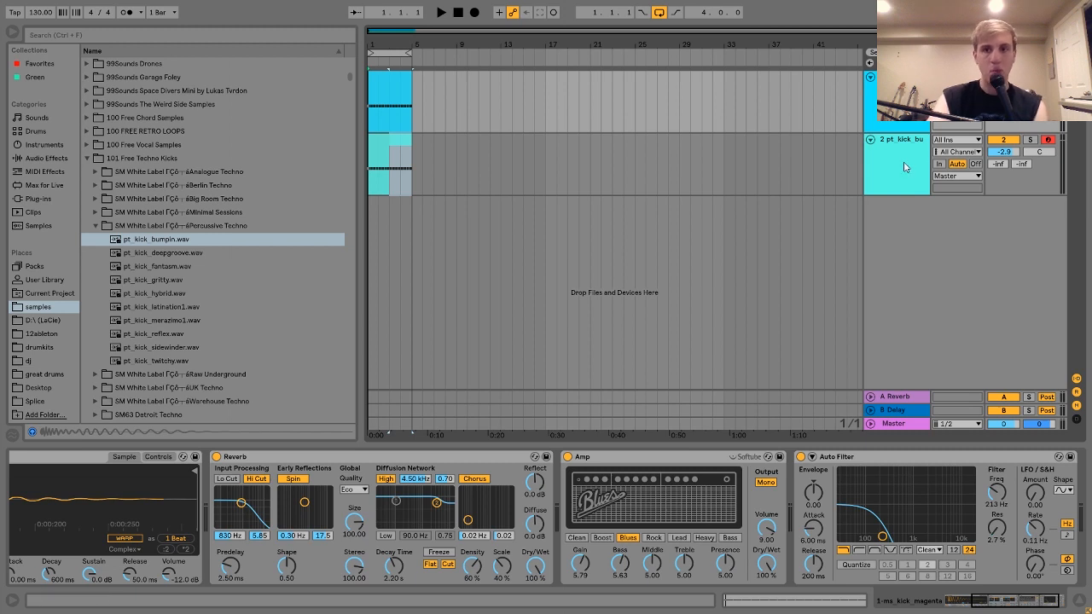
key("space")
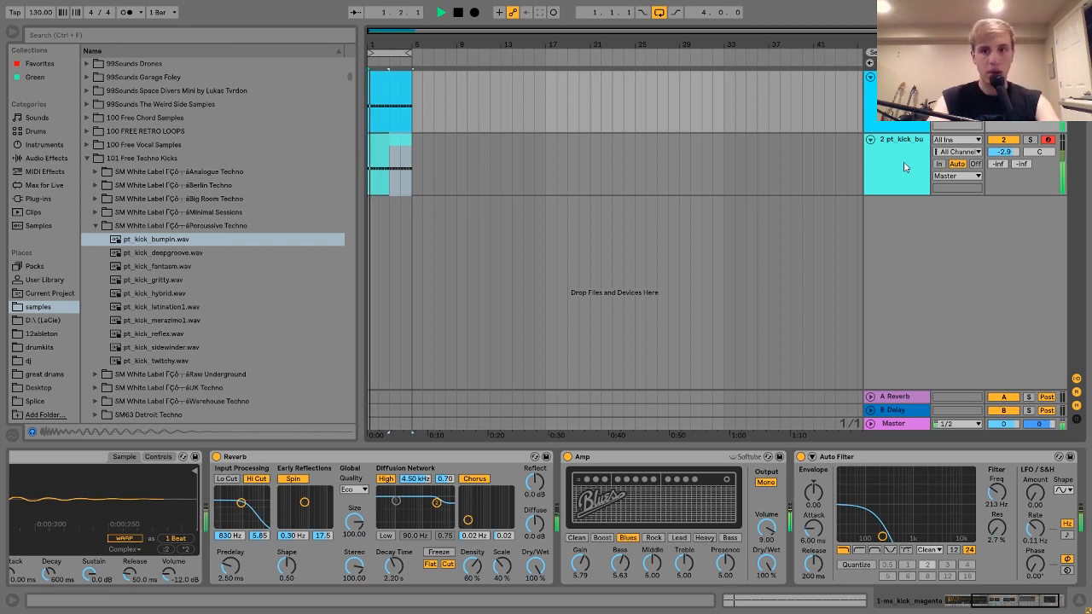
left_click(904, 166)
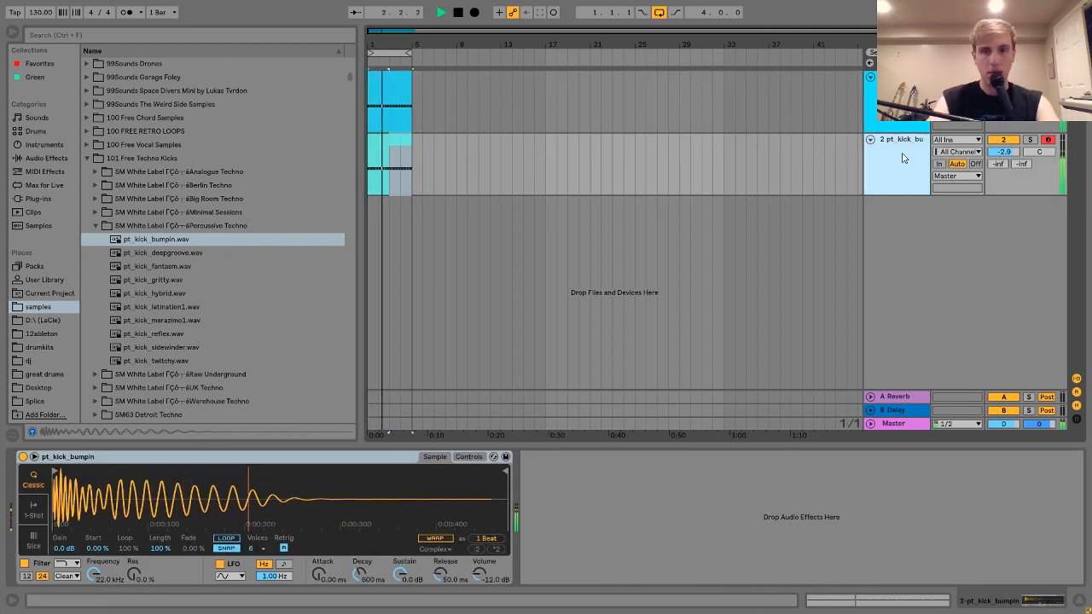
key("space")
Step: Create a third MIDI track and load the Analog instrument onto it
key("ctrl+shift+t")
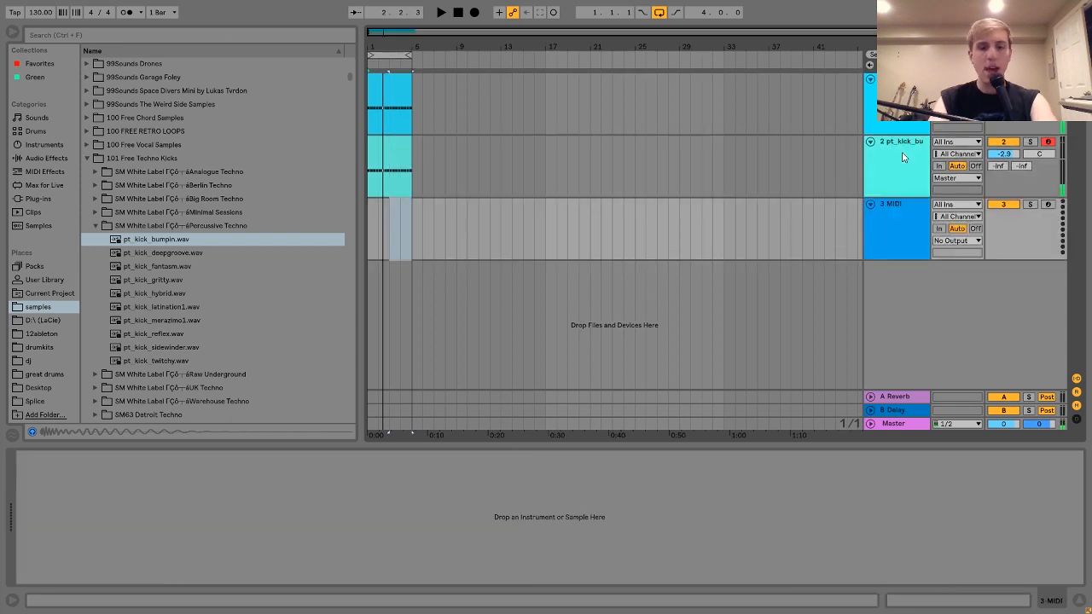
left_click(41, 143)
left_click(110, 63)
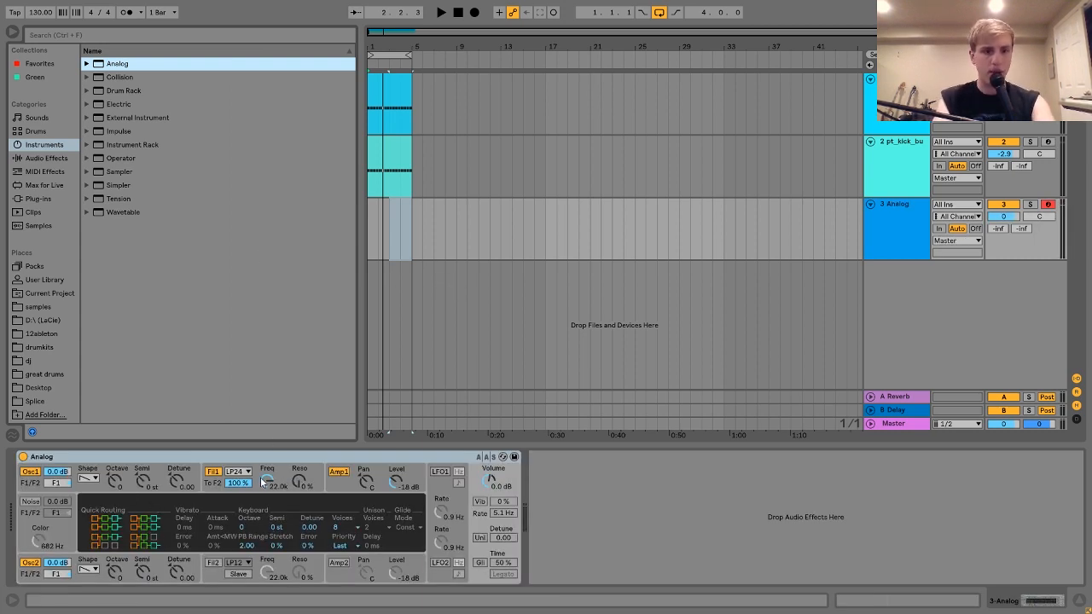
Step: In Analog, lower the Amp1 and Fil1 envelope sustains to 0.00, with filter frequency 101 and envelope modulation 5.62
left_click(339, 483)
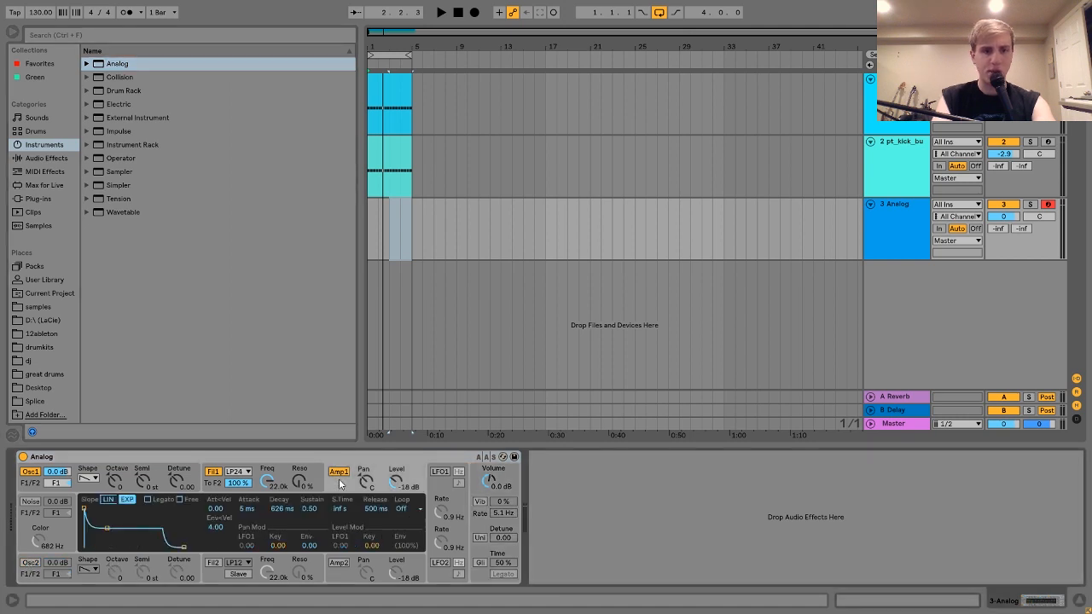
left_click_drag(108, 527, 115, 559)
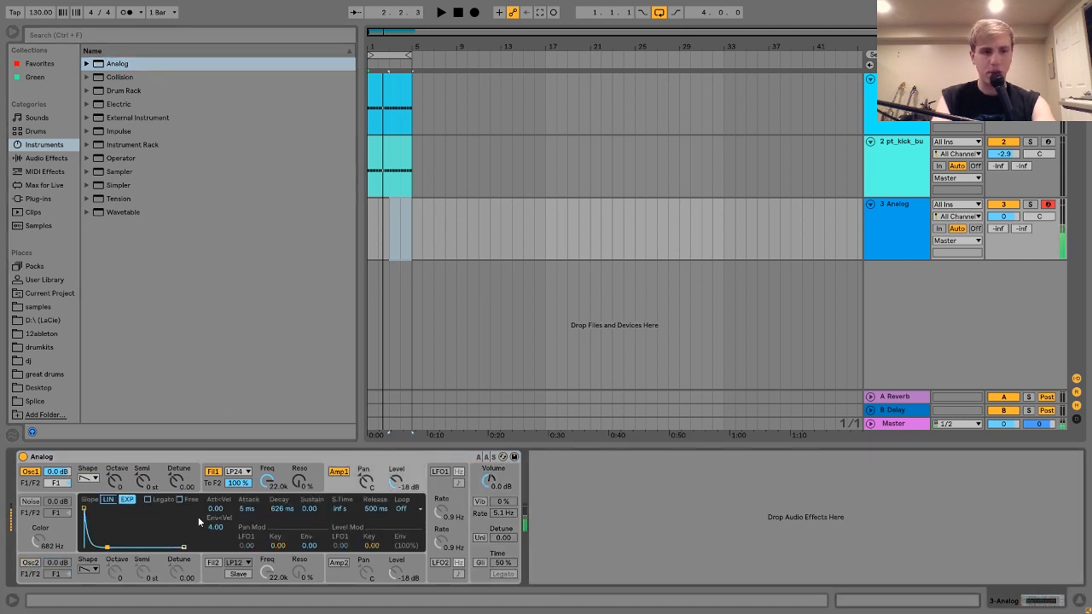
left_click_drag(266, 491, 266, 512)
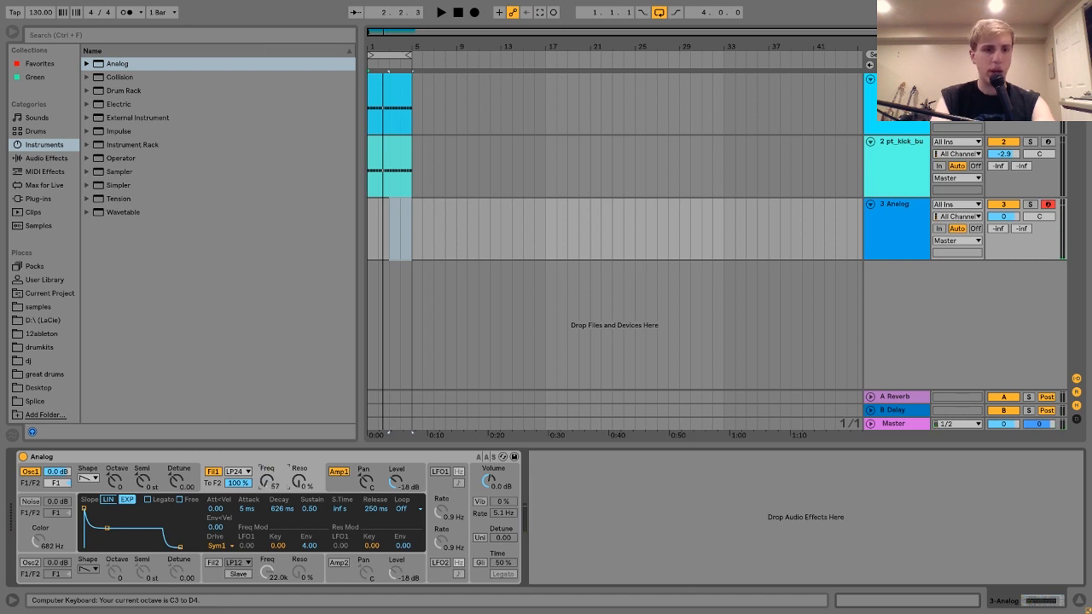
left_click_drag(106, 528, 108, 549)
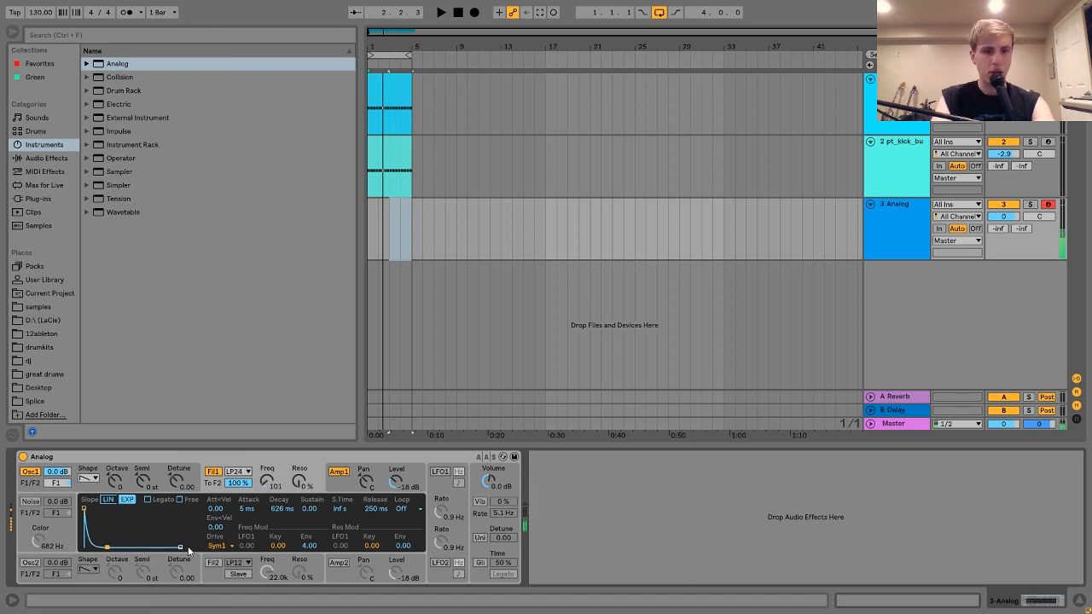
left_click_drag(329, 544, 330, 546)
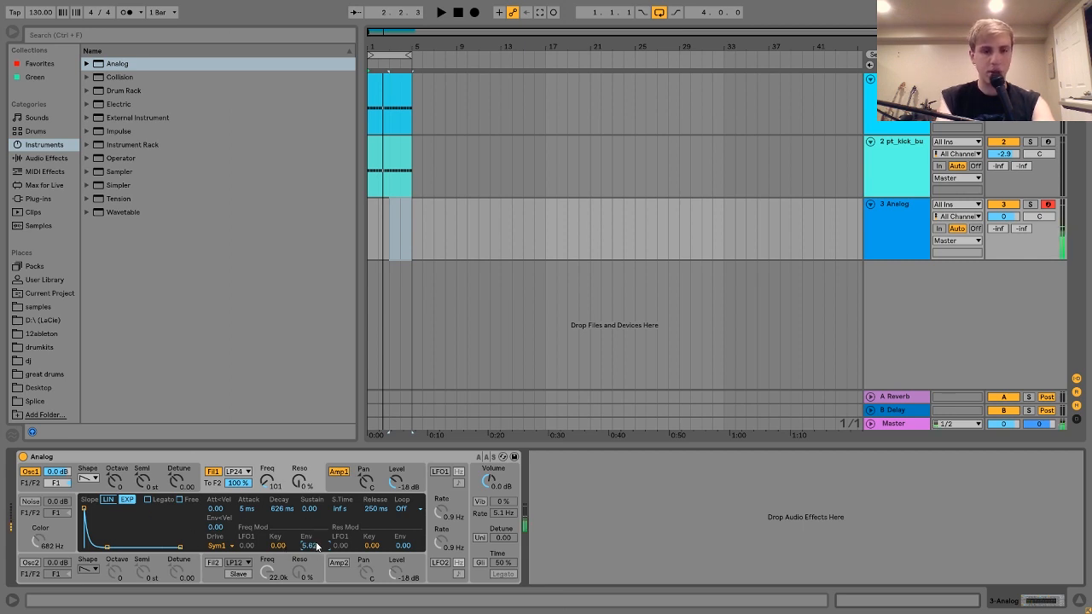
Step: Switch Analog's first oscillator from Sub to Sync mode with a ratio of 30%
left_click(164, 472)
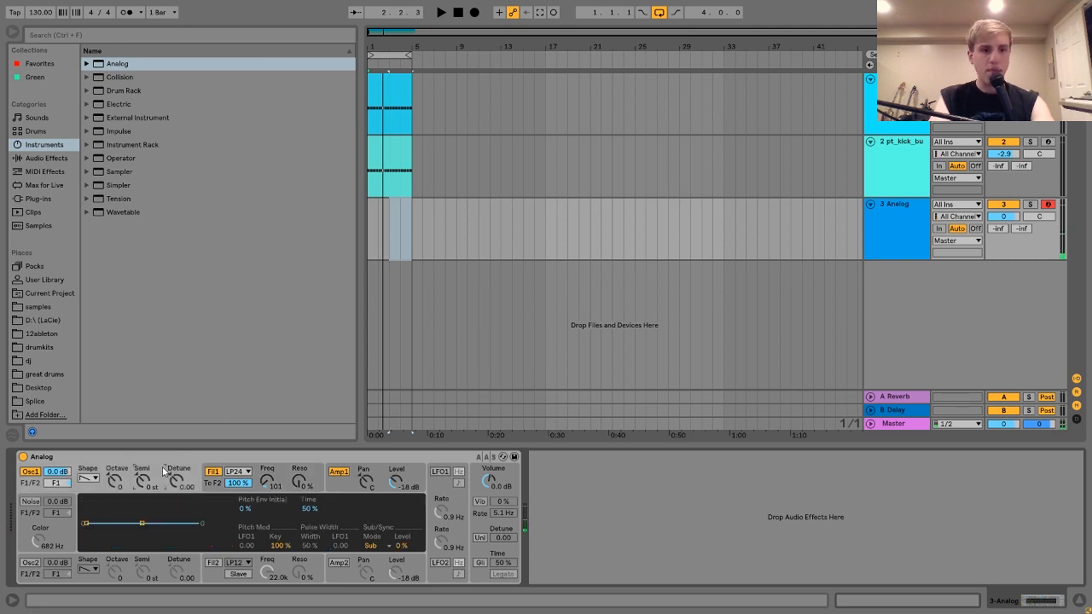
left_click(371, 545)
left_click(373, 555)
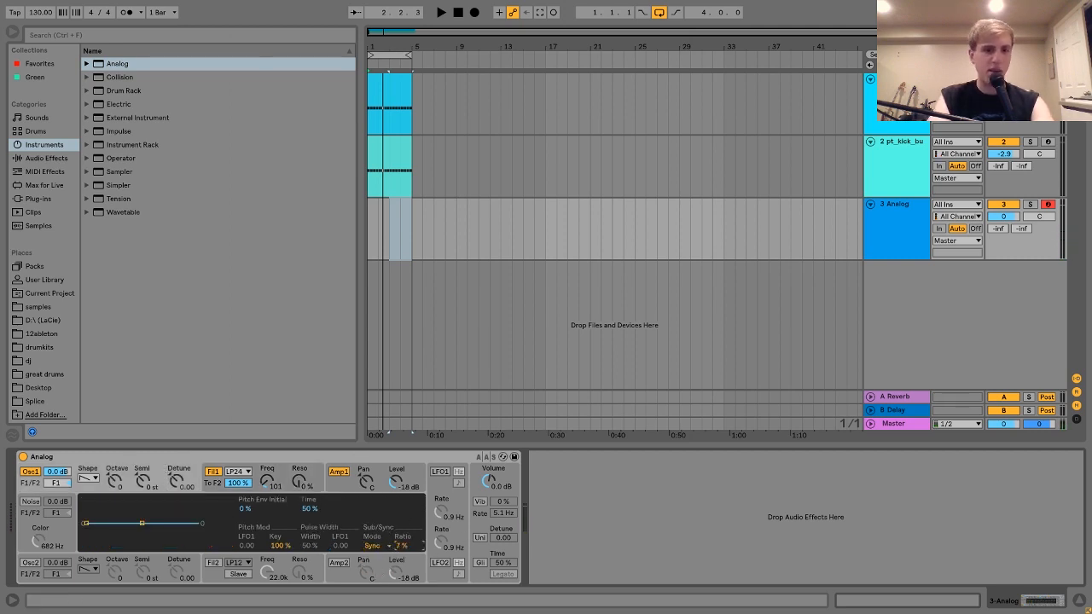
left_click_drag(397, 546, 397, 530)
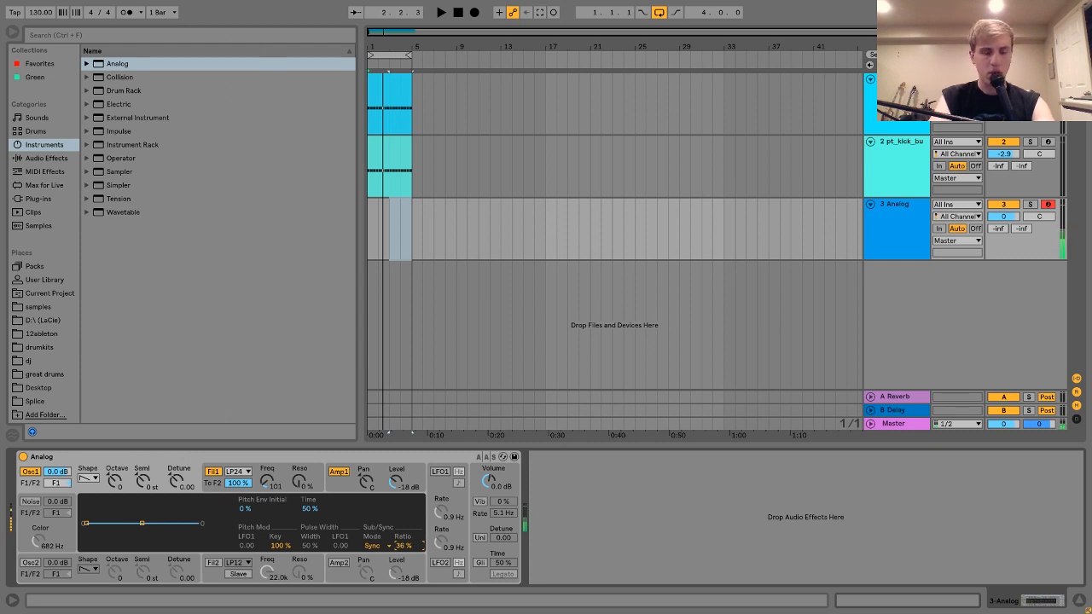
Step: Insert a four-bar MIDI clip on the Analog track and enter sixteenth notes F2 and G#2 at its start
left_click_drag(414, 223, 366, 221)
key("ctrl+shift+m")
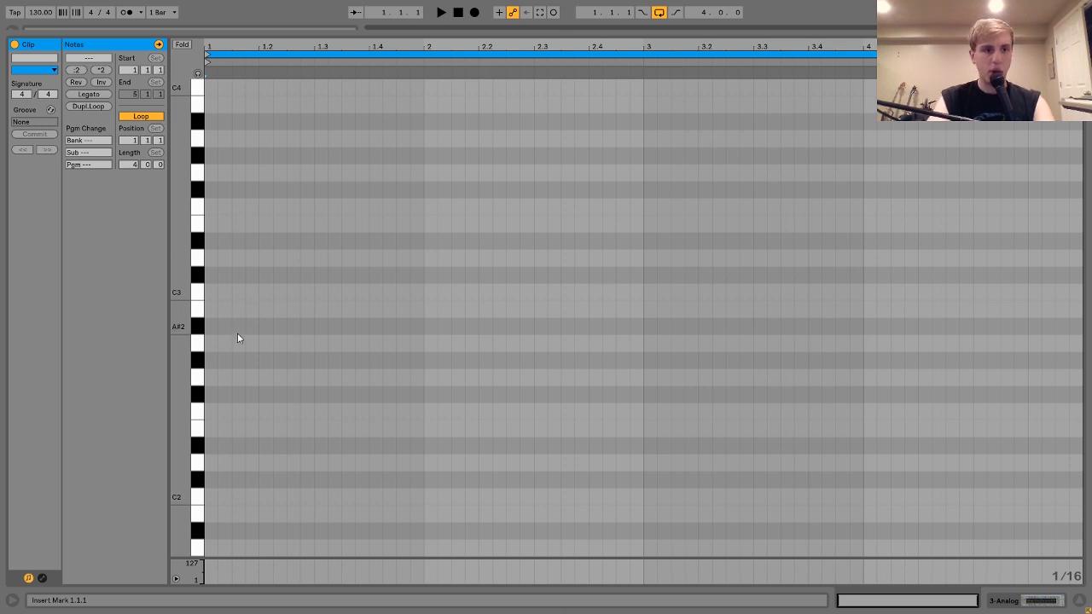
double_click(212, 413)
key("ctrl+d")
key("Up")
key("Up")
key("Up")
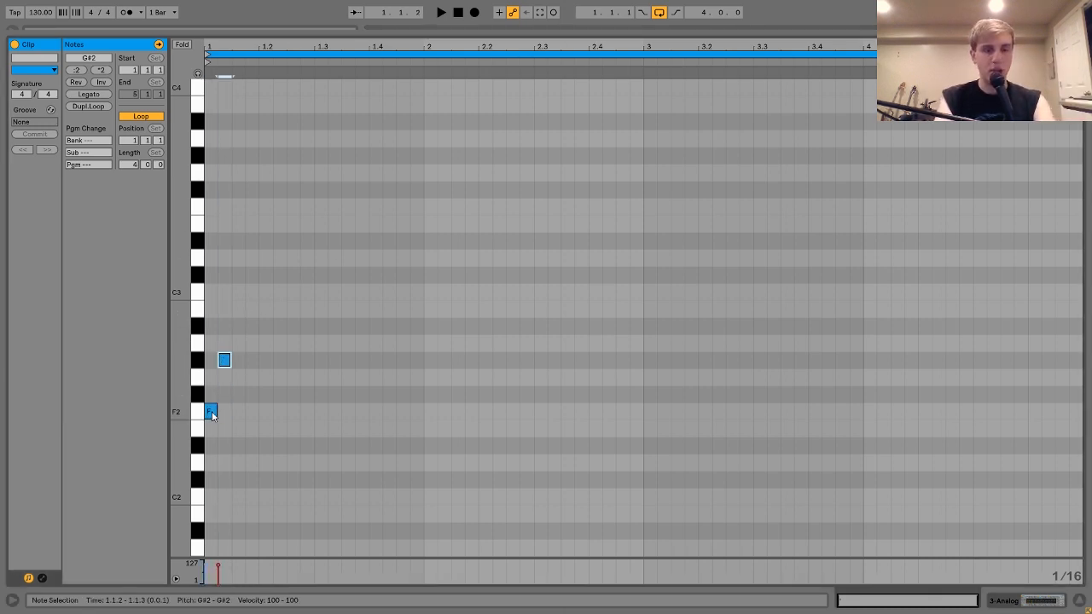
Step: Continue the rising sixteenth-note run in the Analog clip with C3, F3 and G3
key("ctrl+d")
key("Up")
key("Up")
key("Up")
key("Up")
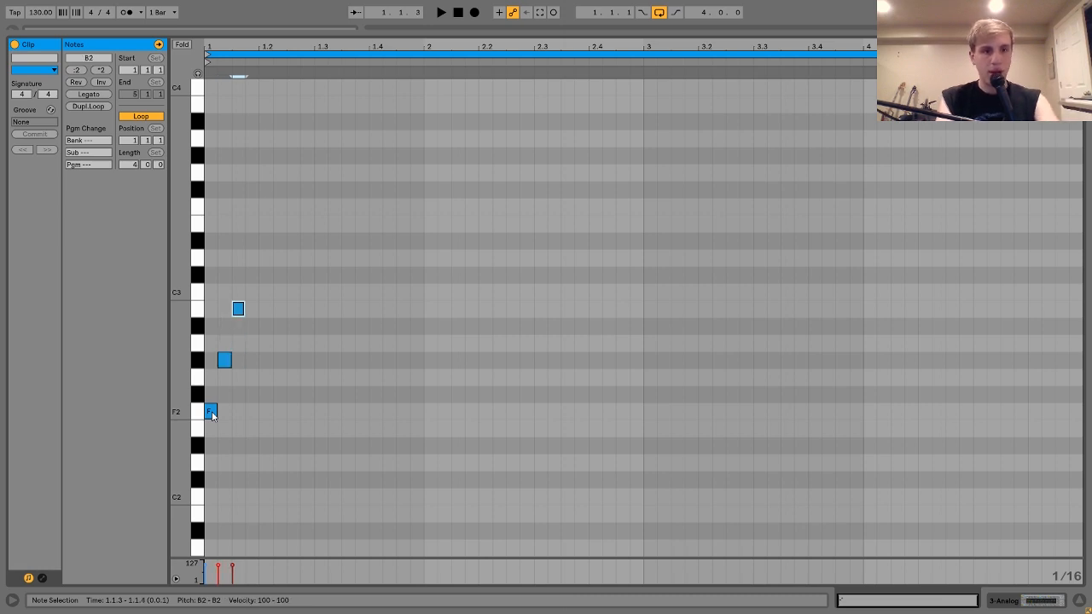
key("ctrl+d")
key("Up")
key("Up")
key("Up")
key("Up")
key("Up")
key("ctrl+d")
key("Up")
key("Up")
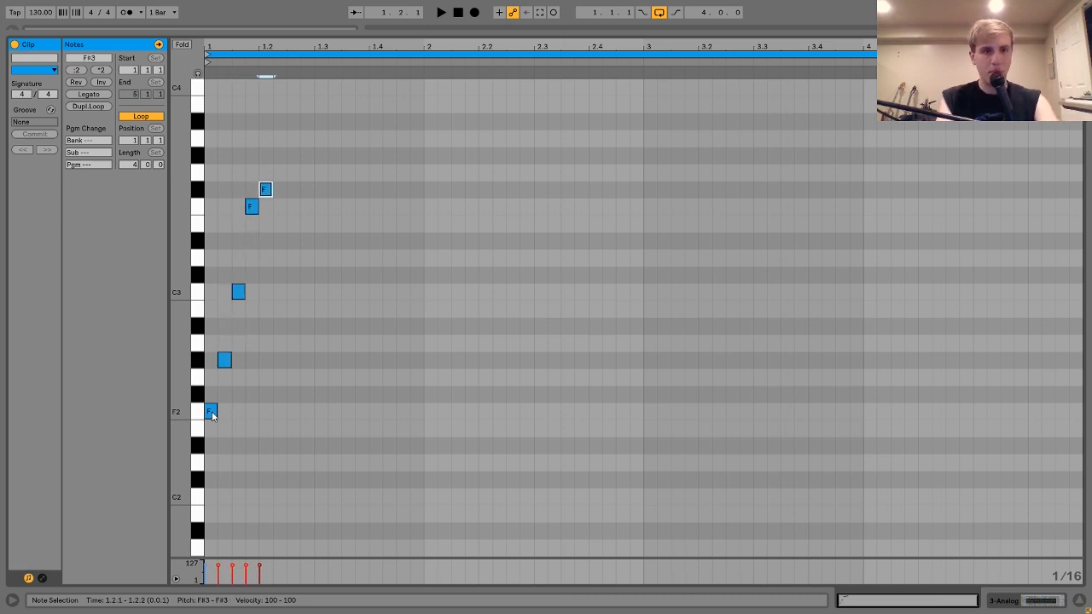
Step: Play the clip, duplicate the five-note pattern across all four bars, and review the repeated notes
key("space")
key("ctrl+a")
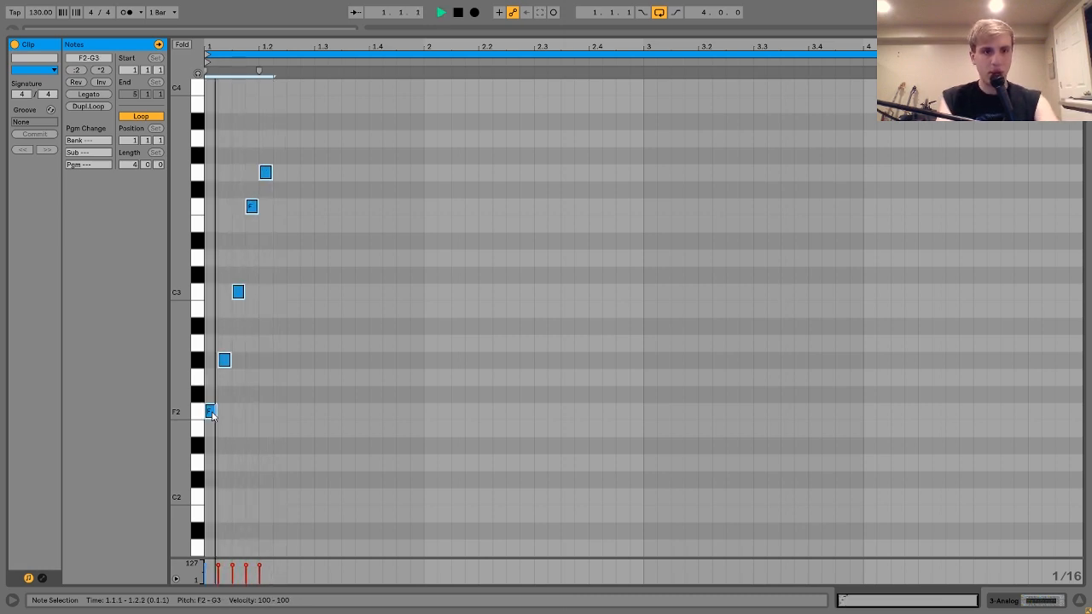
key("ctrl+d")
key("ctrl+d")
key("ctrl+d")
key("ctrl+d")
key("ctrl+d")
key("ctrl+d")
key("ctrl+d")
key("ctrl+d")
key("ctrl+d")
key("ctrl+d")
key("ctrl+d")
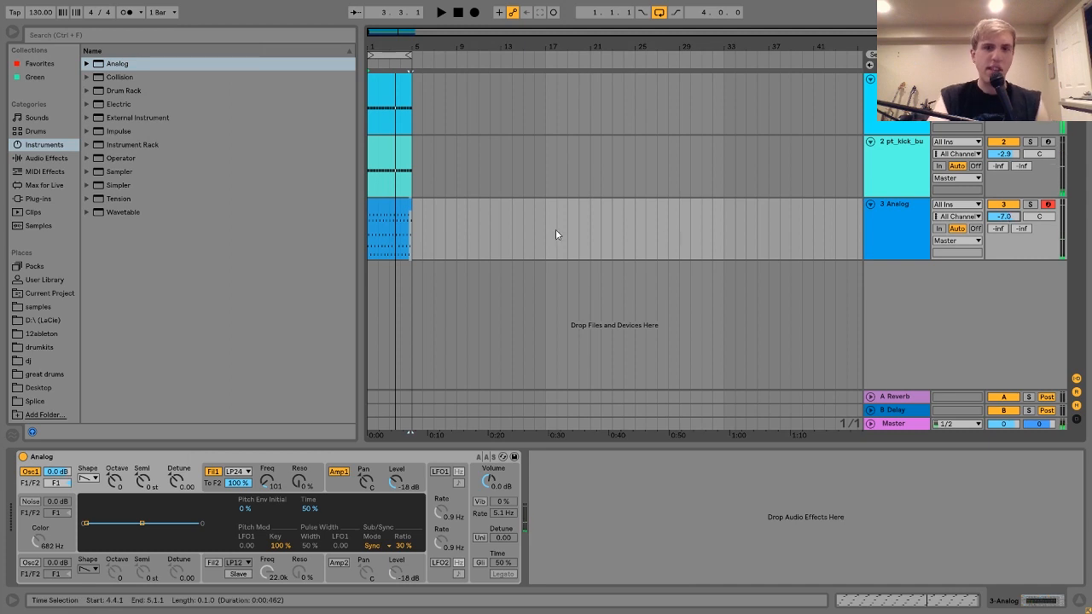
double_click(398, 210)
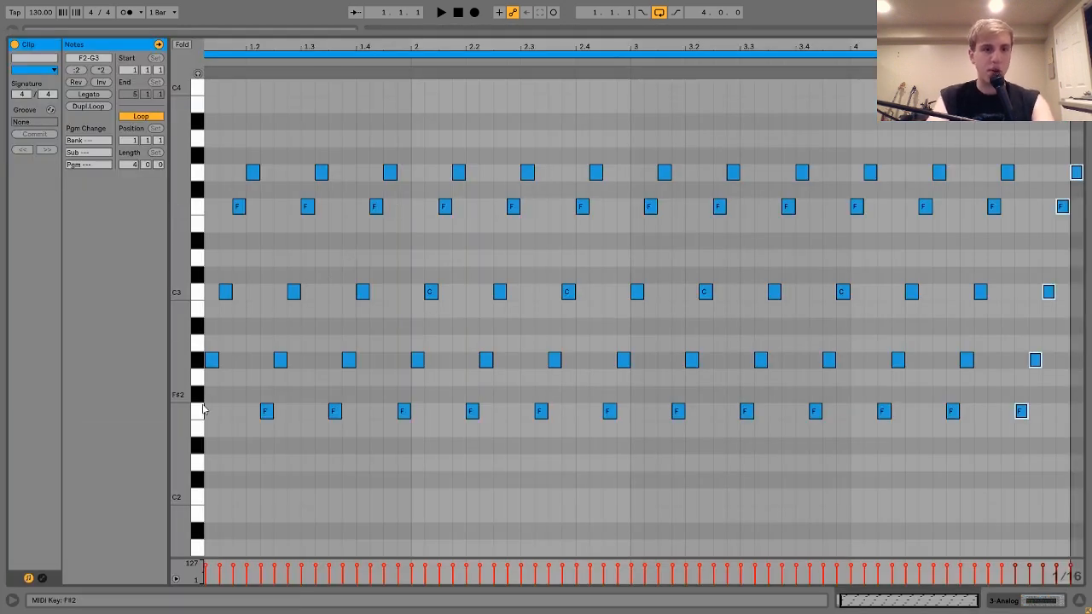
scroll(265, 362, "left", 1)
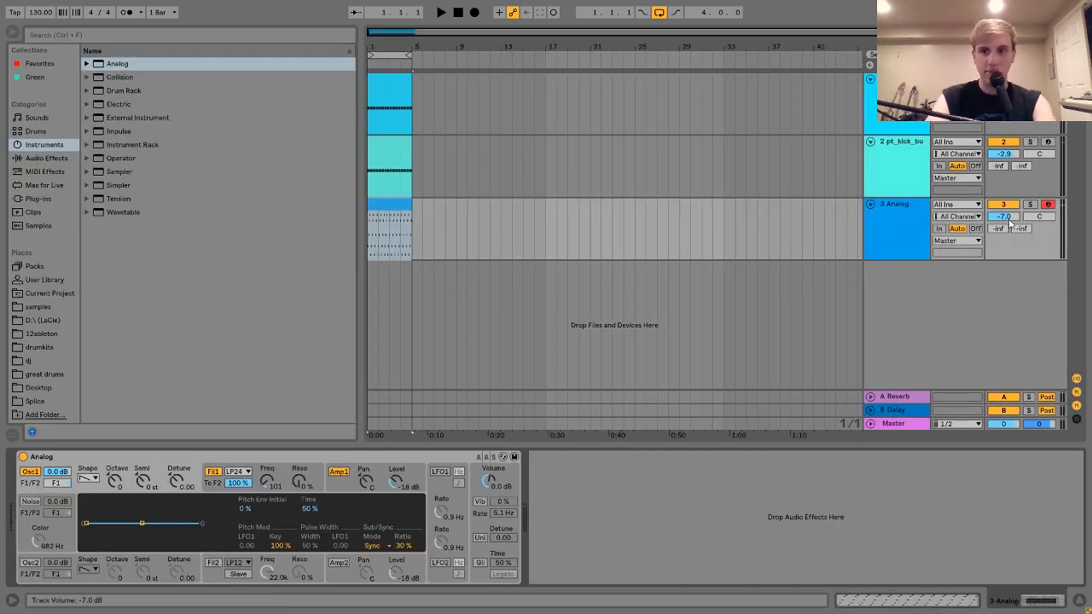
Step: Set the Analog track's volume to -3.8 dB and its Fil1 frequency to 74 while the loop plays
left_click_drag(1007, 219, 1007, 196)
left_click(339, 471)
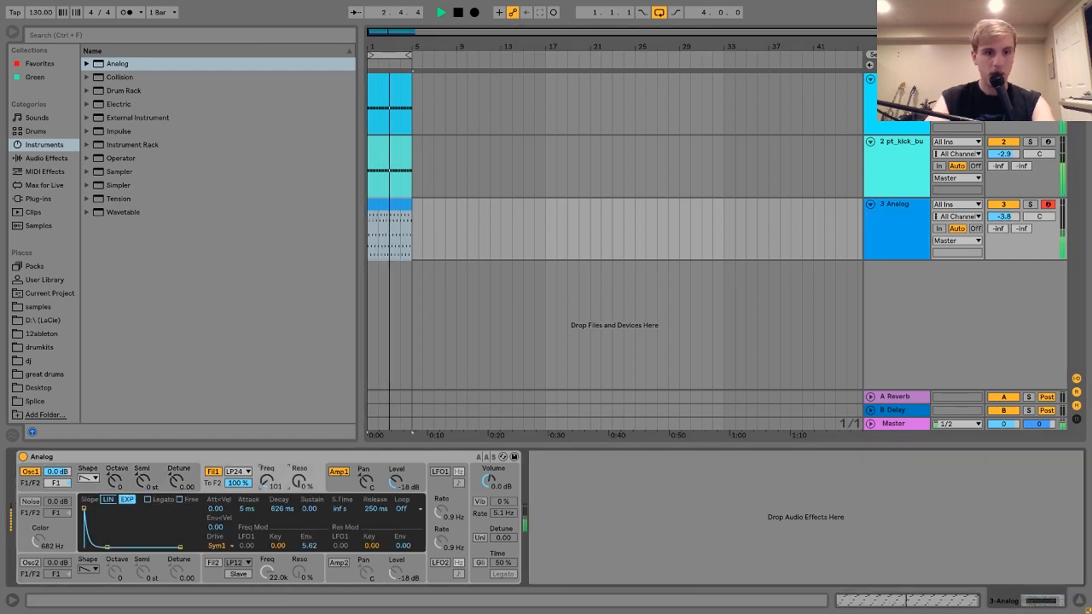
left_click_drag(267, 481, 266, 468)
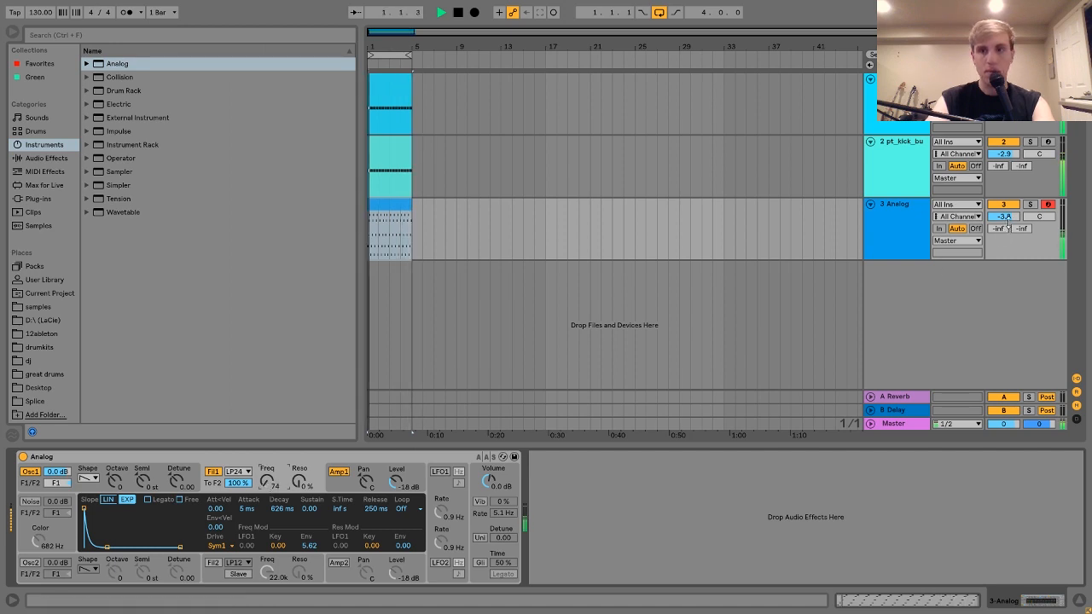
key("space")
Step: Add the ValhallaRoom_x64 reverb plug-in after Analog on the third track
left_click(870, 229)
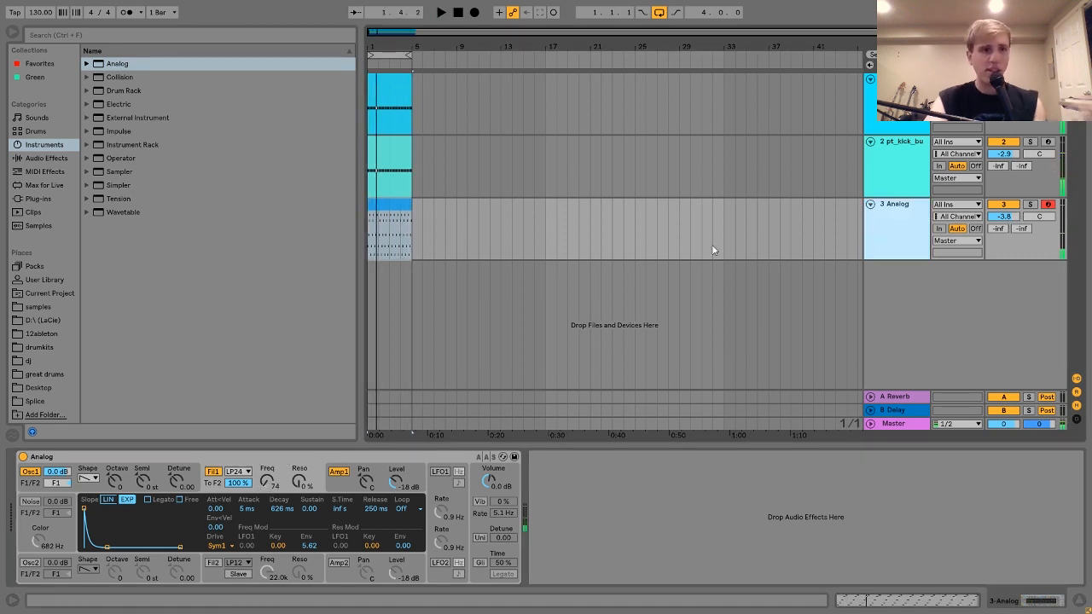
left_click(38, 197)
scroll(226, 294, "down", 10)
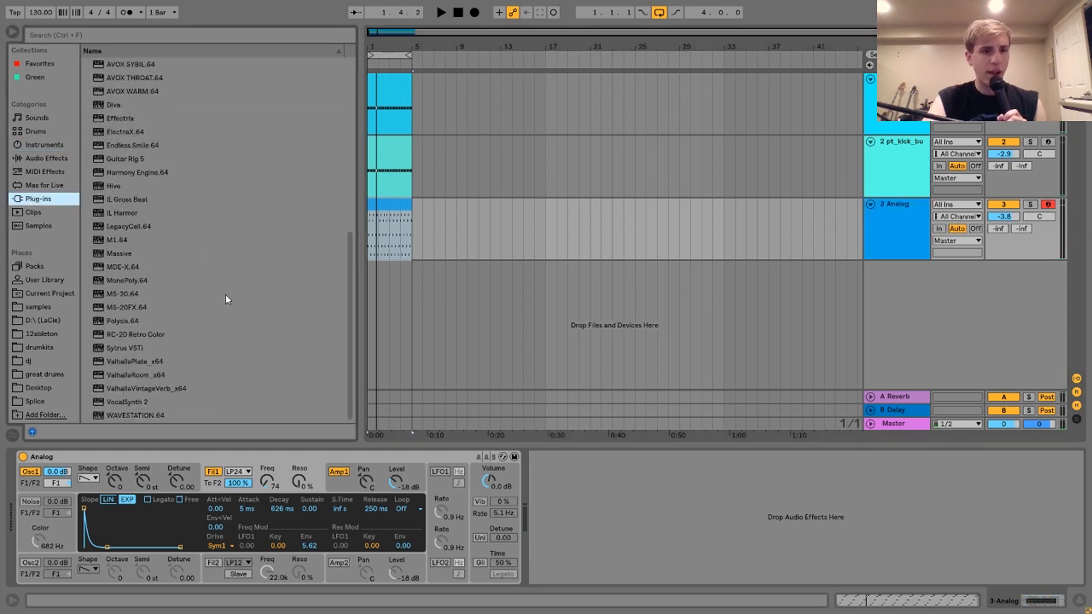
double_click(147, 374)
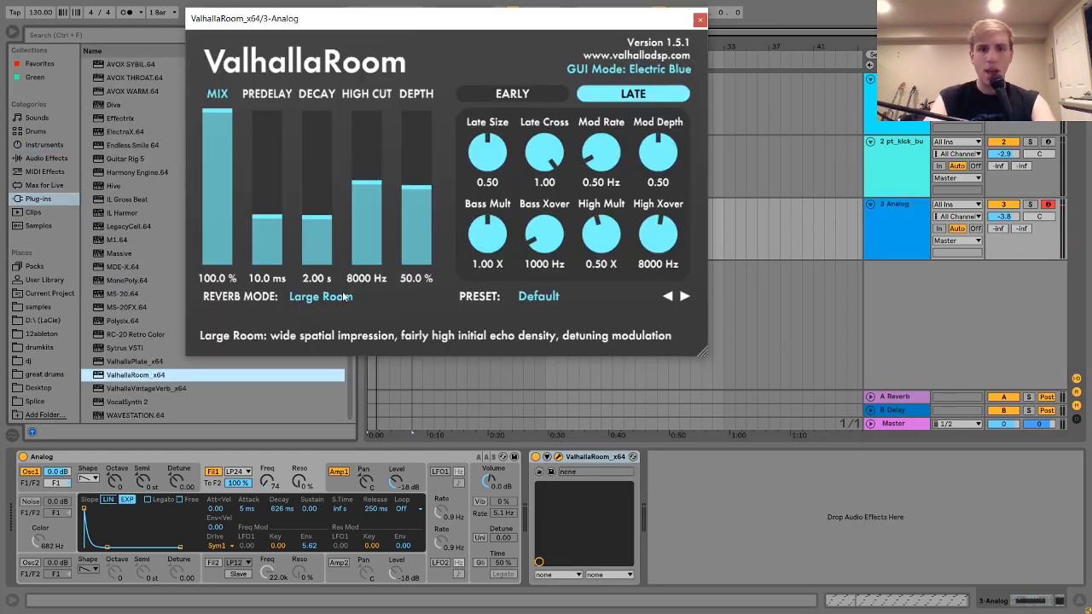
Step: Set ValhallaRoom's mix to 34.1% and decay to 0.71 s, close its window and fold the pt_kick_bumpin track
left_click(225, 220)
left_click(317, 230)
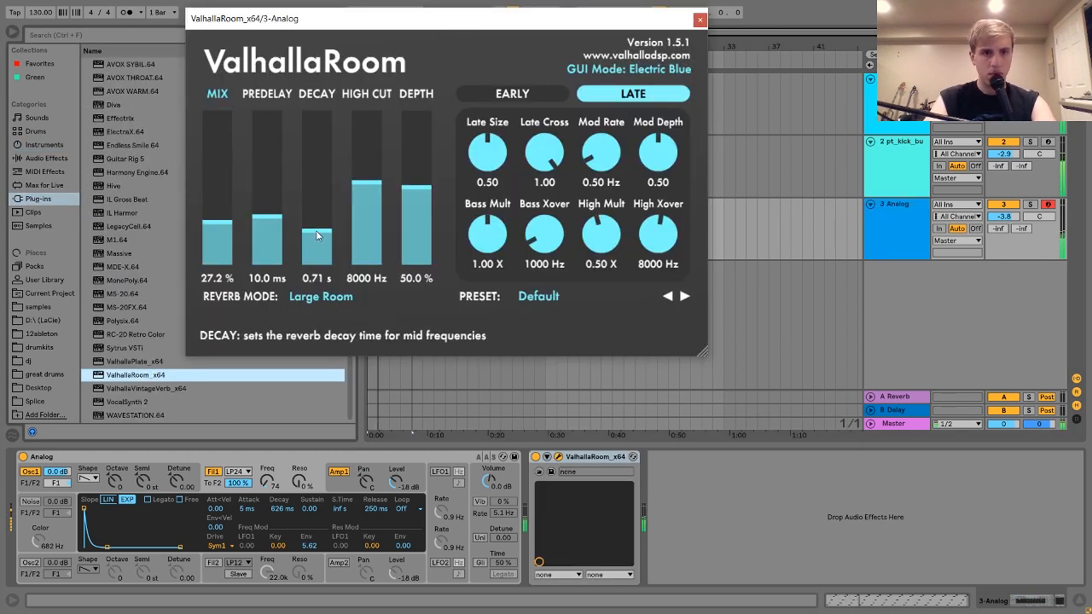
left_click(228, 210)
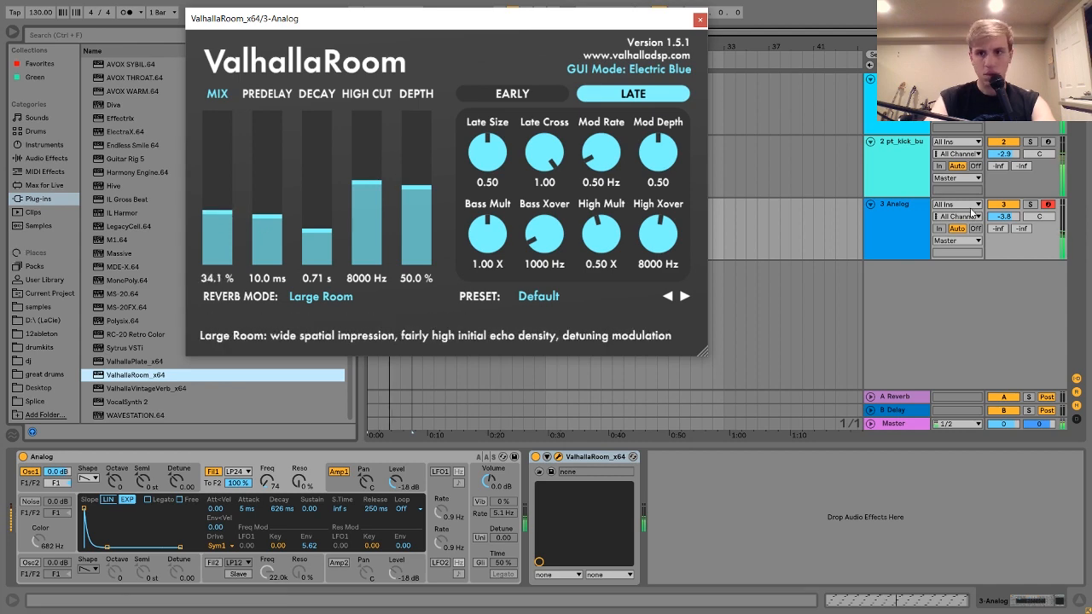
left_click(871, 142)
left_click(700, 20)
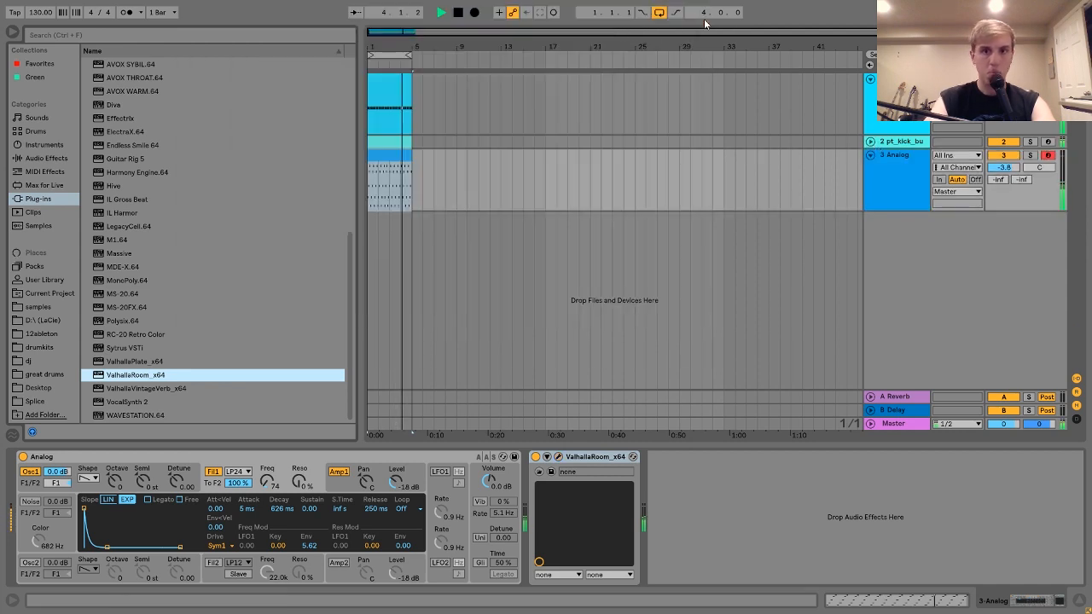
Step: Select the pt_kick_bumpin track and audition the kick samples in the Raw Underground folder of 101 Free Techno Kicks
left_click(904, 141)
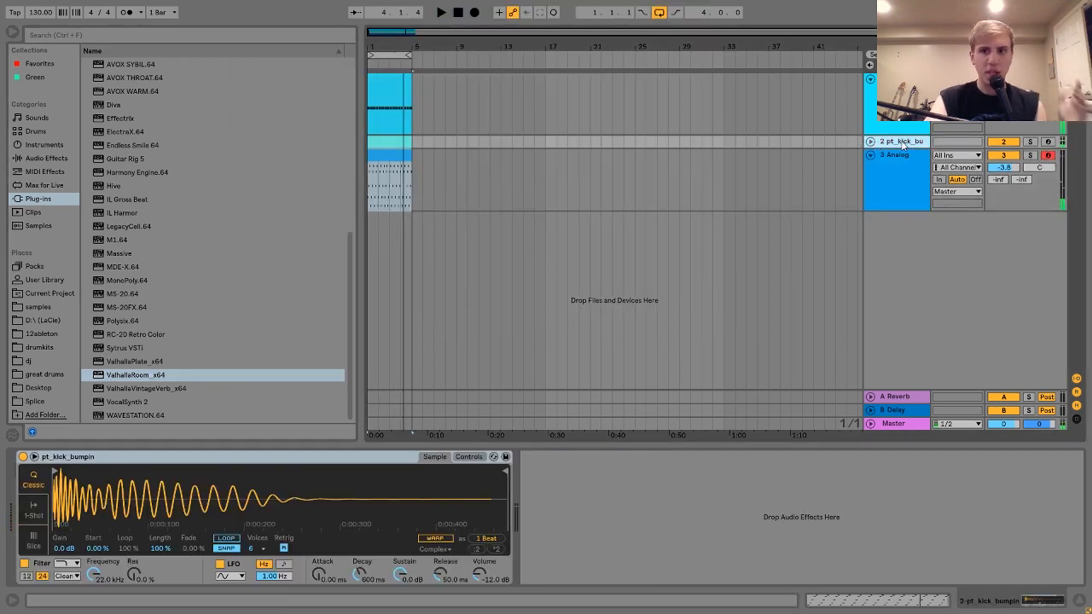
left_click(38, 308)
left_click(96, 226)
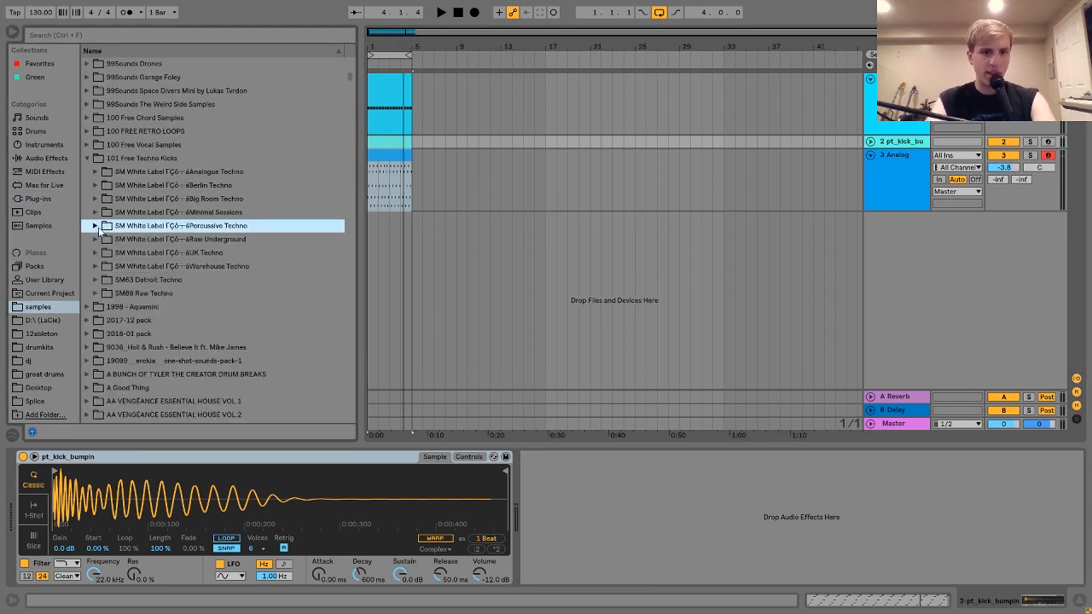
key("Up")
key("Down")
key("Down")
key("Right")
key("Down")
key("Down")
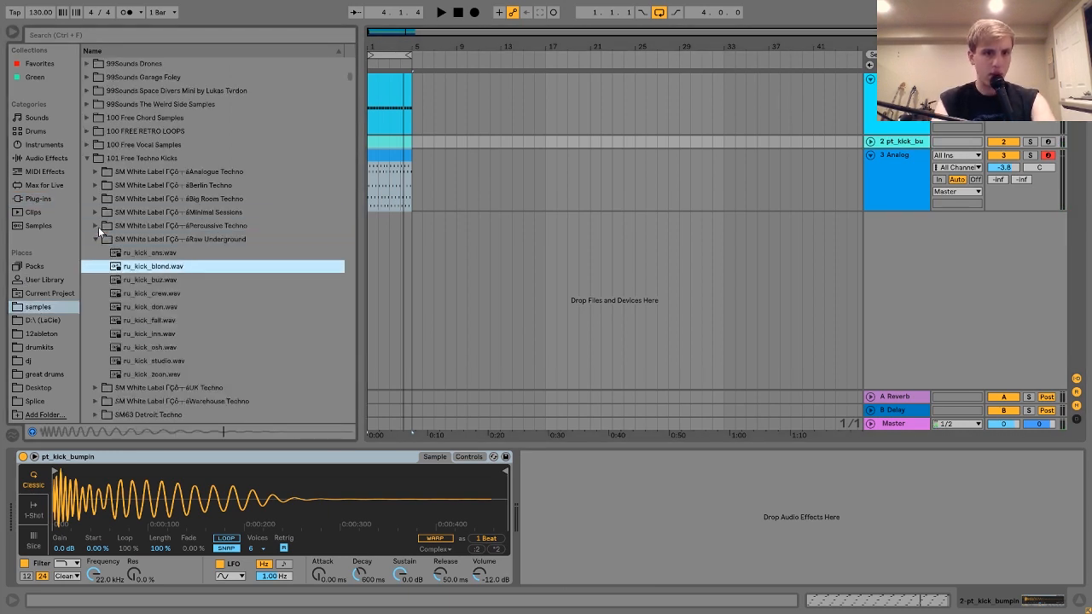
key("Down")
key("Down")
Step: Audition kick samples in the Minimal Sessions folder and in the Percussive Techno folder of 101 Free Techno Kicks
key("Left")
key("Up")
key("Up")
key("Right")
key("Down")
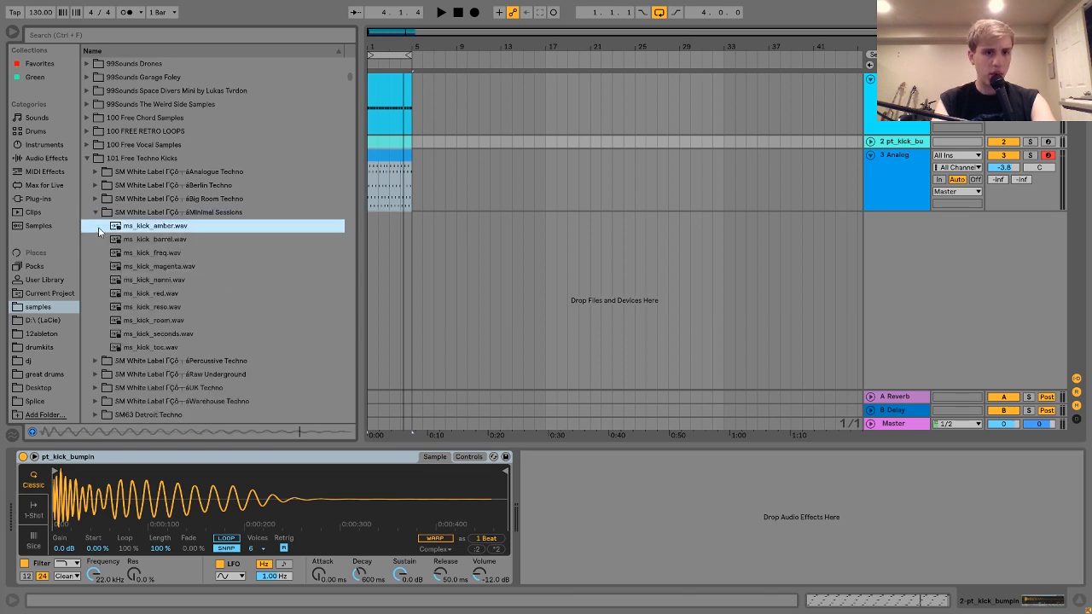
key("Down")
key("Down")
key("Down")
key("Left")
key("Down")
key("Down")
key("Down")
key("Down")
key("Down")
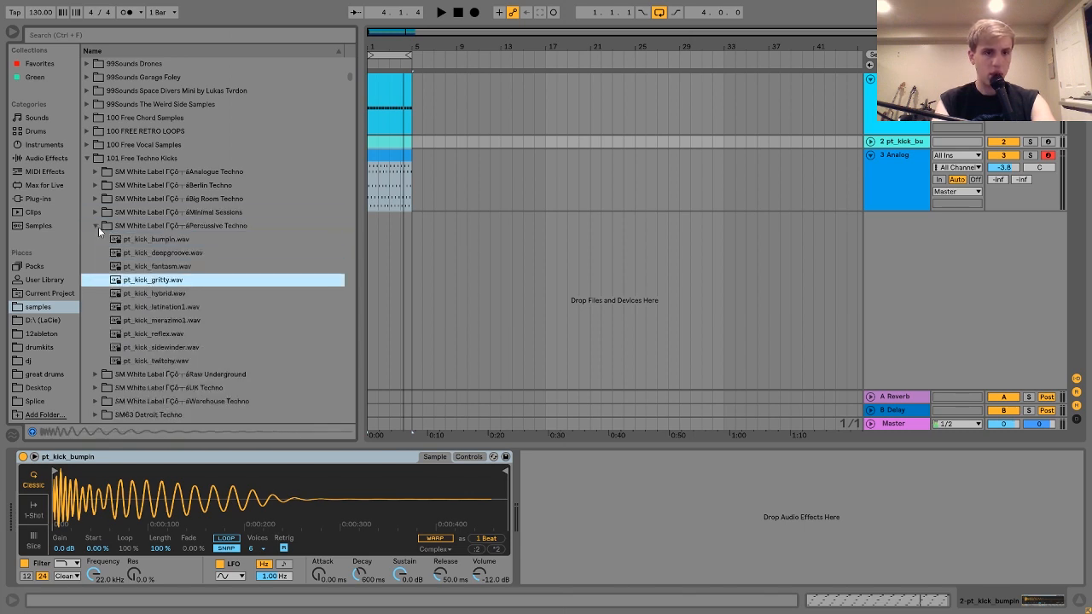
Step: Try pt_kick_gritty.wav as the second track's kick while the loop plays, and undo the sample swap
key("Up")
key("Up")
key("space")
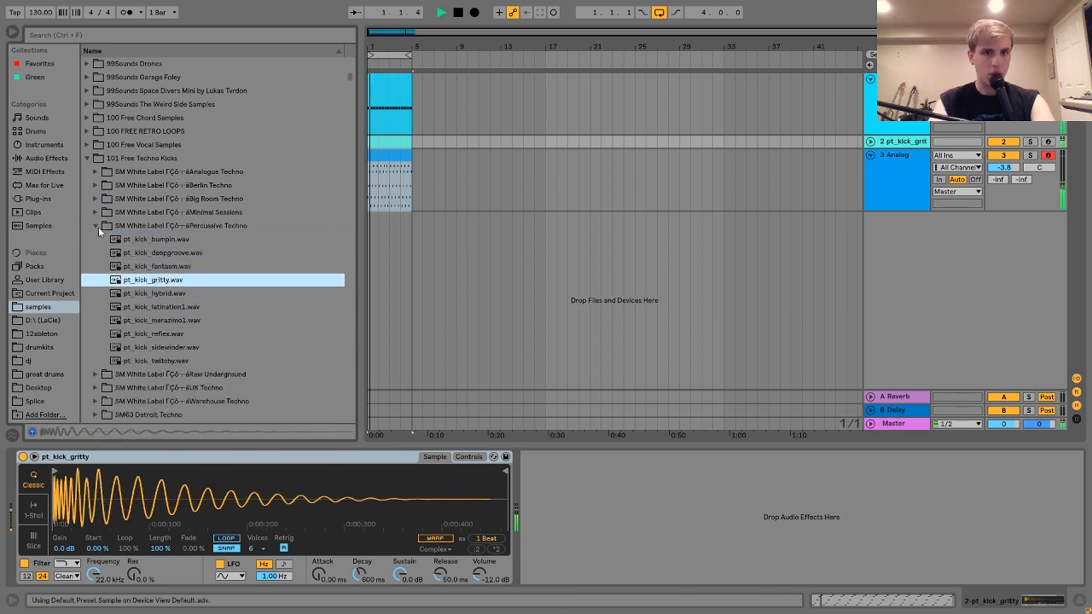
key("ctrl+z")
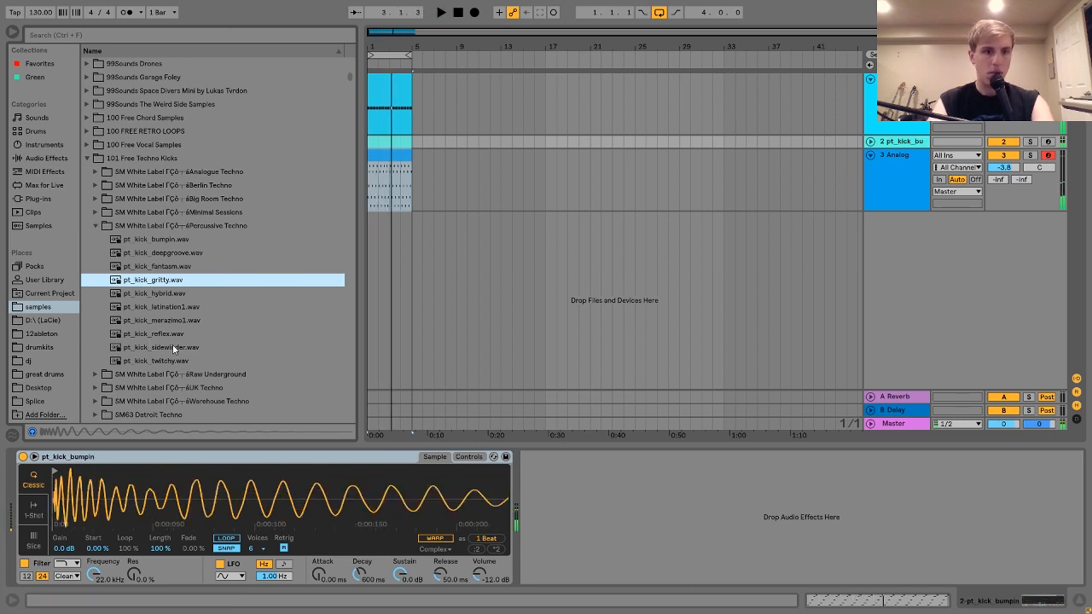
Step: Audition the remaining Percussive Techno kicks, try pt_kick_twitchy.wav on the second track with the loop playing, and undo the swap
key("Down")
key("Down")
key("Down")
key("Down")
key("Down")
key("Down")
key("Down")
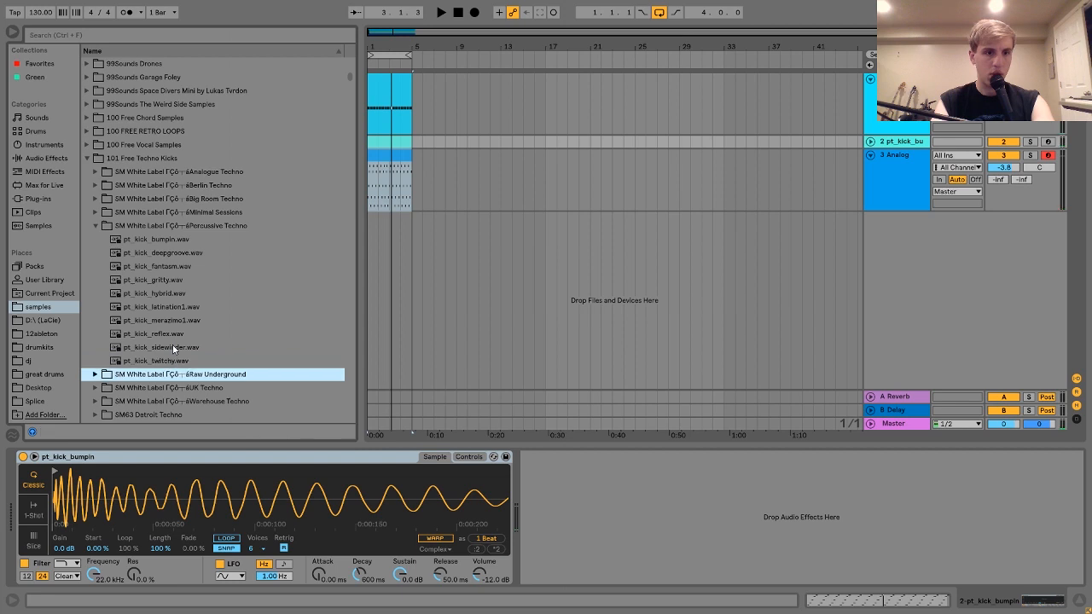
key("Down")
key("Up")
key("Up")
key("Return")
key("space")
key("ctrl+z")
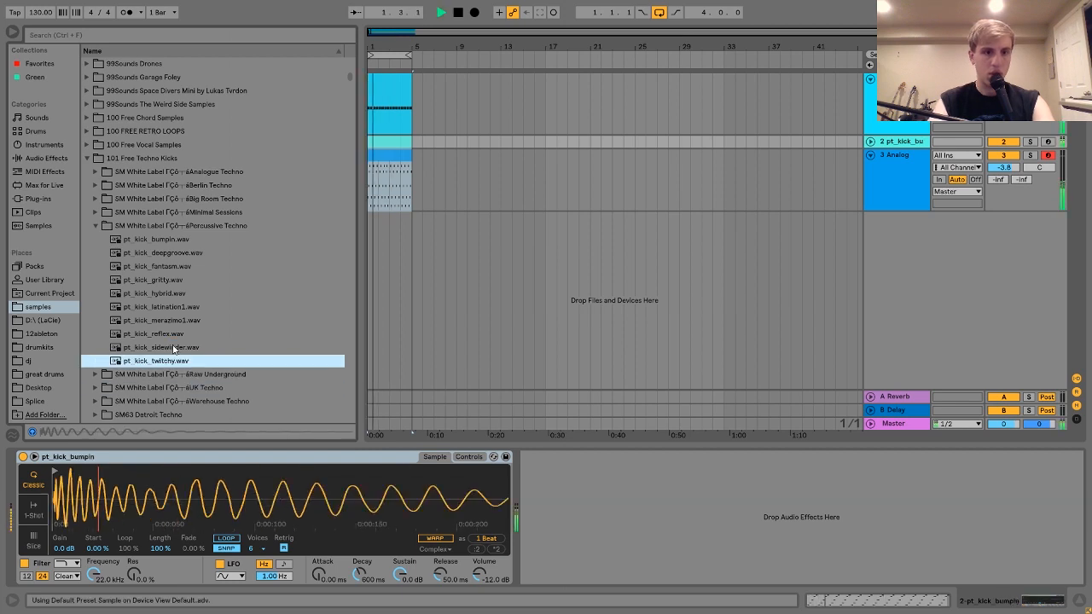
Step: Unfold the pt_kick_bumpin track and set its volume to -4.5 dB while the loop plays
left_click(870, 141)
left_click_drag(1003, 154, 1003, 156)
key("space")
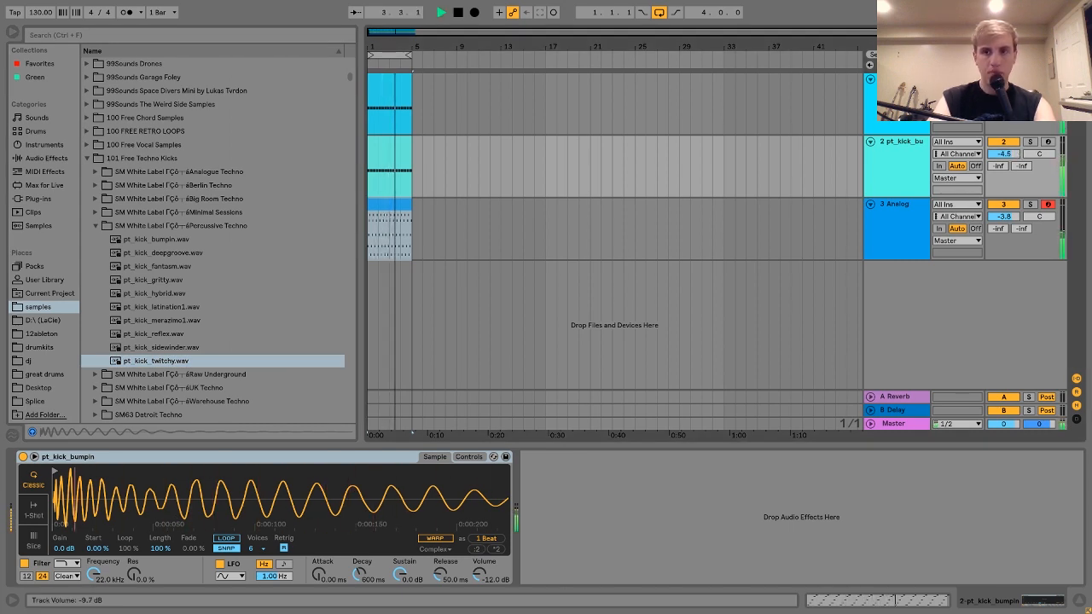
Step: Set the Reverb decay time to 1.93 s on the first kick track and check it in playback
key("space")
key("Up")
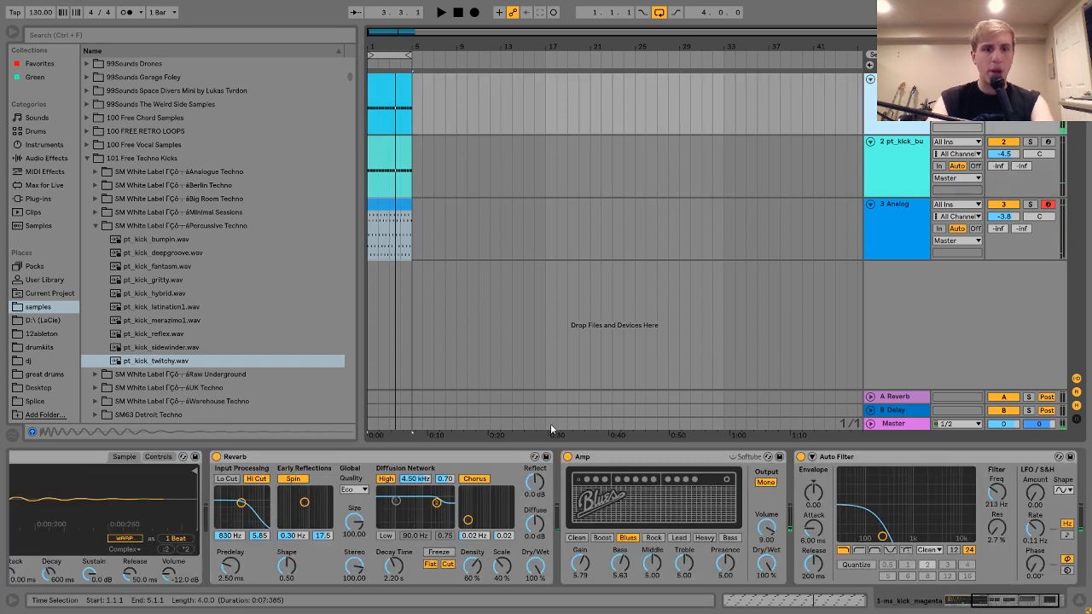
scroll(405, 569, "down", 3)
key("space")
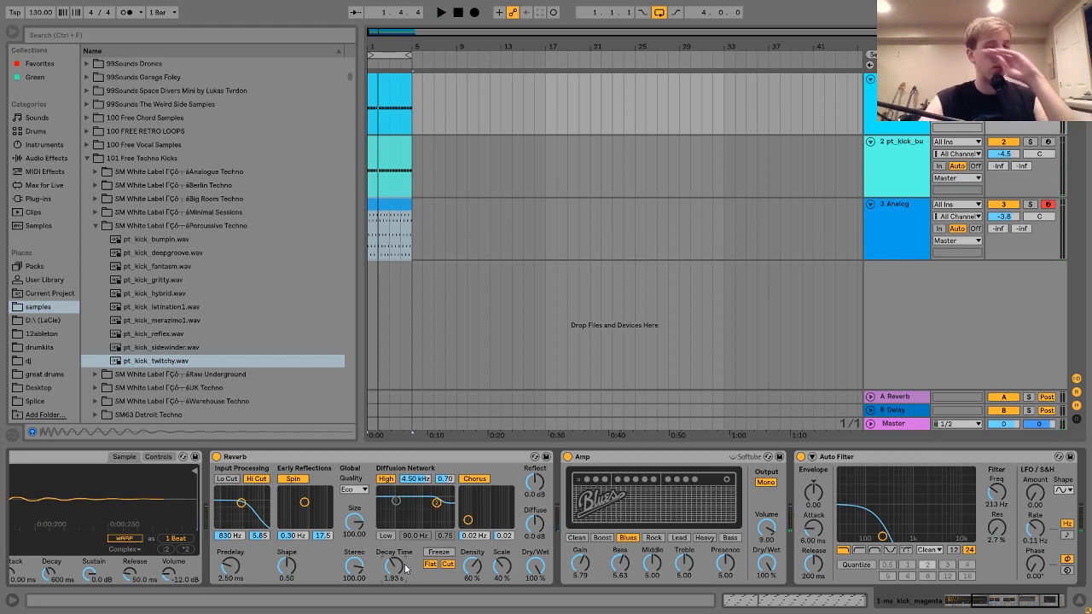
Step: Insert a new MIDI track below the Analog track and load the Operator instrument on it
left_click(902, 208)
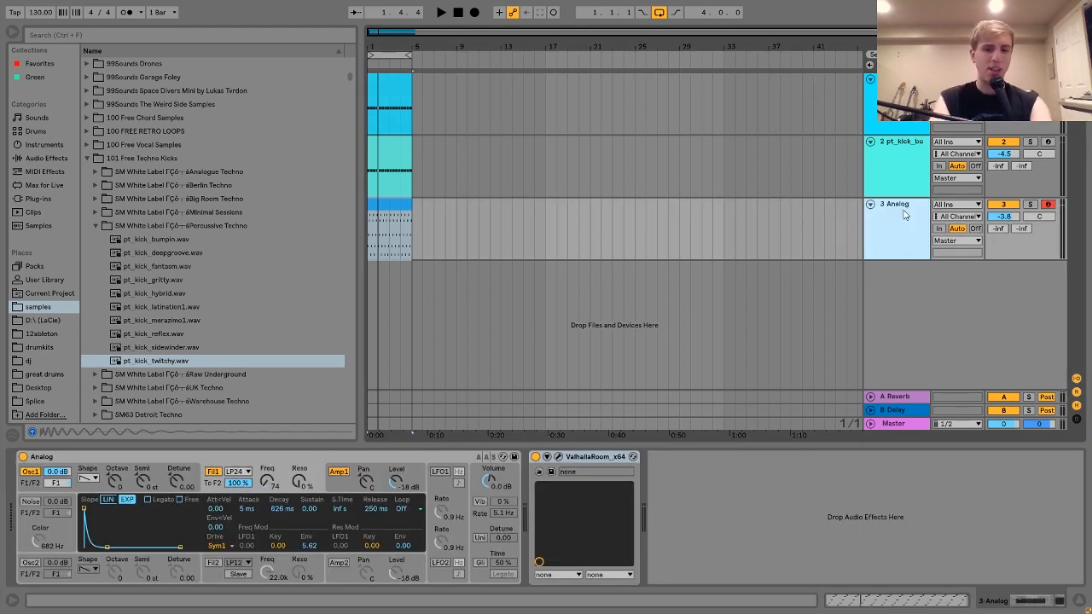
key("ctrl+shift+t")
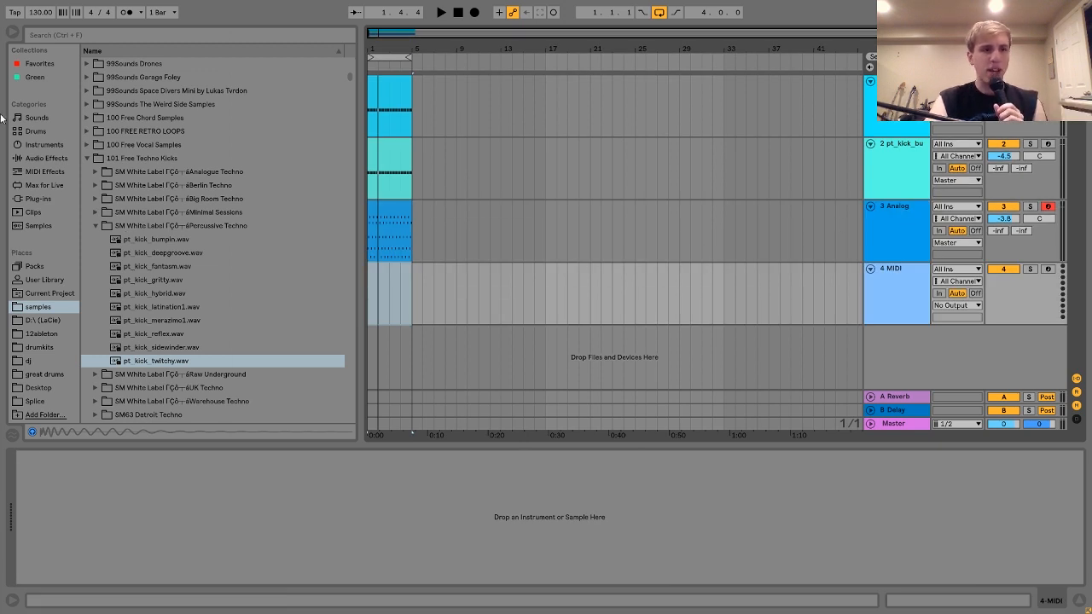
left_click(42, 145)
left_click(129, 161)
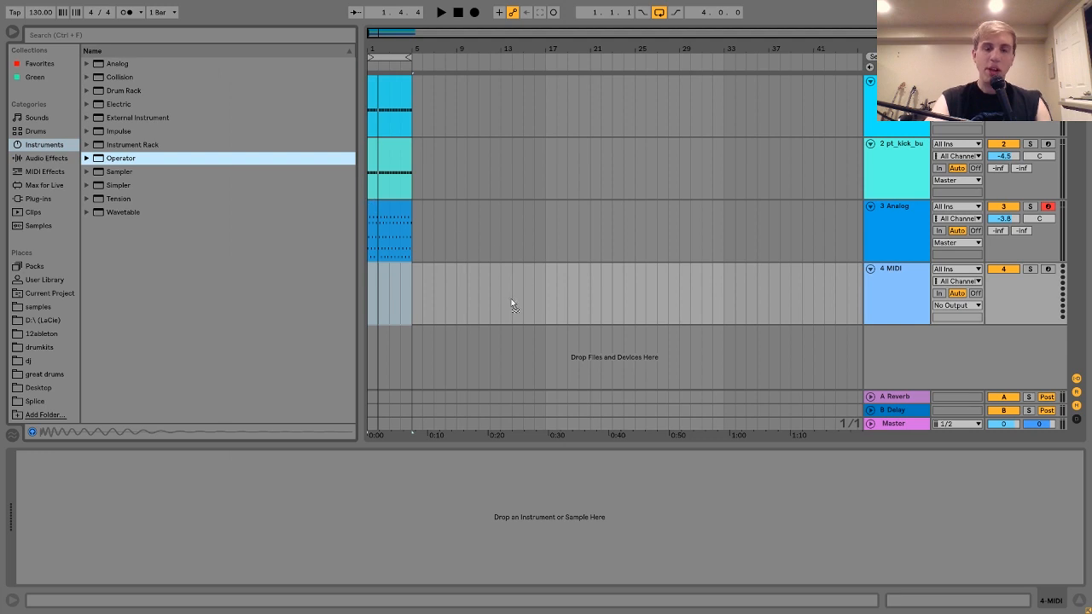
left_click_drag(511, 303, 508, 299)
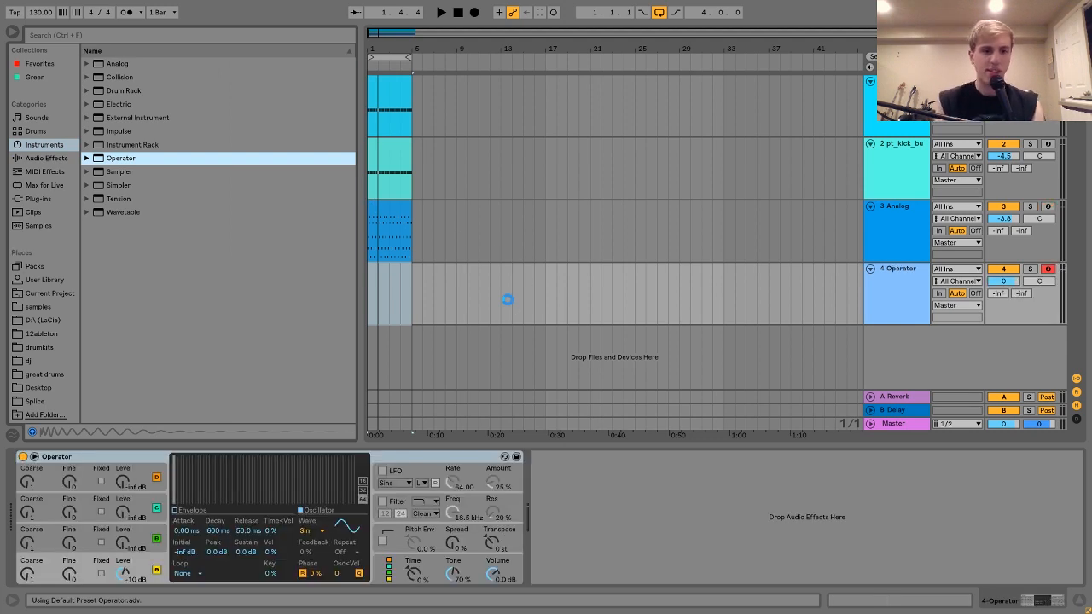
Step: Set Operator's oscillator to Noise White with attack 15.7 ms, decay 2.72 s and sustain -inf dB
left_click(315, 535)
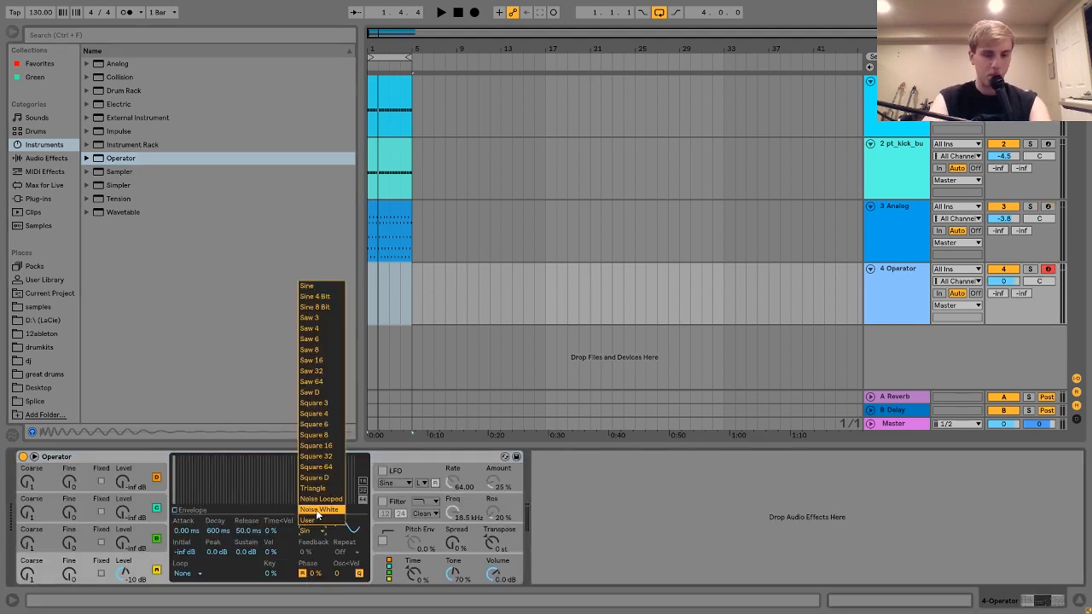
left_click(320, 516)
left_click_drag(244, 553, 245, 597)
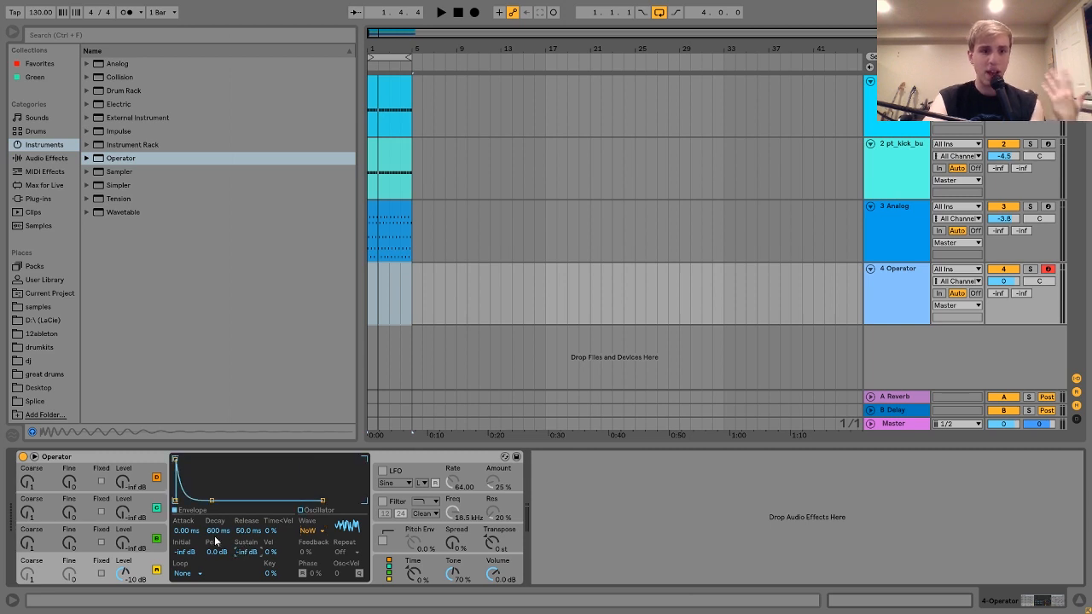
left_click_drag(217, 531, 186, 486)
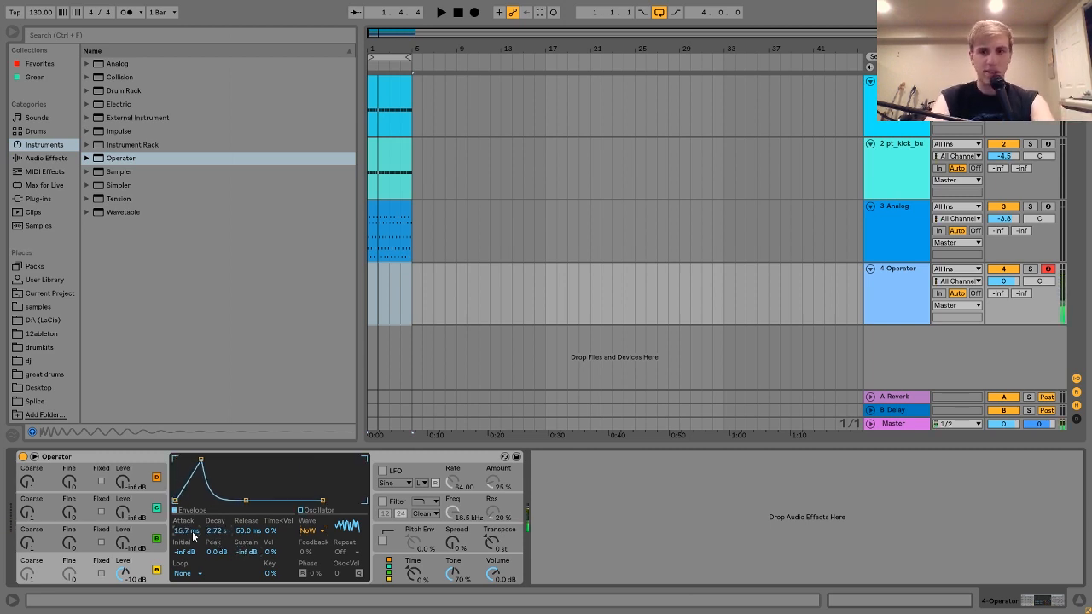
Step: Set the Operator track's volume to -11.6 dB and its noise envelope to attack 9.72 ms, decay 3.23 s and release 531 ms
mouse_move(1003, 280)
left_mouse_down()
mouse_move(1003, 317)
mouse_move(1003, 288)
left_mouse_up()
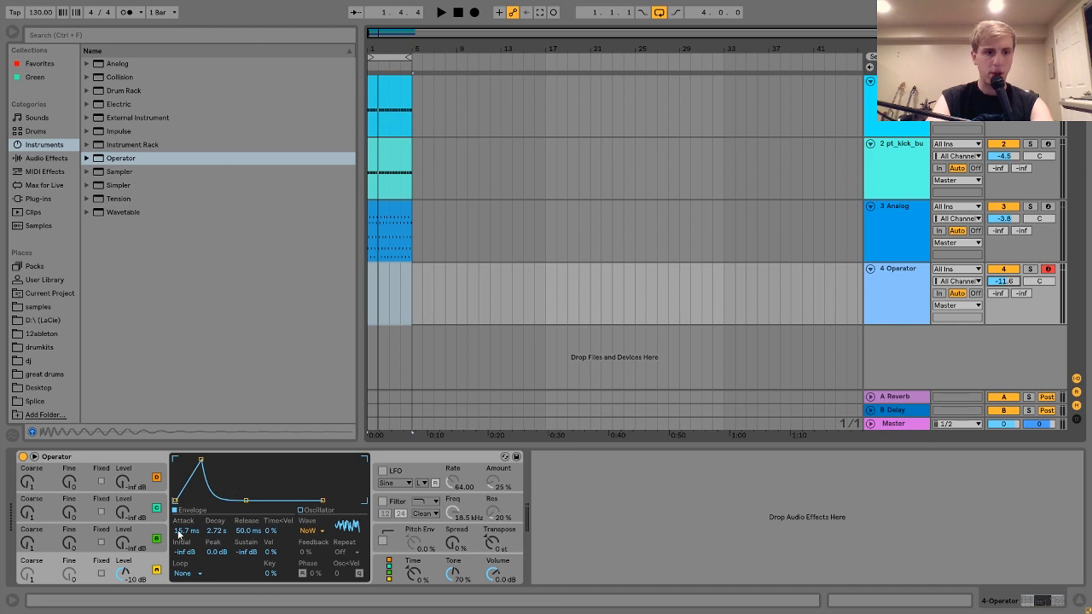
left_click_drag(177, 529, 247, 522)
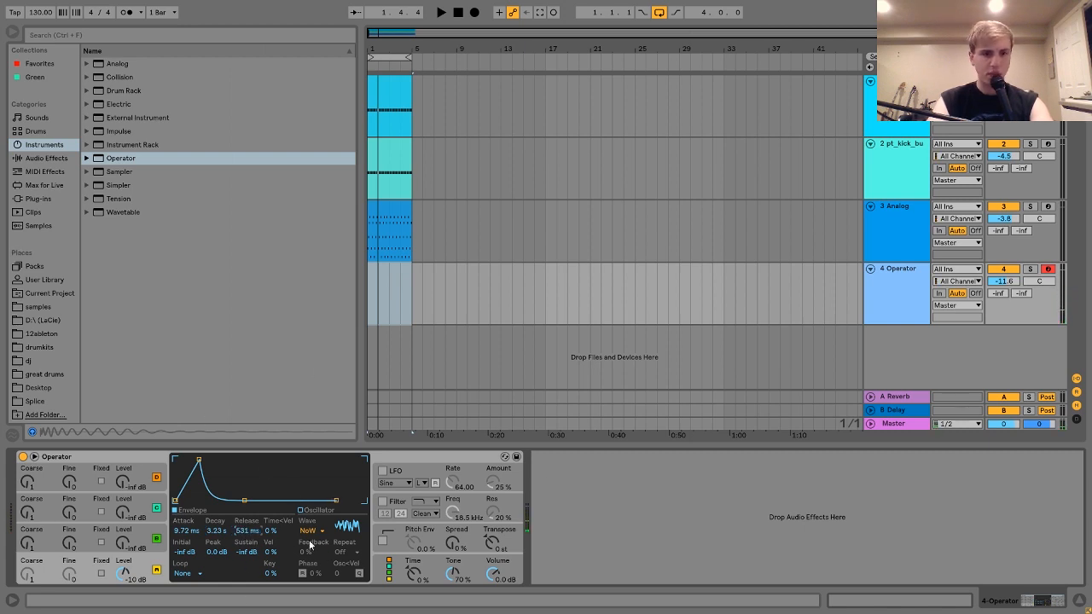
Step: Enable Operator's filter as band-pass with frequency 6.33 kHz and resonance 74%, and set the track volume to -8.3 dB
left_click(382, 502)
left_click(420, 502)
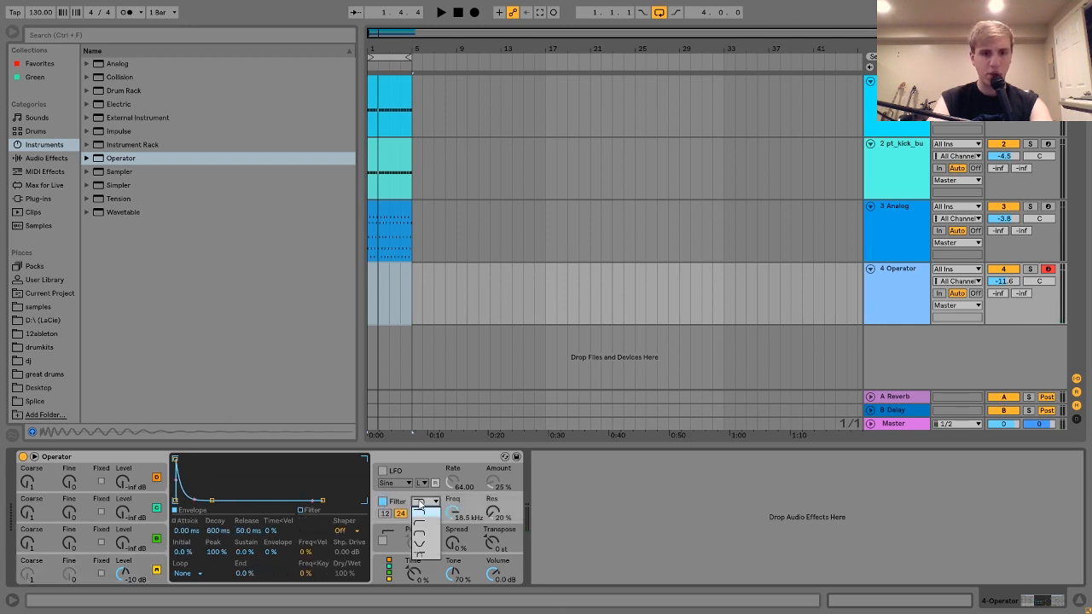
left_click(430, 535)
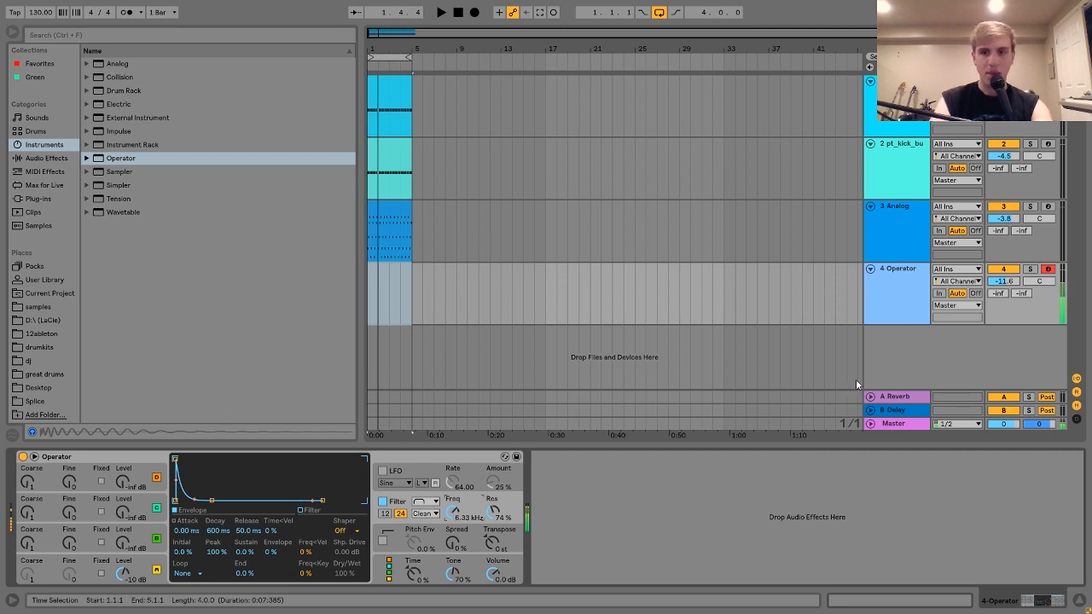
left_click_drag(1003, 281, 1003, 268)
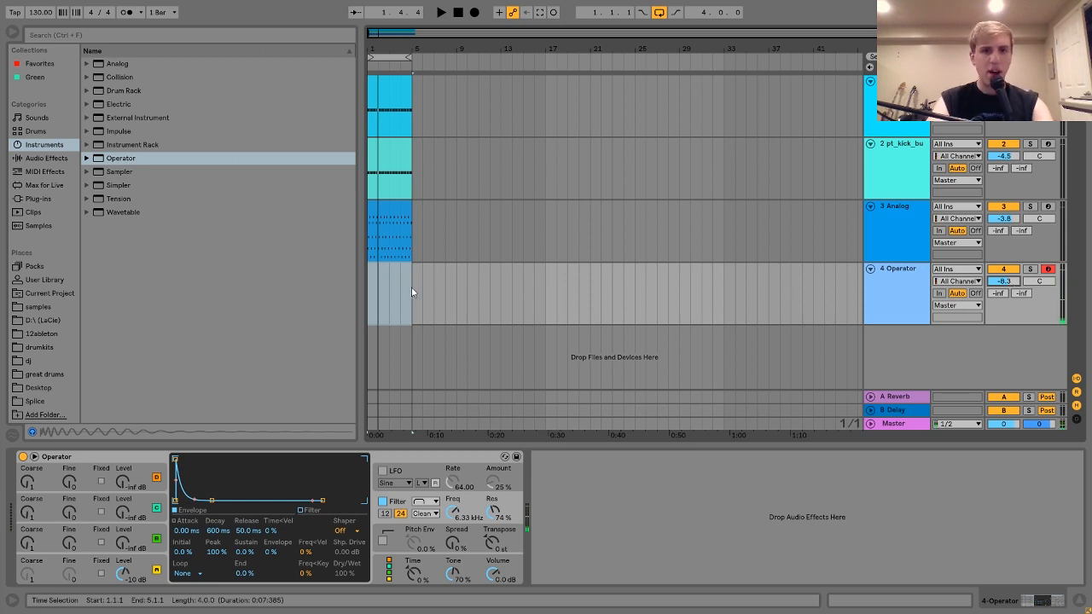
Step: Insert a four-bar MIDI clip on the Operator track and add an F3 eighth note at 1.1.3
key("ctrl+shift+m")
key("shift+Tab")
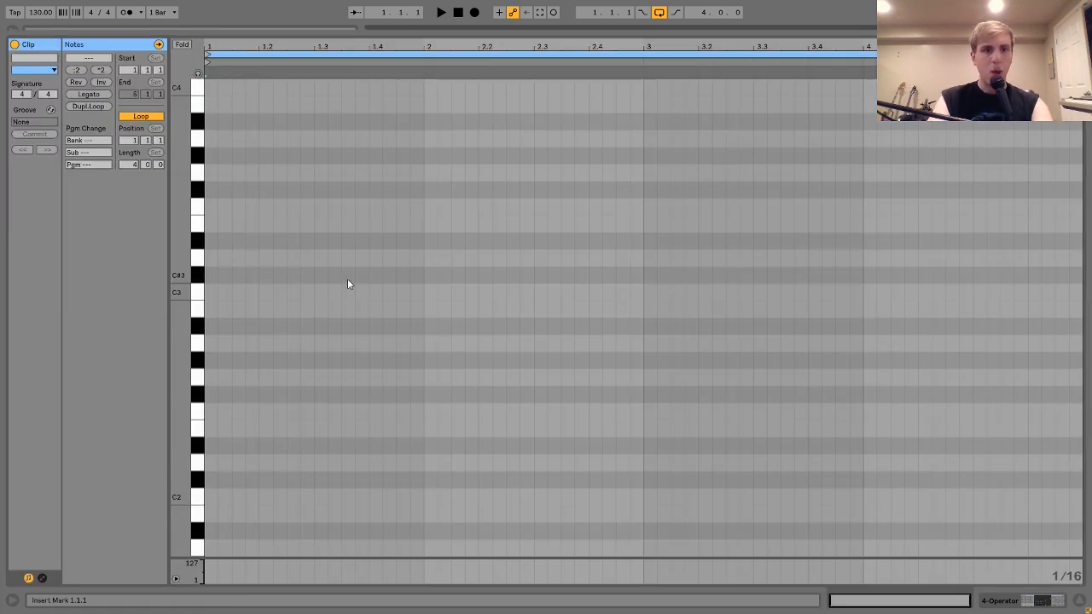
double_click(238, 207)
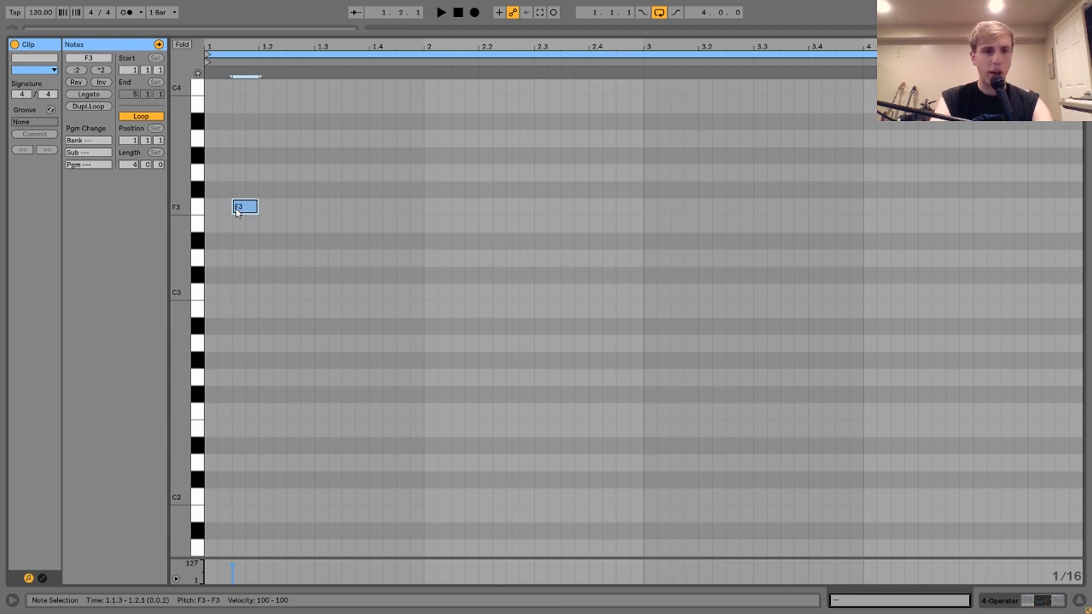
left_click_drag(262, 161, 203, 228)
Step: Duplicate the F3 note onto every offbeat across all four bars of the clip
key("ctrl+d")
key("ctrl+d")
key("ctrl+d")
key("ctrl+a")
key("ctrl+d")
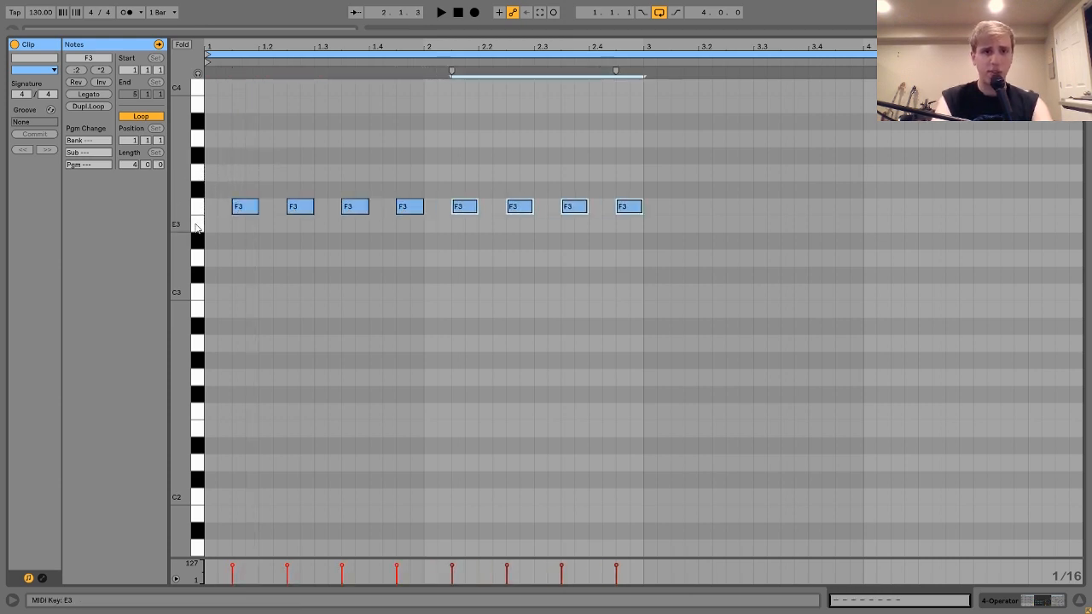
key("ctrl+a")
key("ctrl+d")
key("Right")
key("Right")
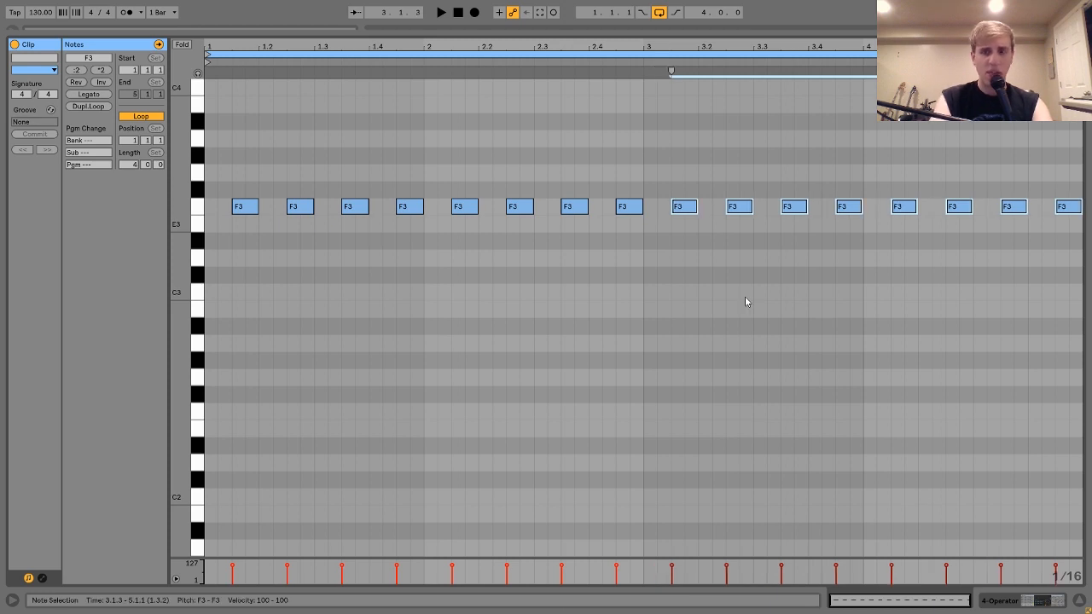
Step: Play the loop, set the Operator track's volume to -11.5 dB and its filter envelope decay to 134 ms
left_click(1024, 602)
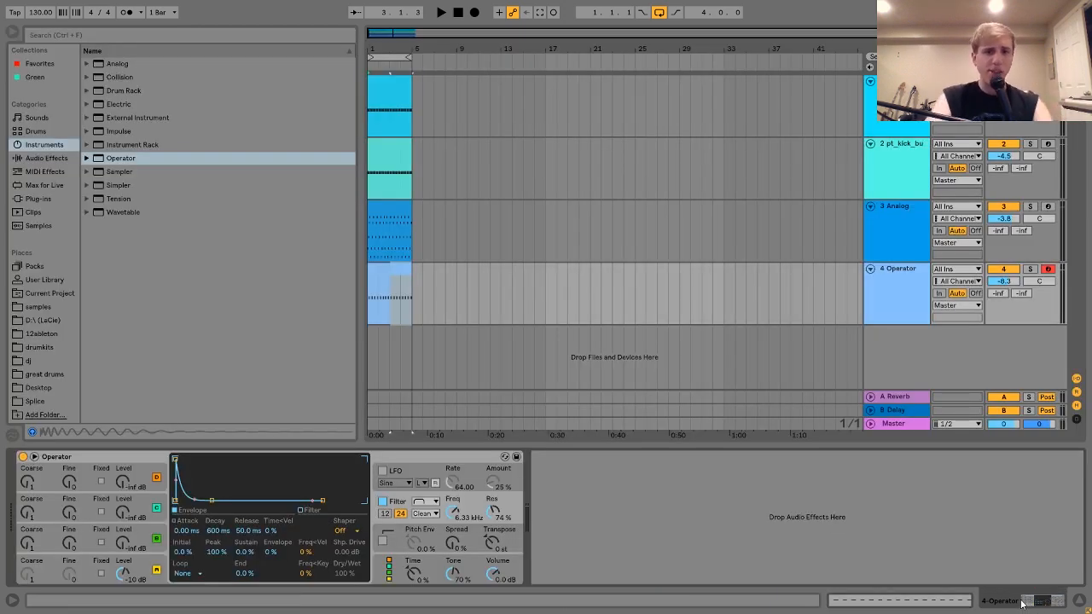
left_click(400, 283)
left_click(375, 408)
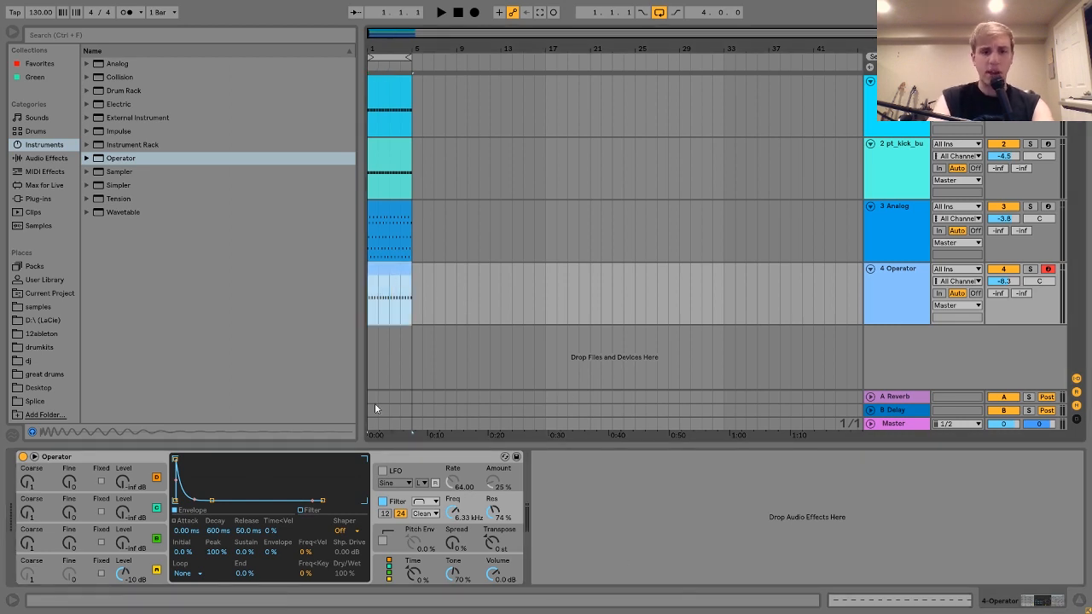
key("space")
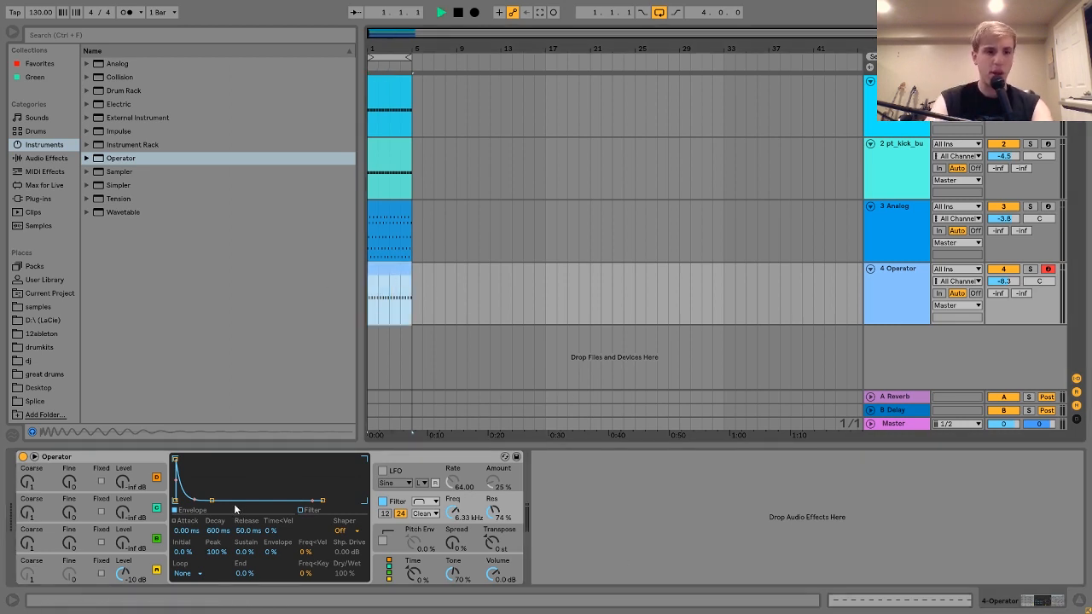
left_click_drag(1003, 281, 1003, 300)
left_click_drag(217, 530, 217, 555)
left_click(169, 561)
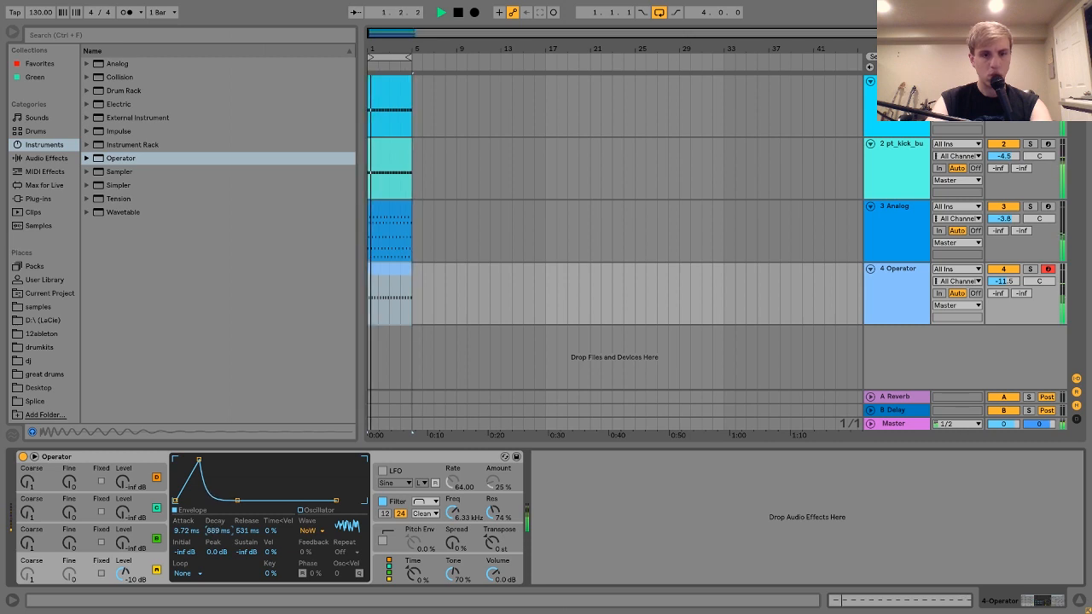
Step: Set Operator's noise decay to 2.10 s, release to 376 ms and filter frequency to 4.91 kHz, with track volume at -16.7 dB
left_click_drag(218, 531, 247, 541)
left_click(482, 497)
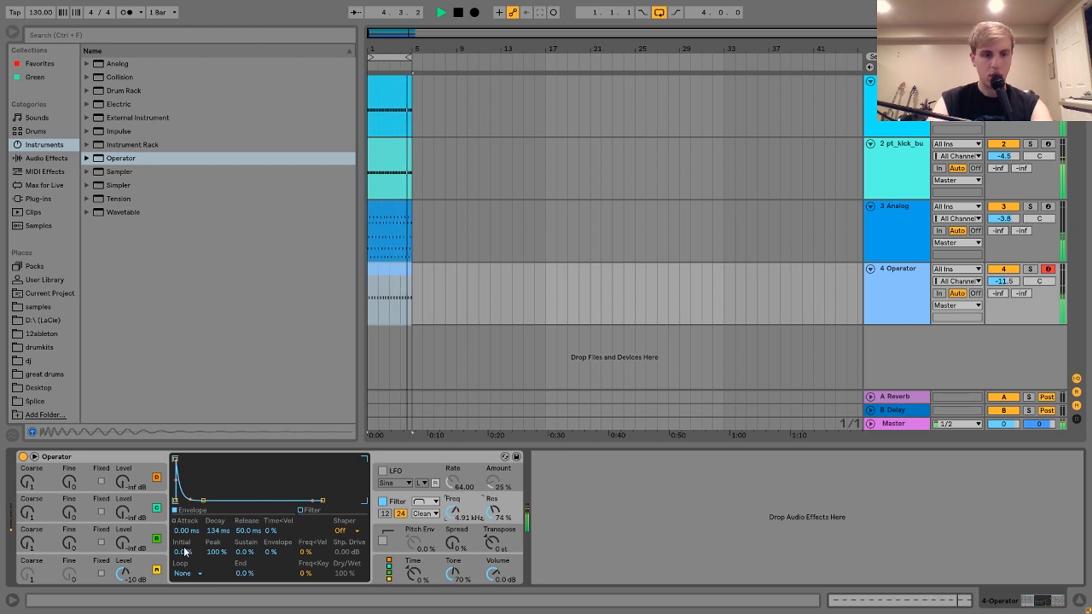
left_click(158, 565)
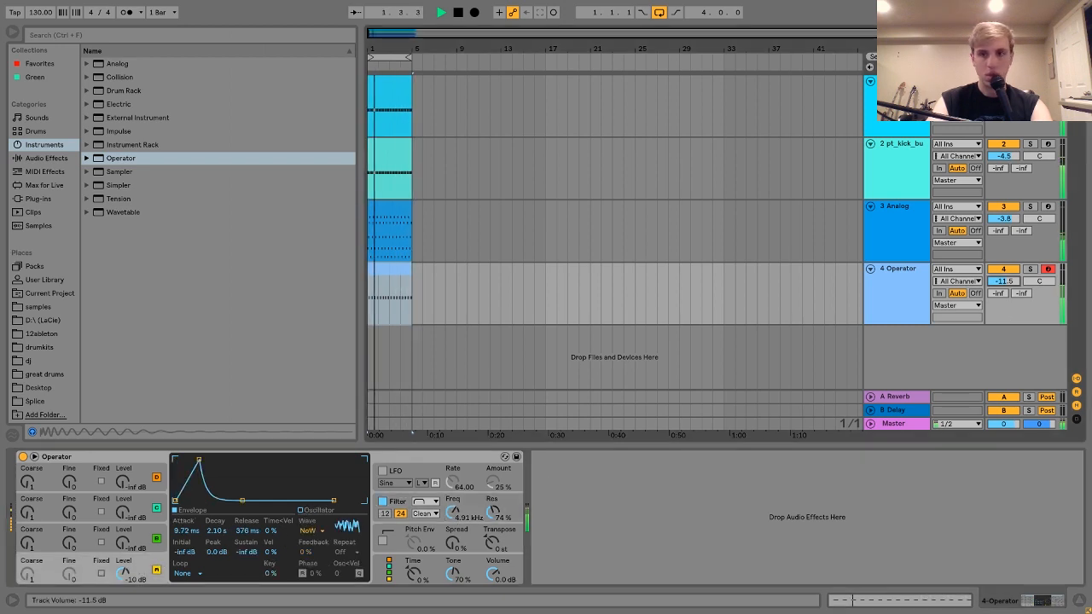
left_click_drag(1003, 281, 1003, 286)
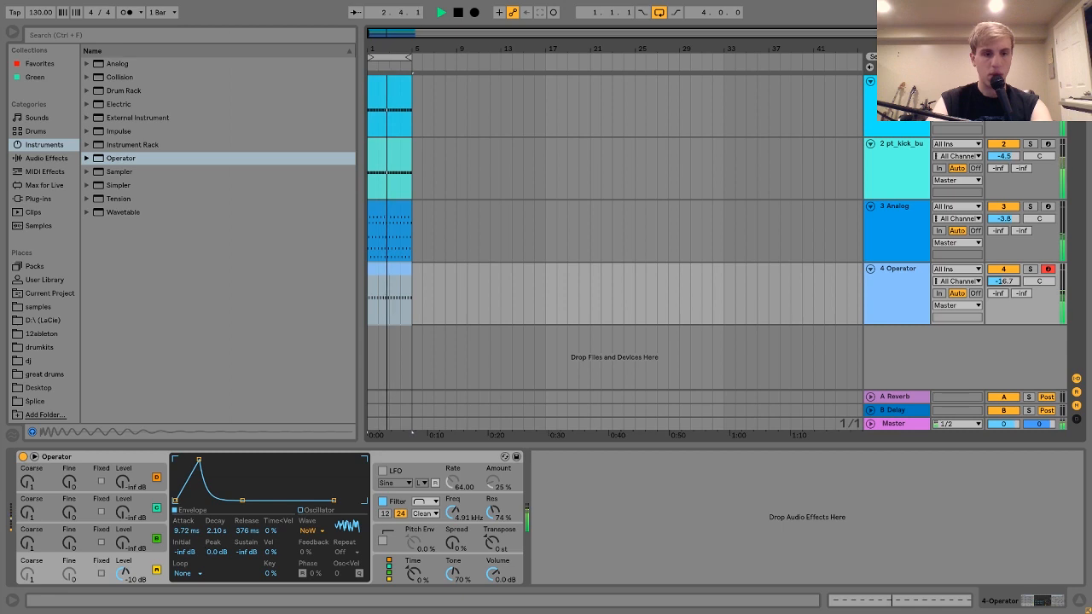
Step: Set the hi-hat Operator's noise attack to 15.7 ms, decay to 2.96 s and filter frequency to 9.06 kHz, with track volume at -17.0 dB
left_click_drag(184, 529, 185, 563)
left_click(391, 505)
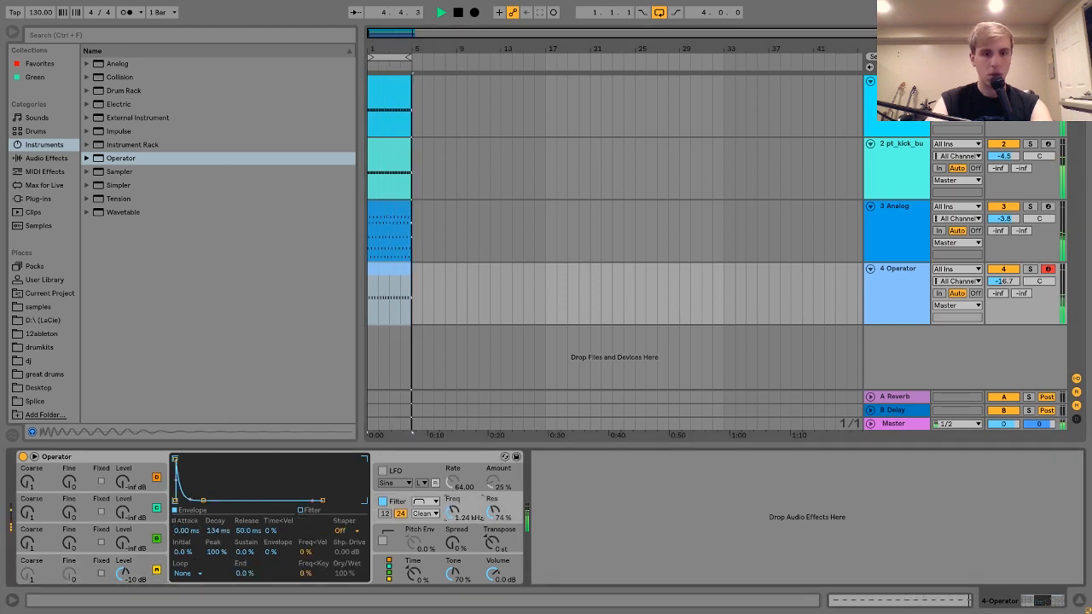
left_click_drag(453, 513, 454, 501)
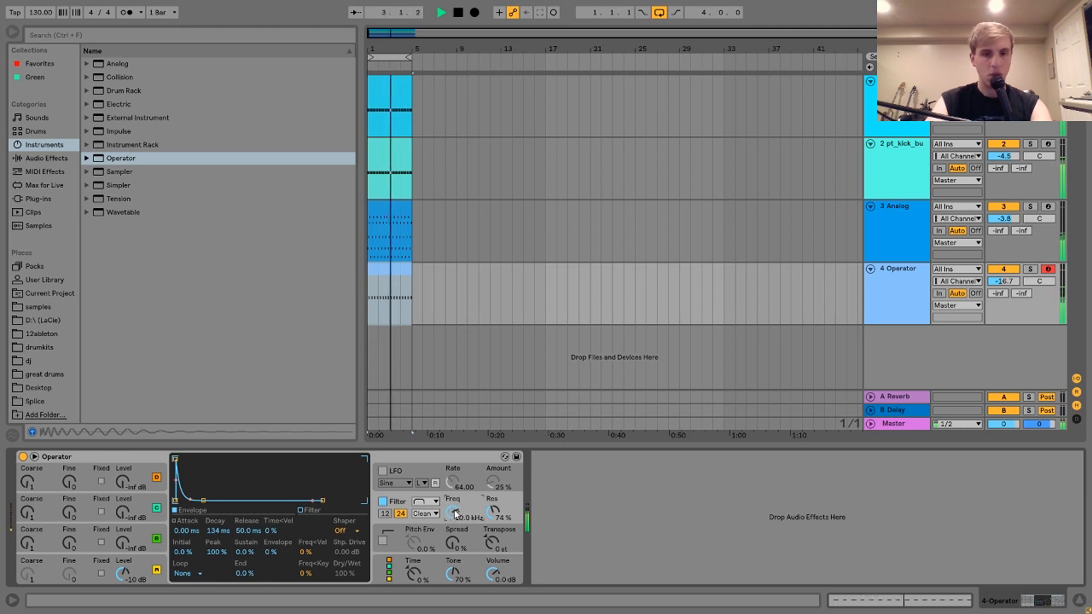
left_click(147, 563)
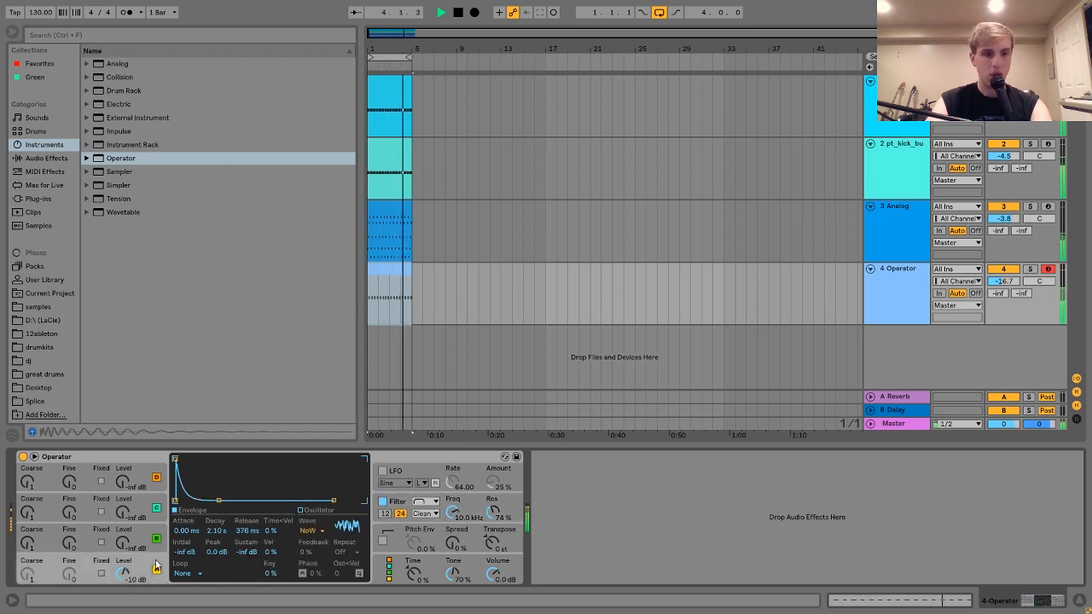
mouse_move(218, 530)
left_mouse_down()
mouse_move(198, 520)
mouse_move(216, 537)
left_mouse_up()
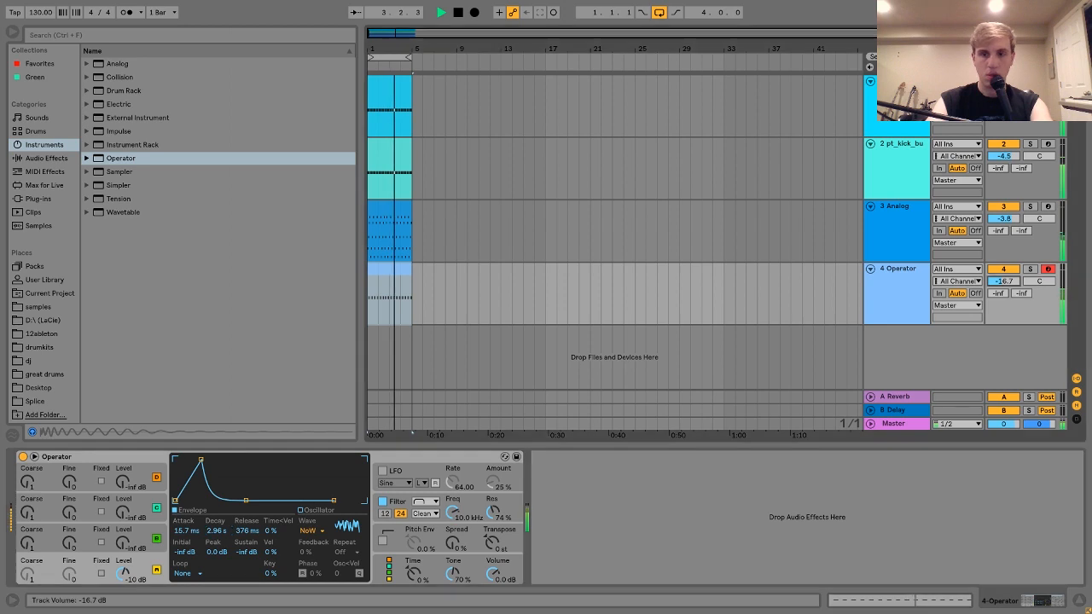
left_click_drag(447, 512, 447, 517)
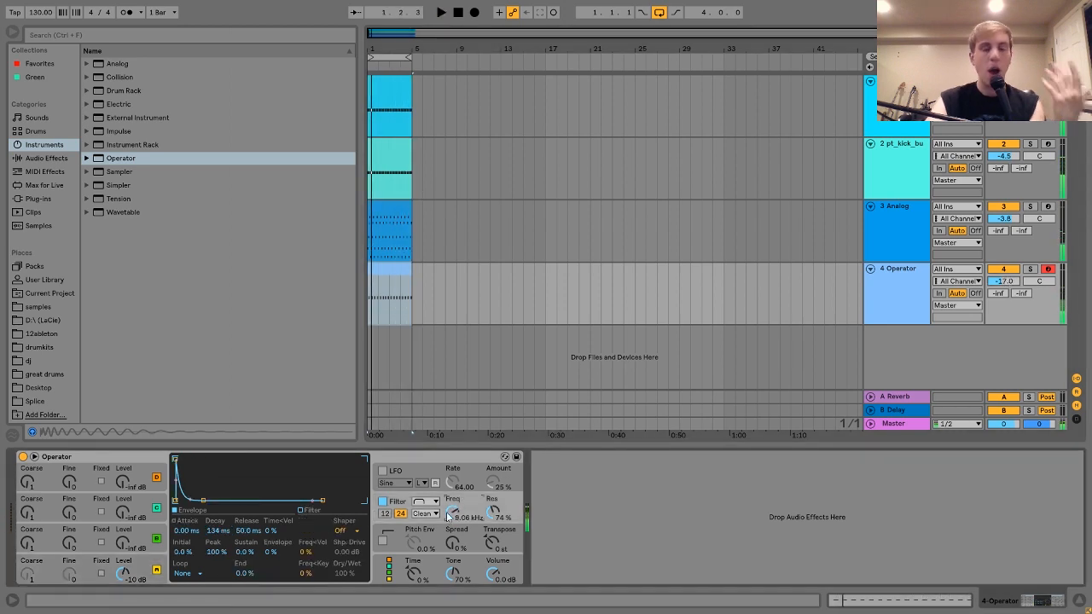
key("space")
Step: Add a MIDI track with Operator, using the white noise wave with -inf dB sustain and a decay of 206 ms
key("ctrl+shift+t")
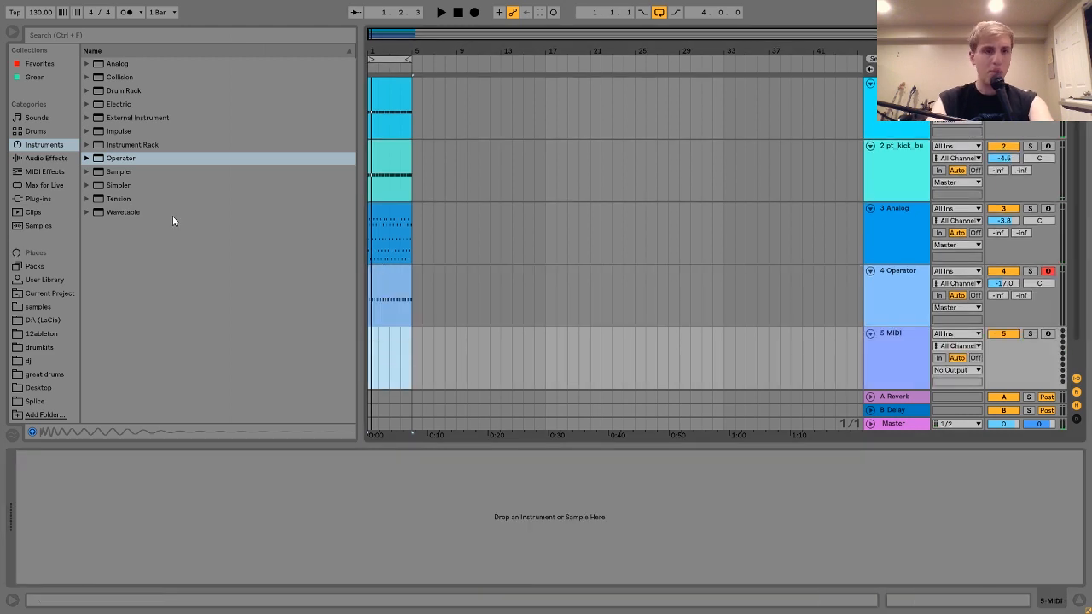
double_click(123, 159)
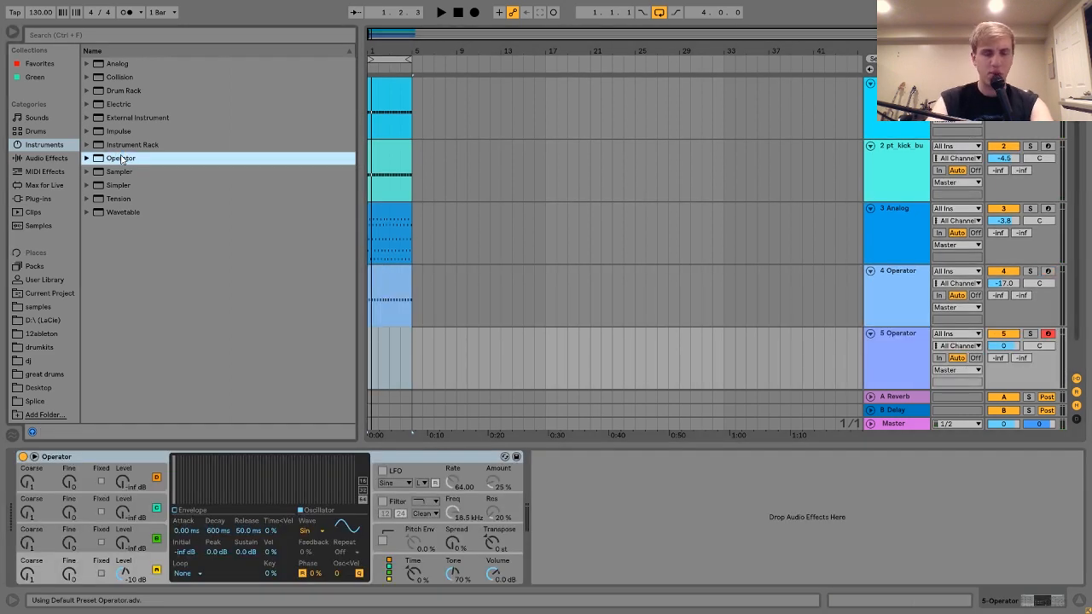
left_click_drag(254, 552, 254, 589)
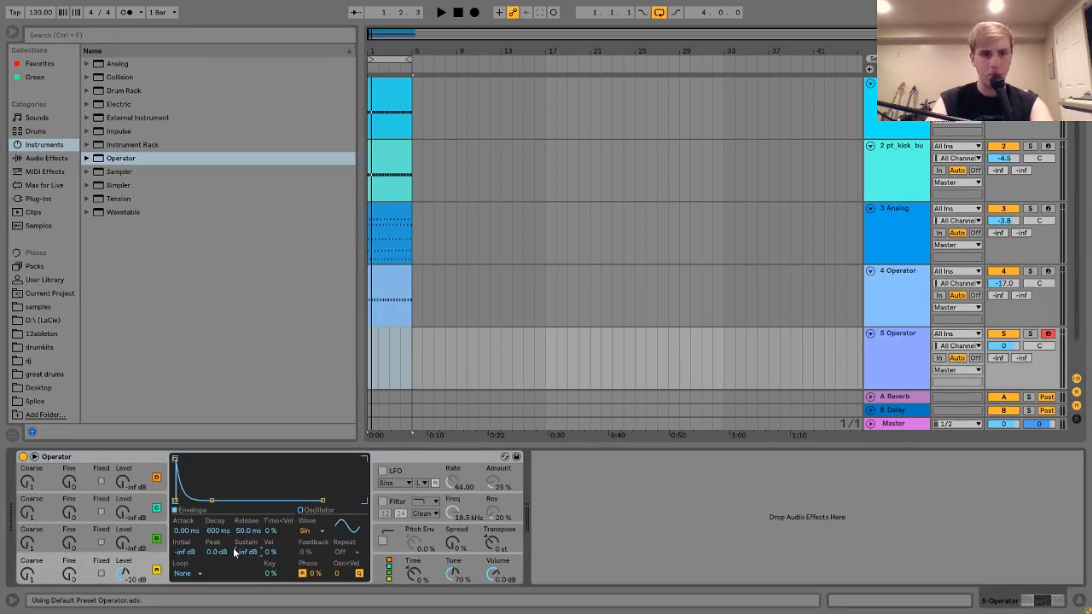
left_click_drag(218, 530, 218, 562)
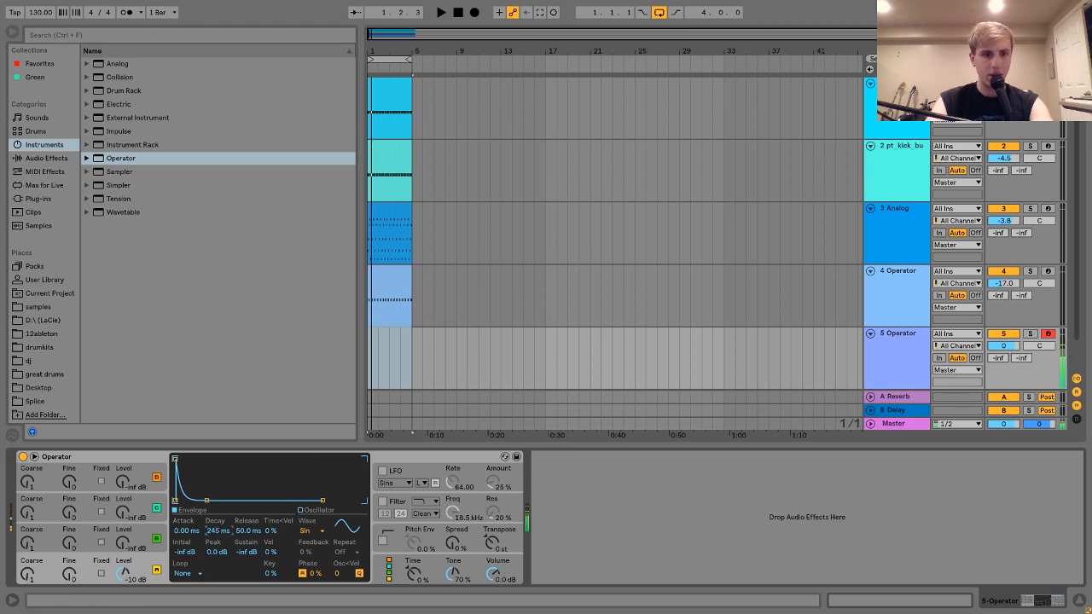
left_click(315, 530)
left_click(324, 513)
mouse_move(229, 536)
left_mouse_down()
mouse_move(227, 516)
mouse_move(224, 534)
left_mouse_up()
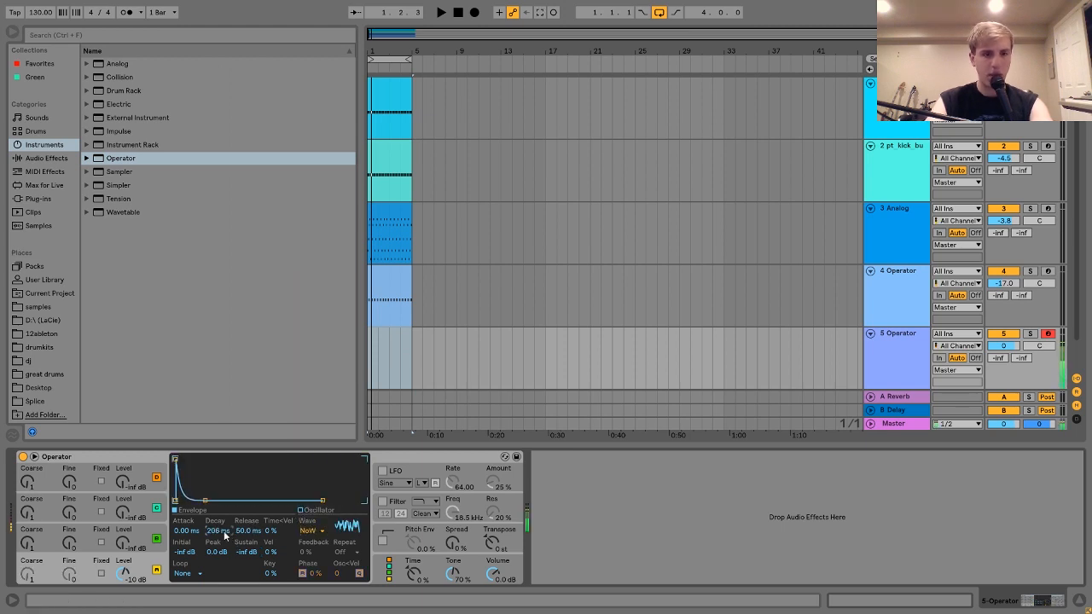
Step: Enable the new Operator's filter at 10.0 kHz with 76% resonance and lower the track's volume to -5.4 dB
left_click(383, 504)
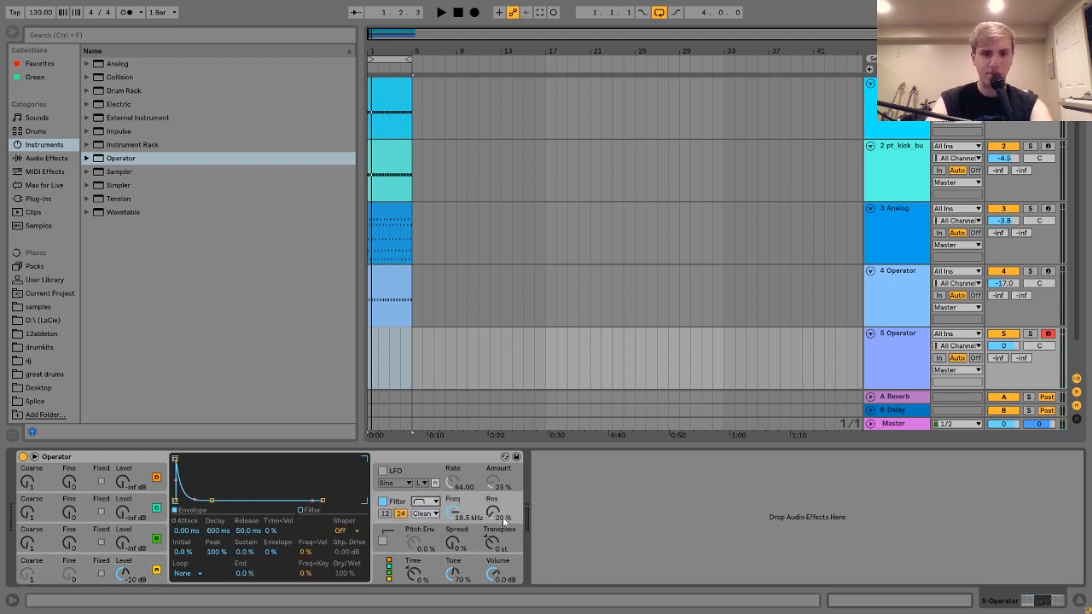
left_click_drag(504, 523, 453, 501)
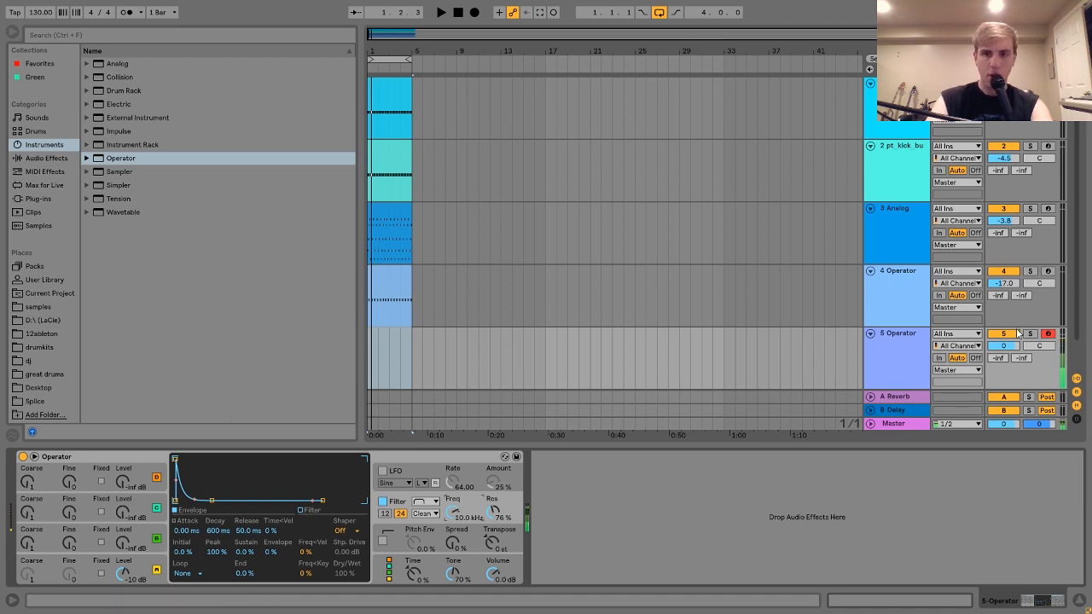
left_click_drag(1004, 345, 1004, 368)
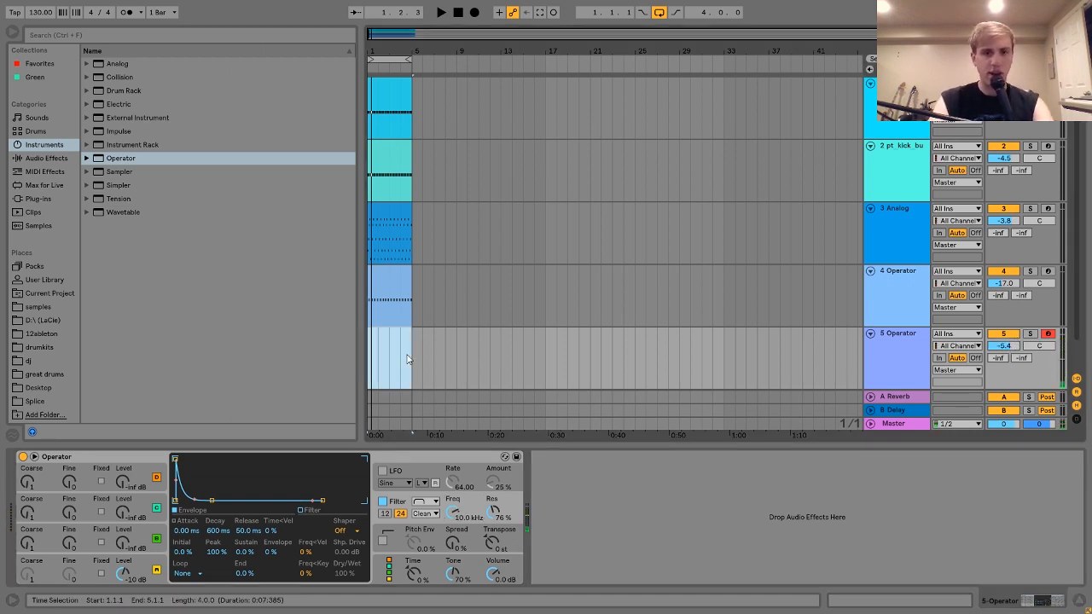
Step: Insert a four-bar MIDI clip on the 5 Operator track and add C3 sixteenths from 1.1.1, skipping each beat's third sixteenth
double_click(406, 354)
double_click(208, 292)
key("ctrl+d")
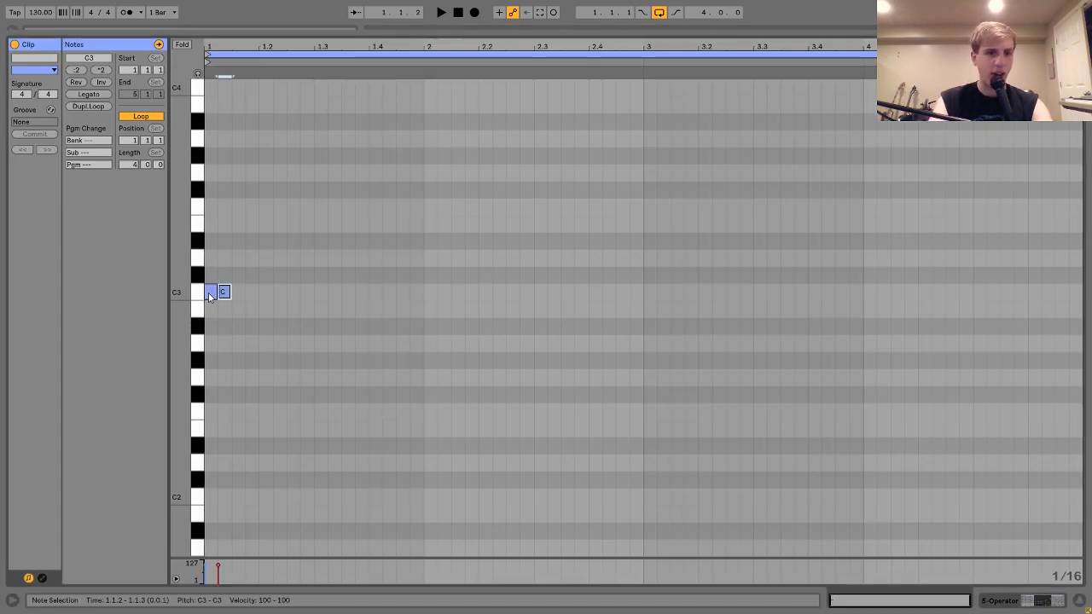
key("ctrl+d")
key("Right")
key("ctrl+d")
key("Right")
key("Left")
key("ctrl+d")
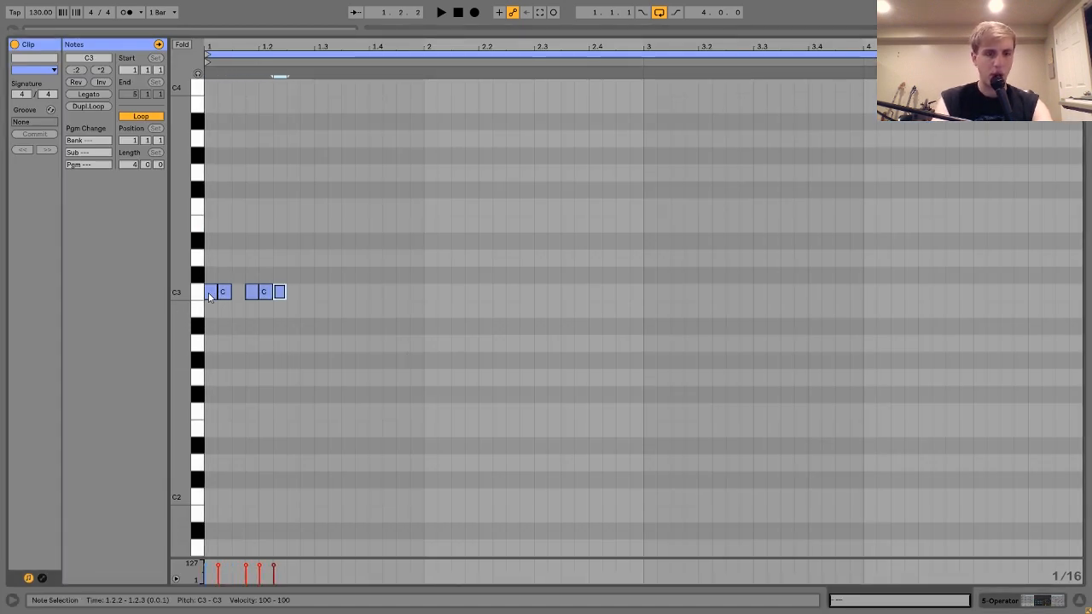
key("ctrl+d")
key("Right")
Step: Duplicate the whole C3 sixteenth-note pattern until it fills all four bars of the clip
key("ctrl+a")
key("ctrl+d")
key("ctrl+a")
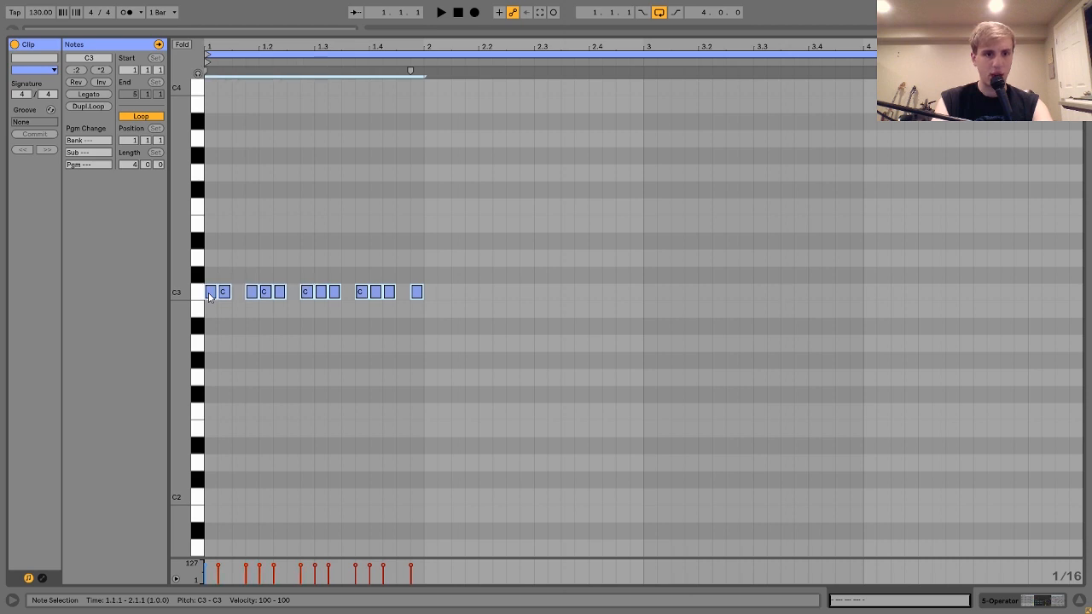
key("ctrl+d")
key("ctrl+a")
key("ctrl+d")
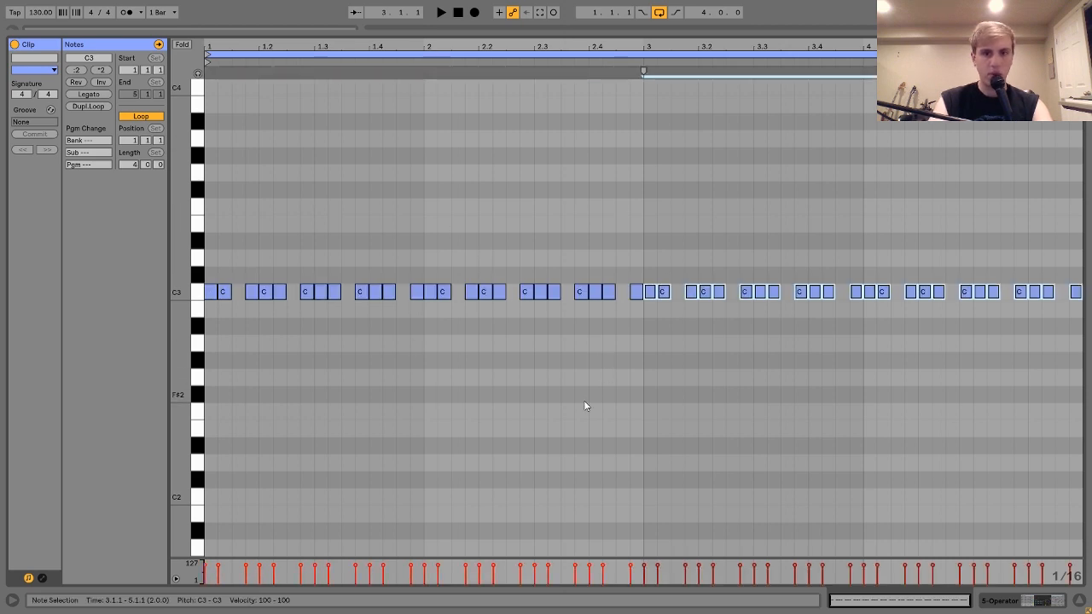
Step: Play the loop and set the 5 Operator track's volume to -16.2 dB and its filter frequency to 9.47 kHz
key("space")
left_click(1006, 601)
key("space")
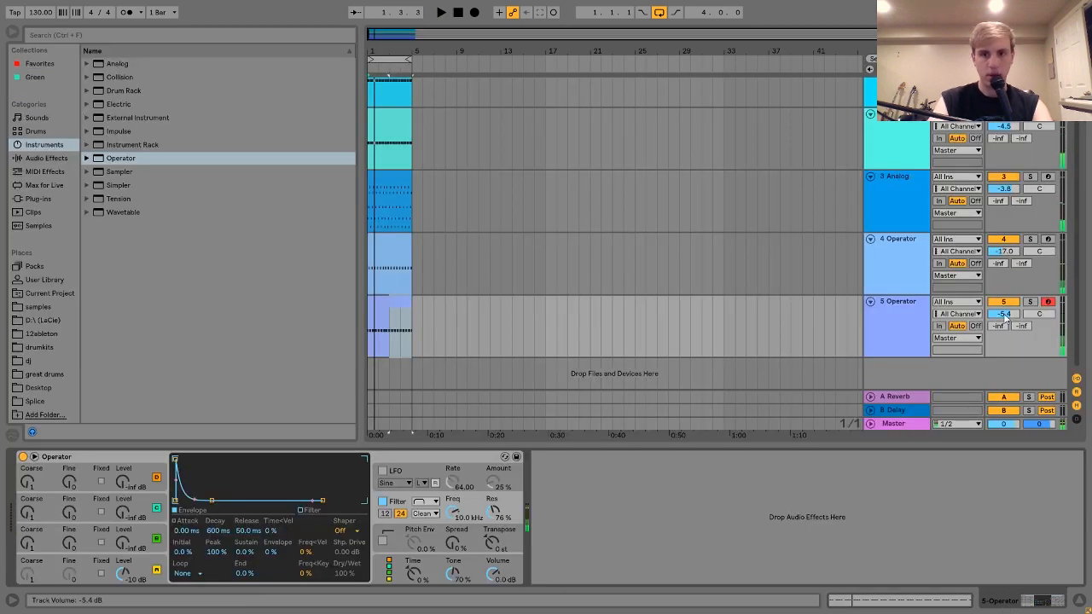
left_click_drag(1004, 316, 1004, 345)
key("space")
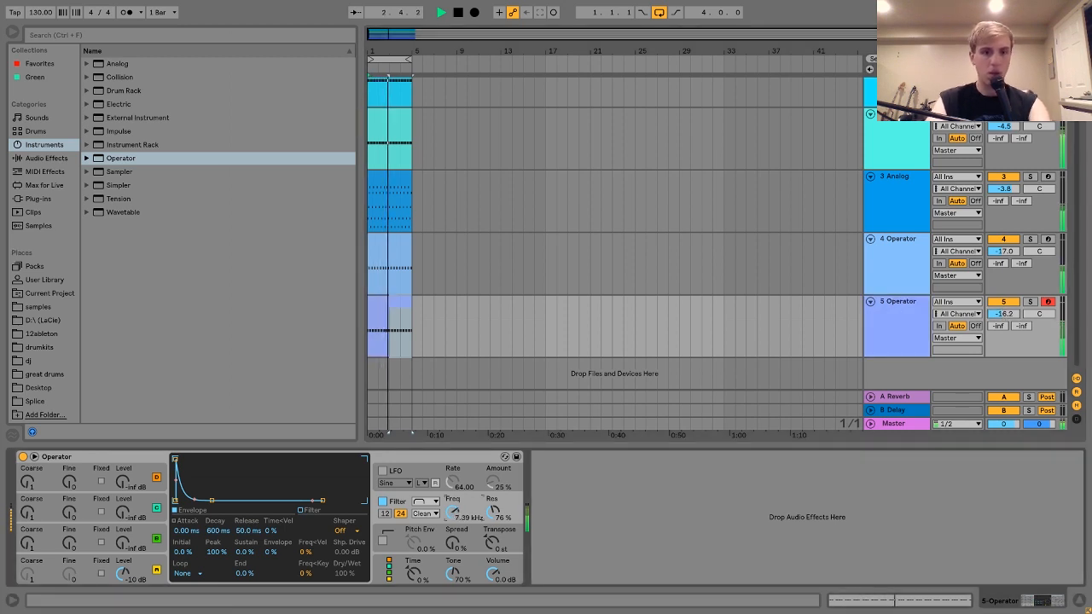
left_click_drag(453, 513, 453, 509)
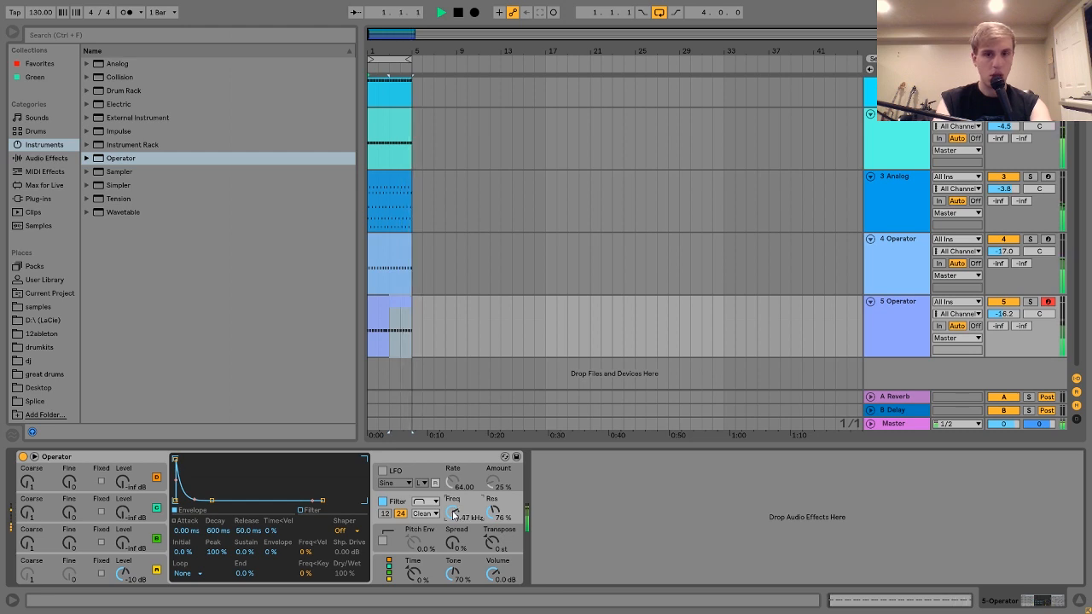
Step: Set the Analog track's volume to -1.5 dB, listen to the mix and stop playback
left_click(903, 278)
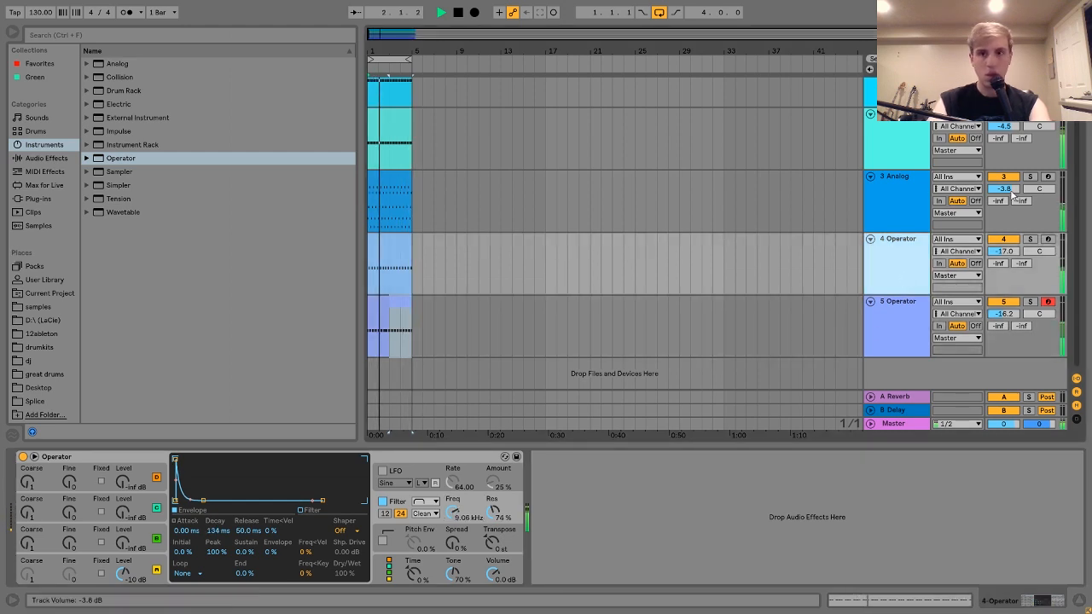
left_click_drag(1010, 194, 1011, 179)
left_click(889, 193)
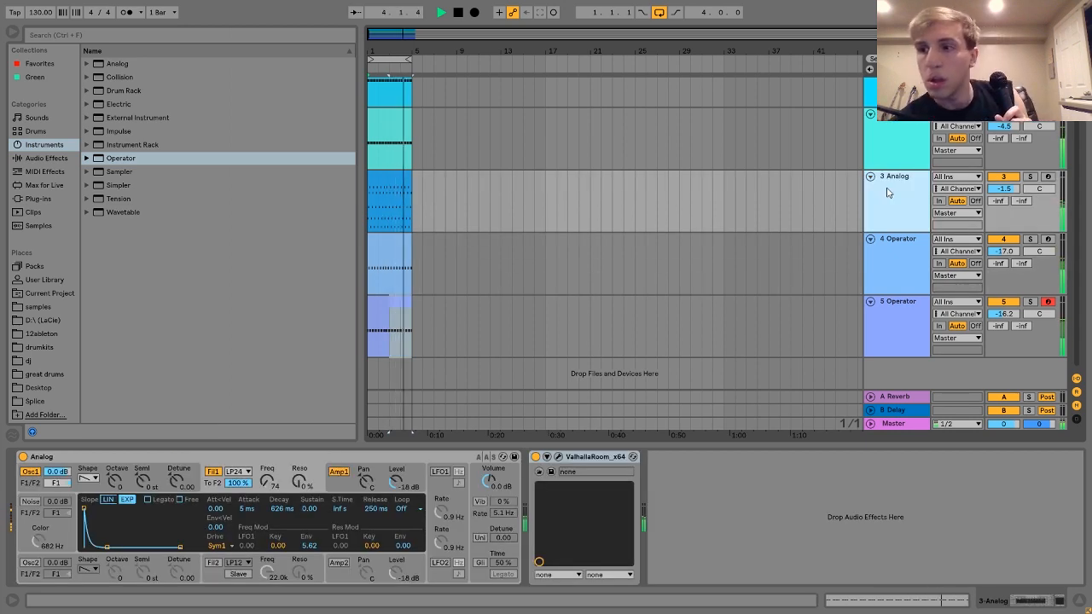
scroll(887, 193, "up", 1)
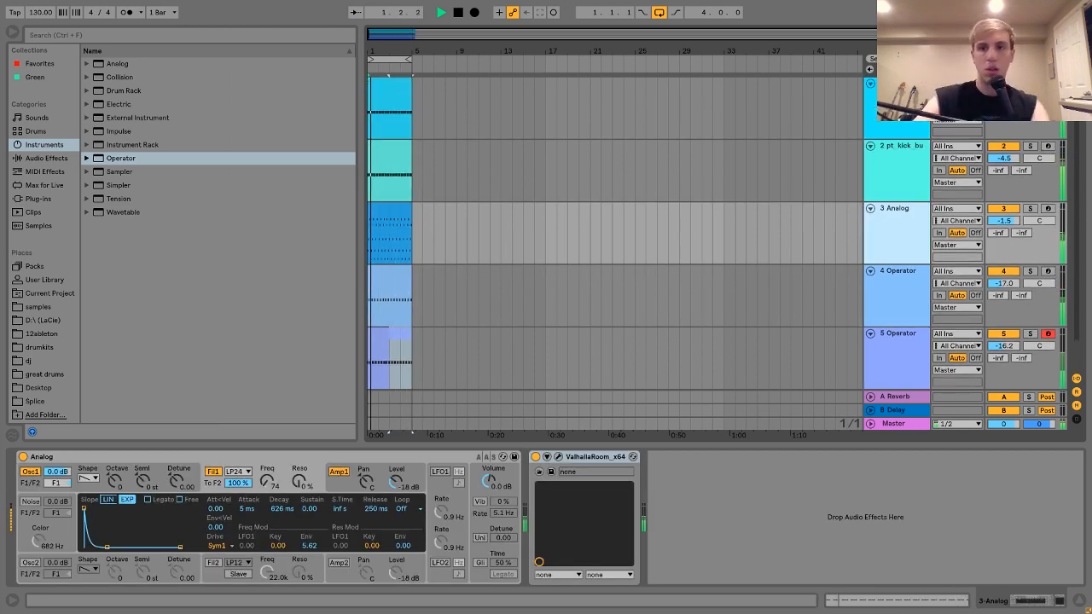
left_click(1003, 96)
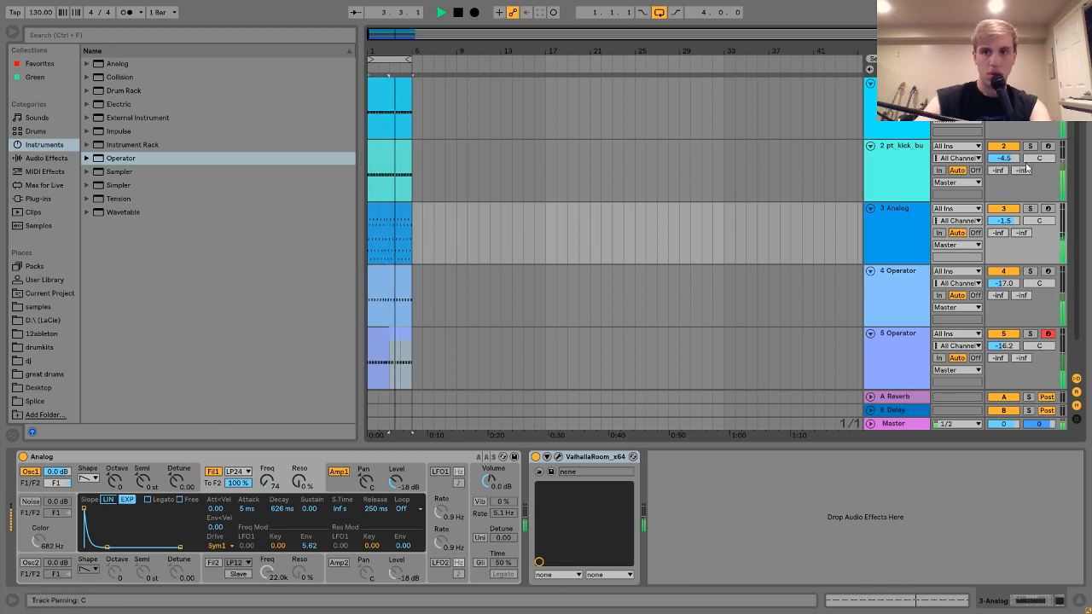
left_click(909, 226)
key("space")
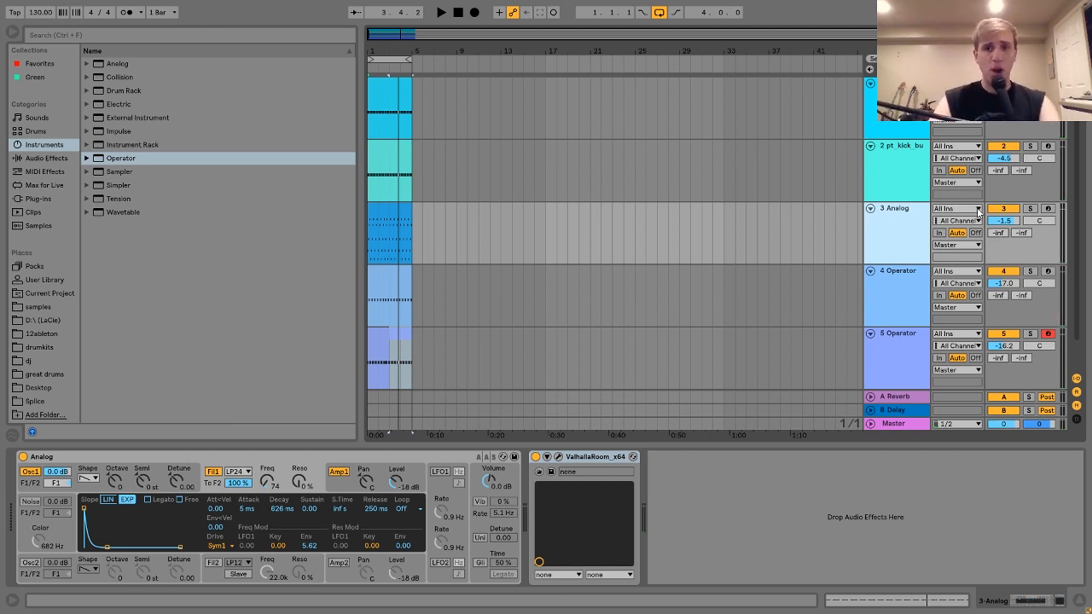
Step: Solo the Analog track and set its filter frequency to 46, resonance to 10% and envelope frequency modulation to 6.55
left_click(1030, 210)
key("space")
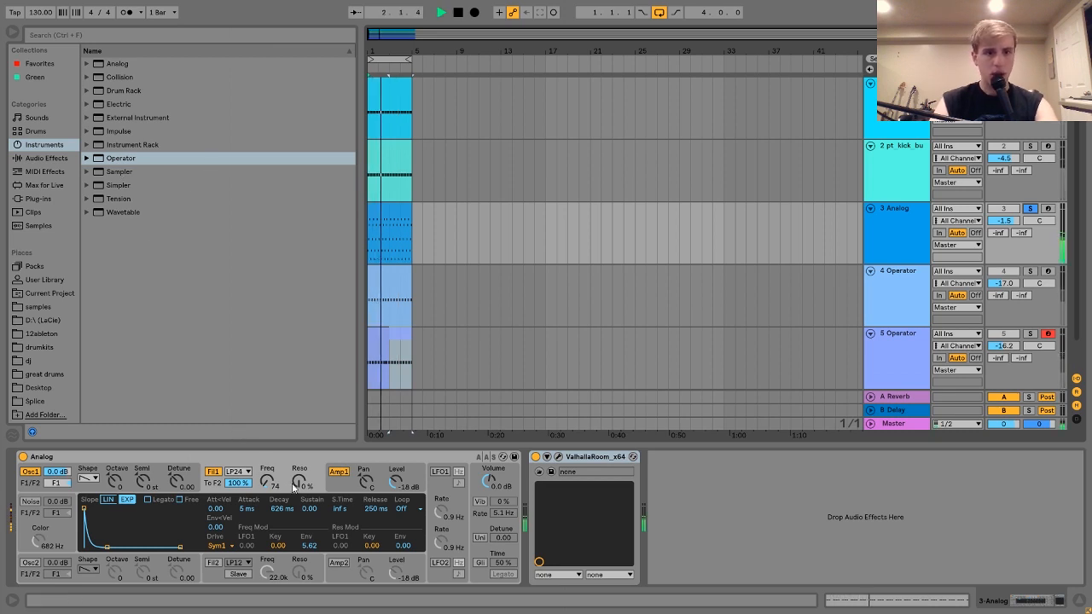
left_click_drag(298, 484, 268, 489)
key("space")
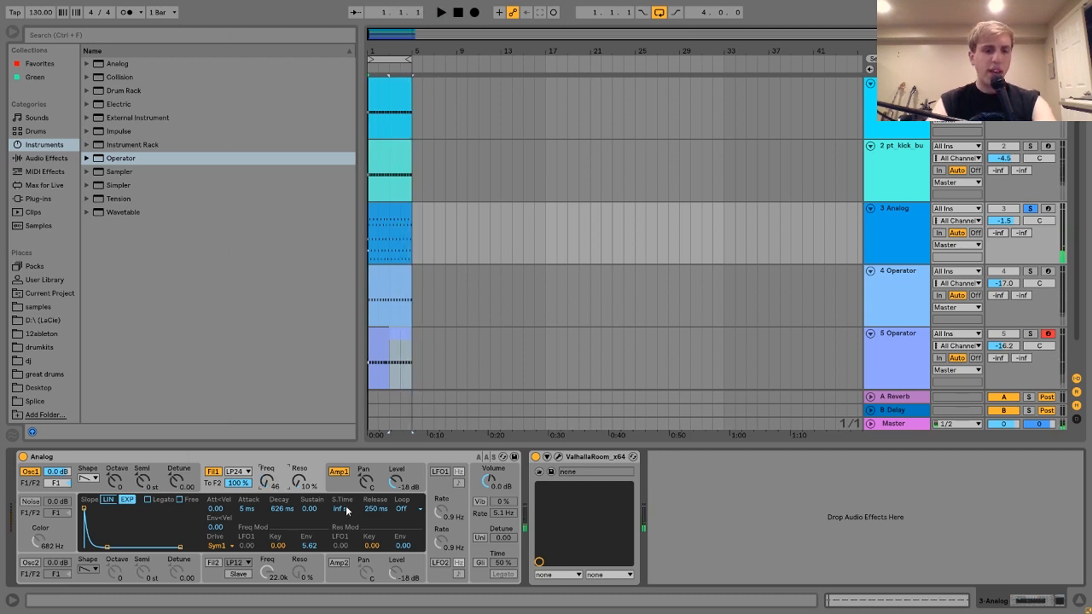
left_click_drag(318, 549, 317, 556)
key("space")
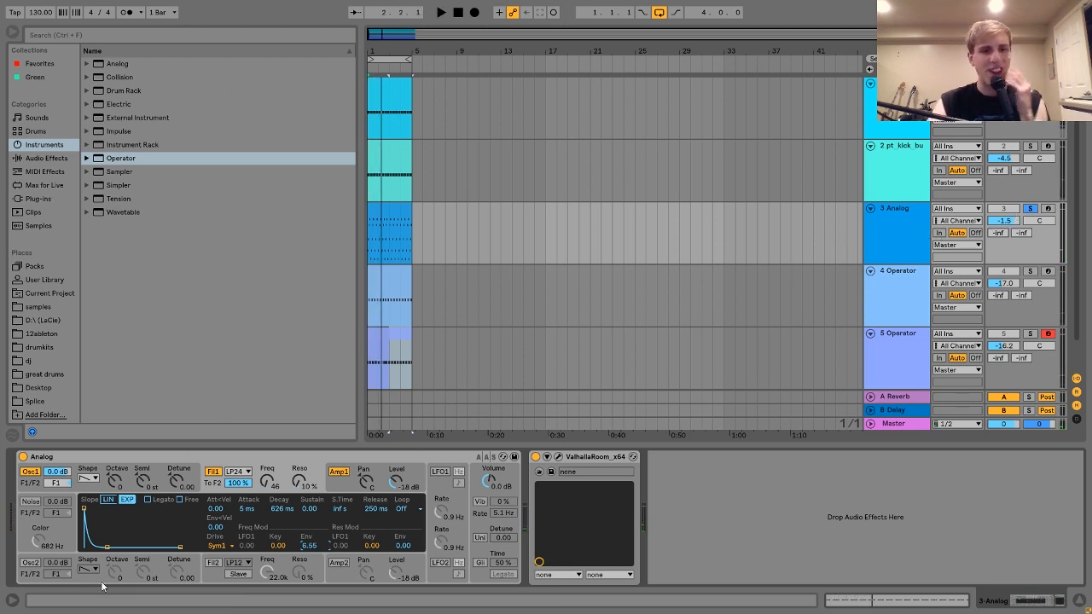
Step: Add a Compressor after ValhallaRoom on the Analog track and sidechain it to the 2-pt kick bumpin track
left_click(47, 158)
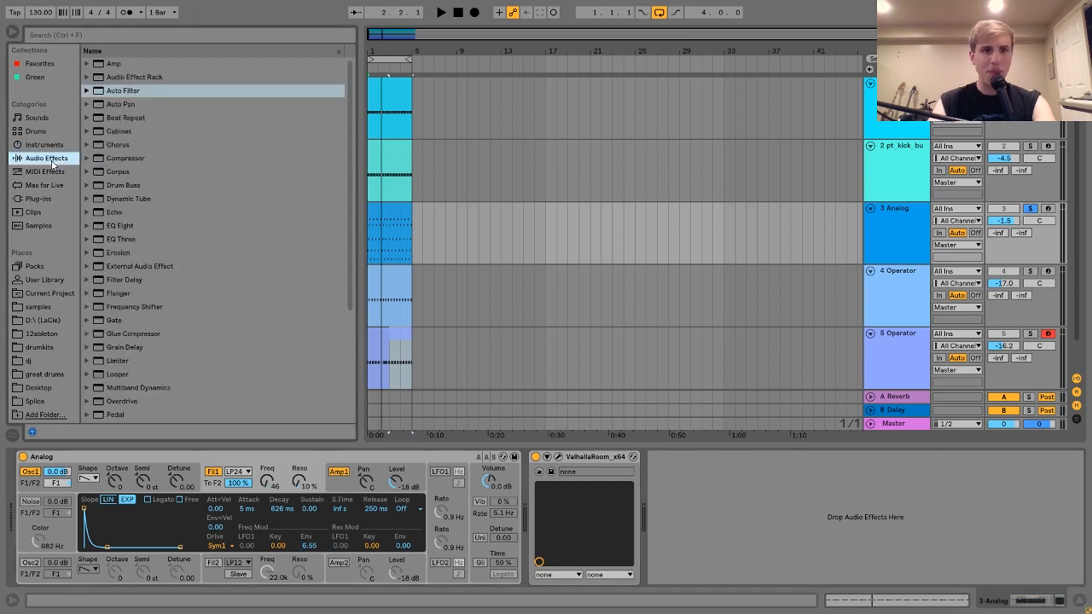
left_click(123, 158)
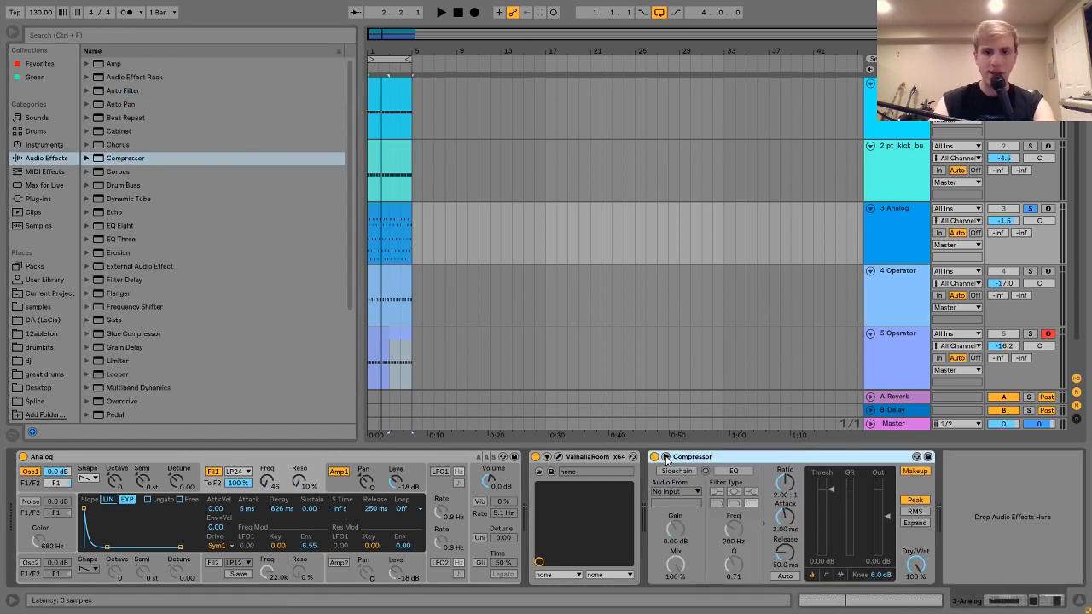
left_click(673, 472)
left_click(677, 493)
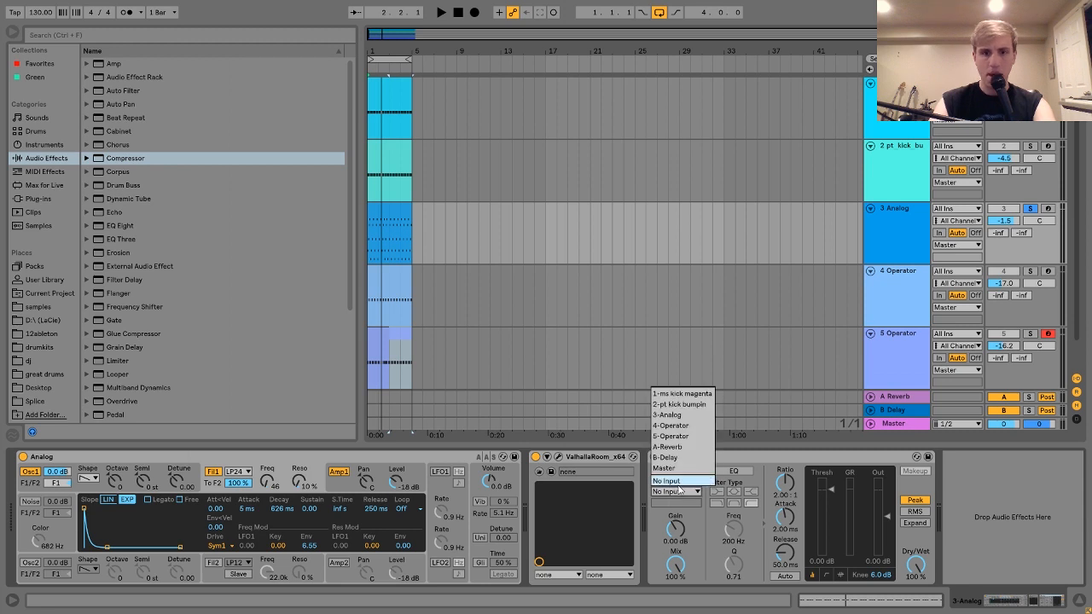
left_click(687, 402)
Step: Unsolo the Analog track during playback and set its Compressor's threshold to -20.7 dB
key("space")
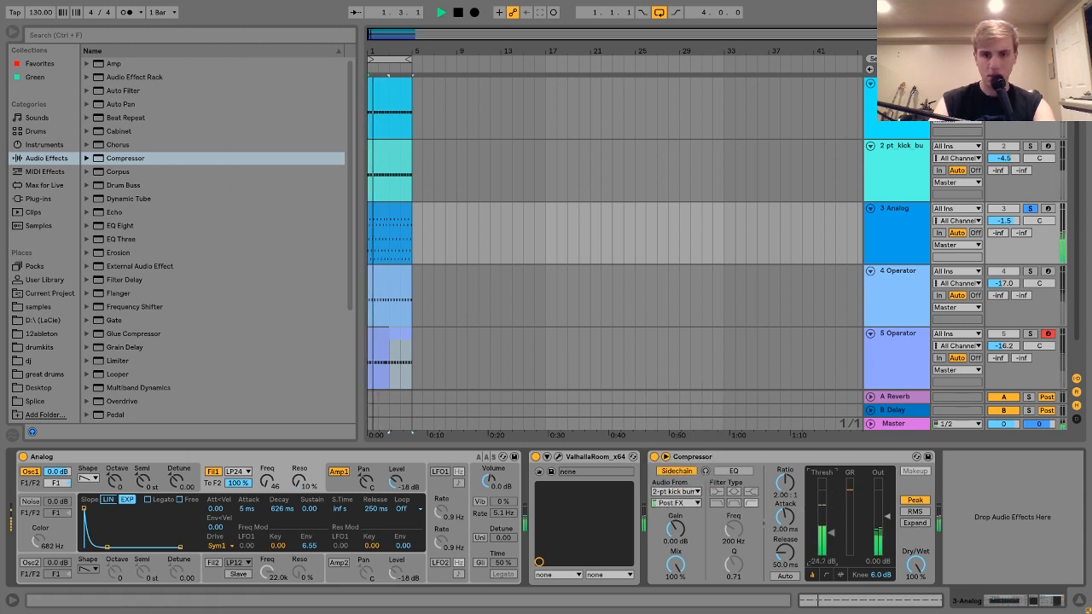
left_click(1031, 209)
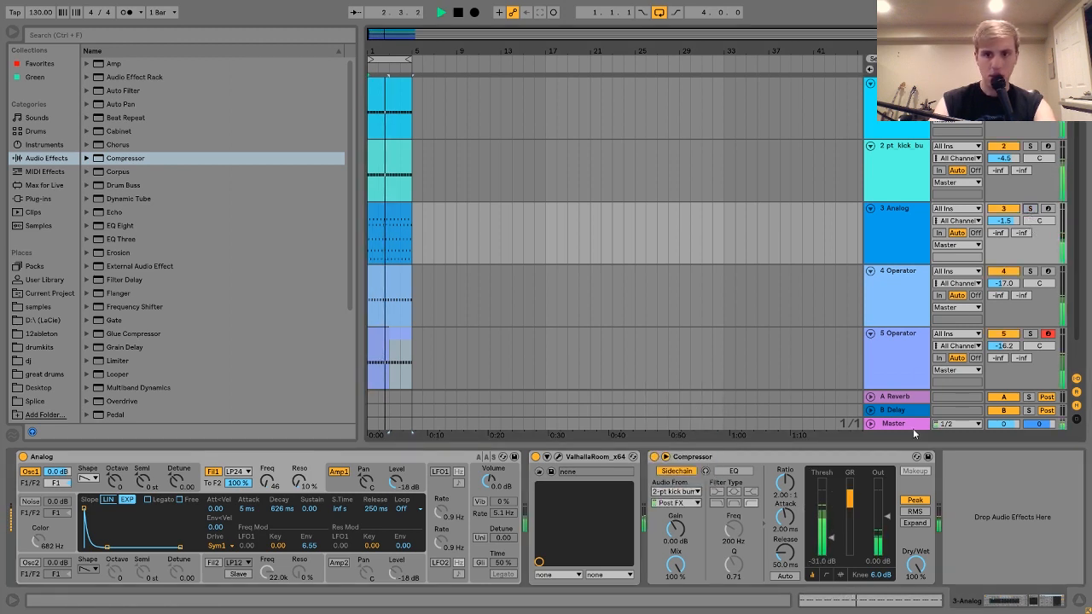
left_click_drag(831, 543, 832, 533)
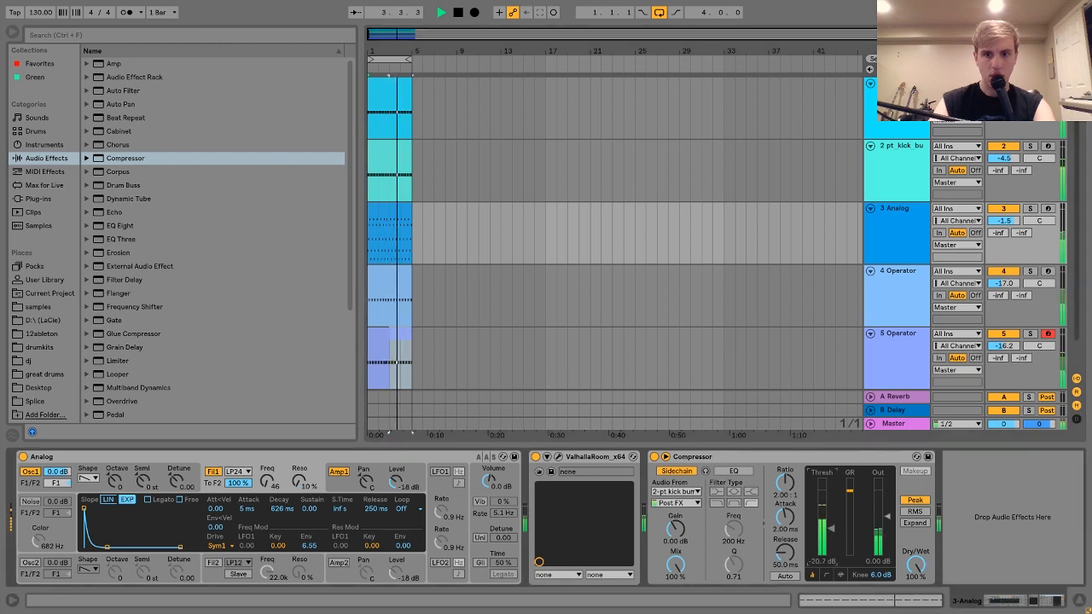
Step: Fold both Operator tracks in the arrangement and audition the loop
left_click(870, 270)
left_click(897, 285)
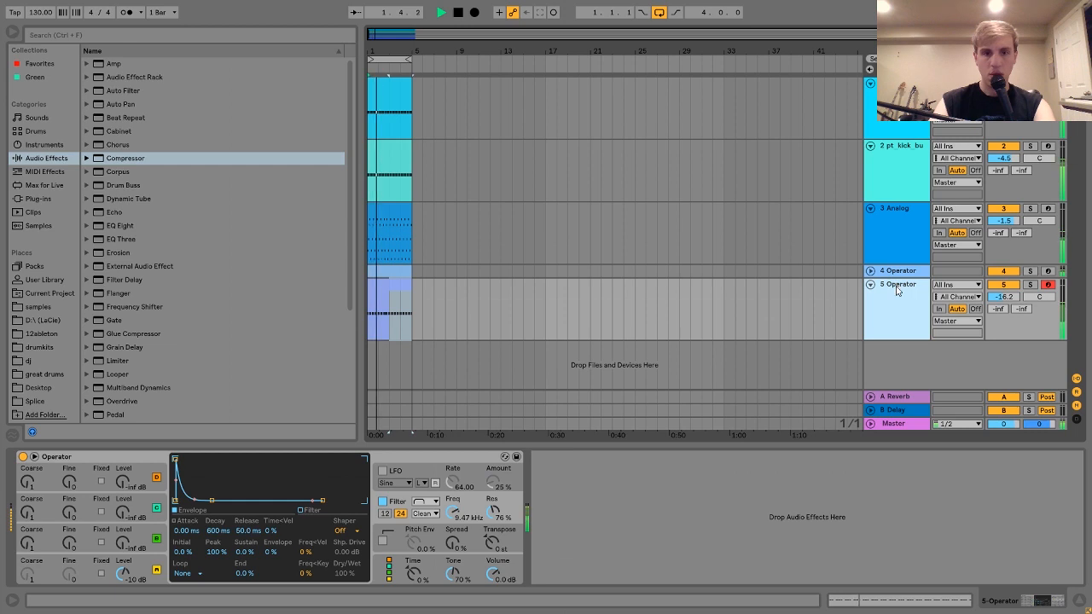
key("space")
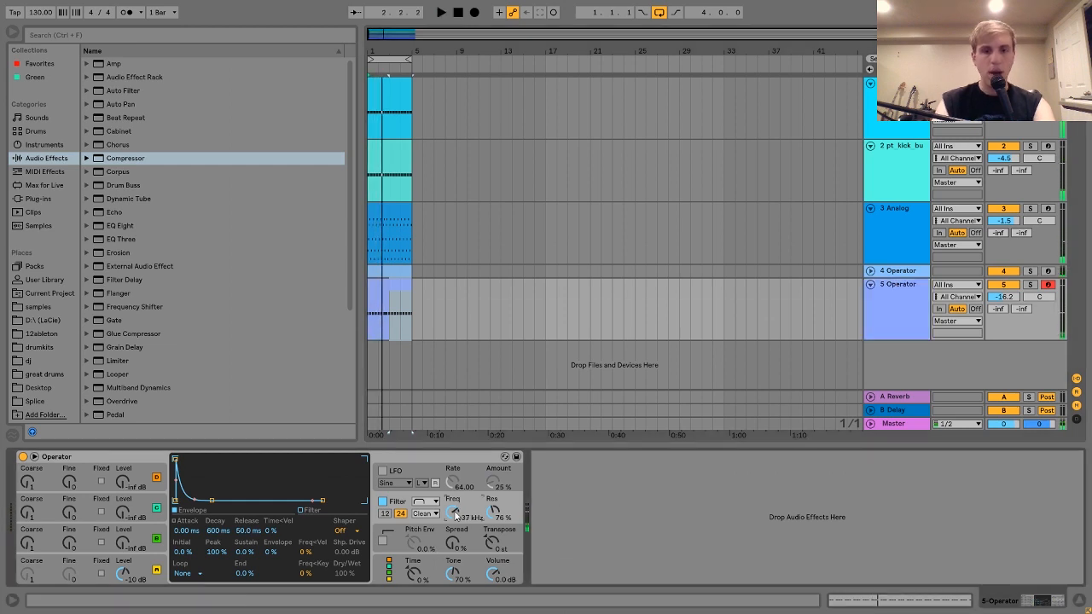
left_click(928, 271)
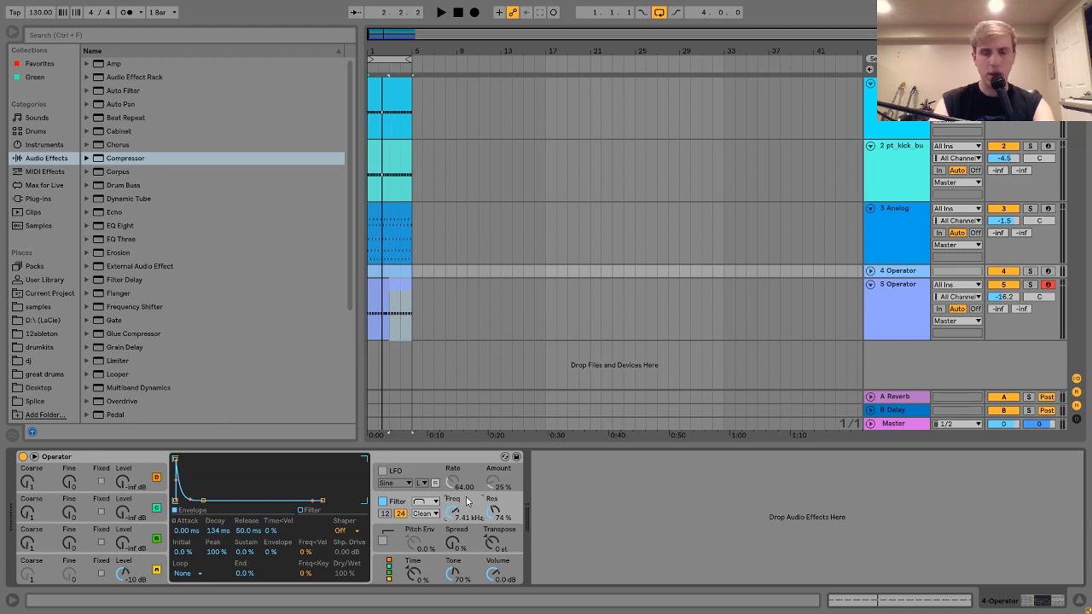
key("space")
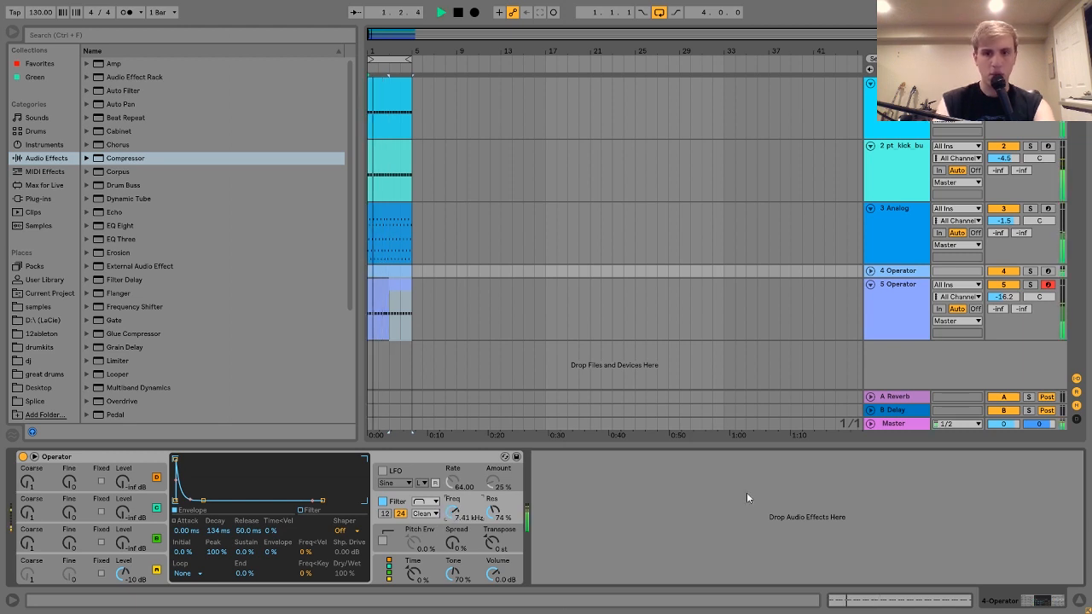
left_click(870, 284)
key("space")
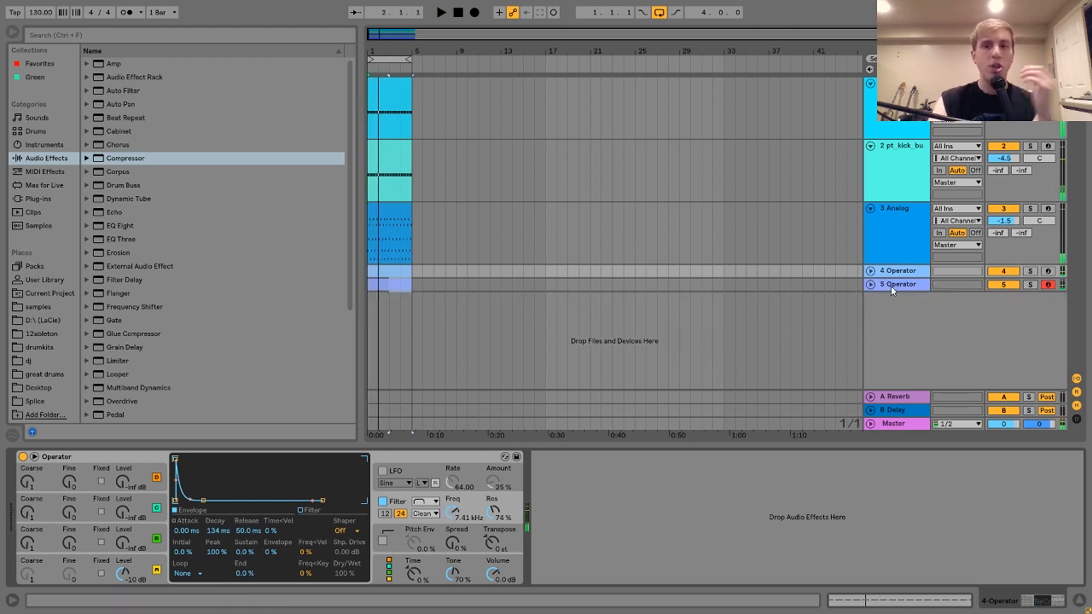
Step: Set the filter frequency of the last Operator track to 7.01 kHz and listen to the loop
left_click(892, 285)
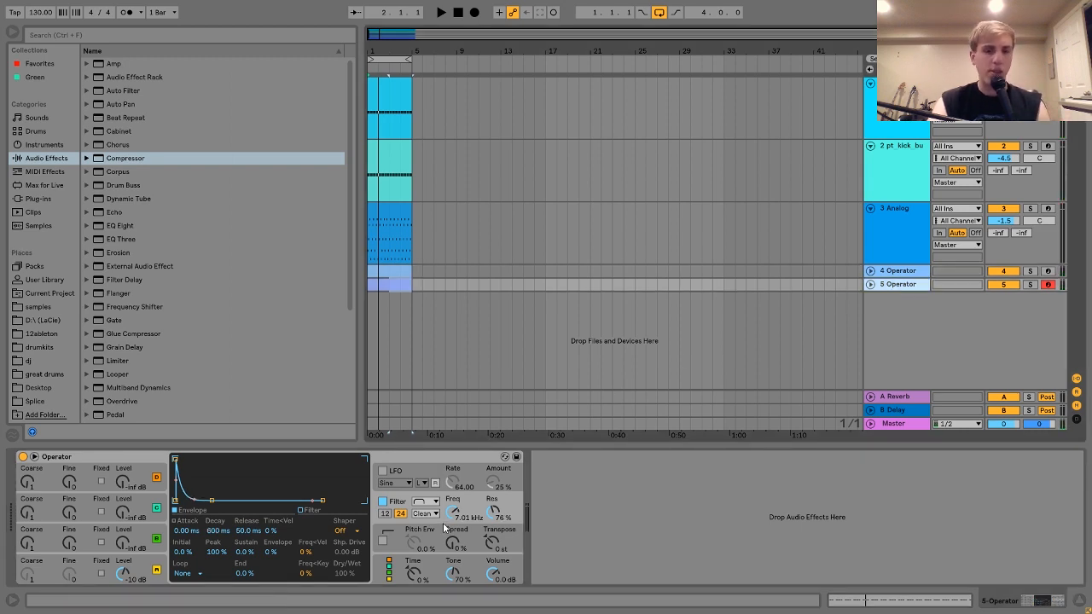
left_click_drag(449, 515, 449, 525)
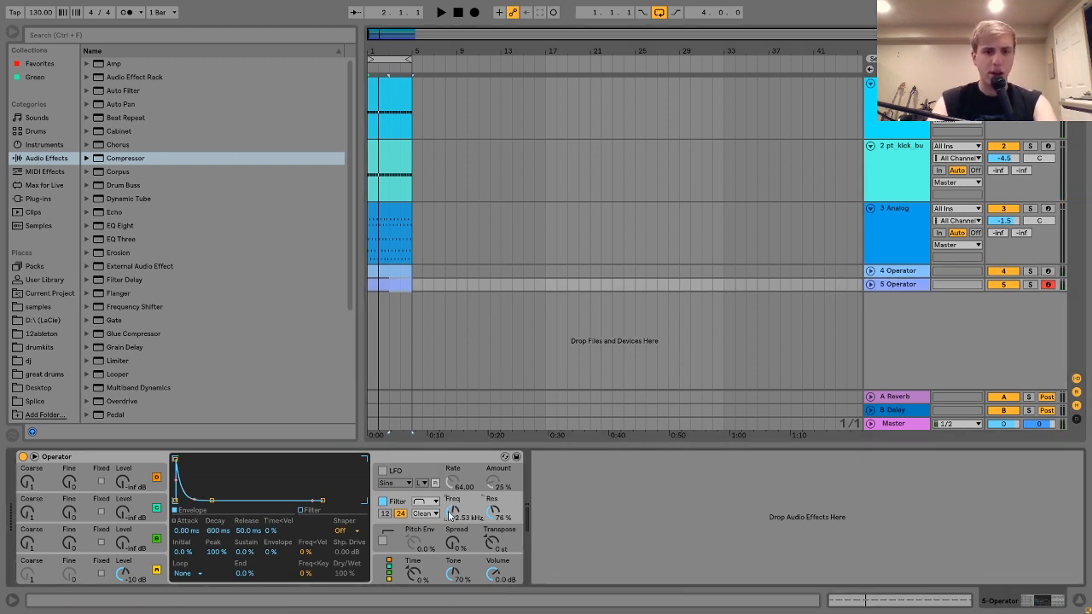
key("space")
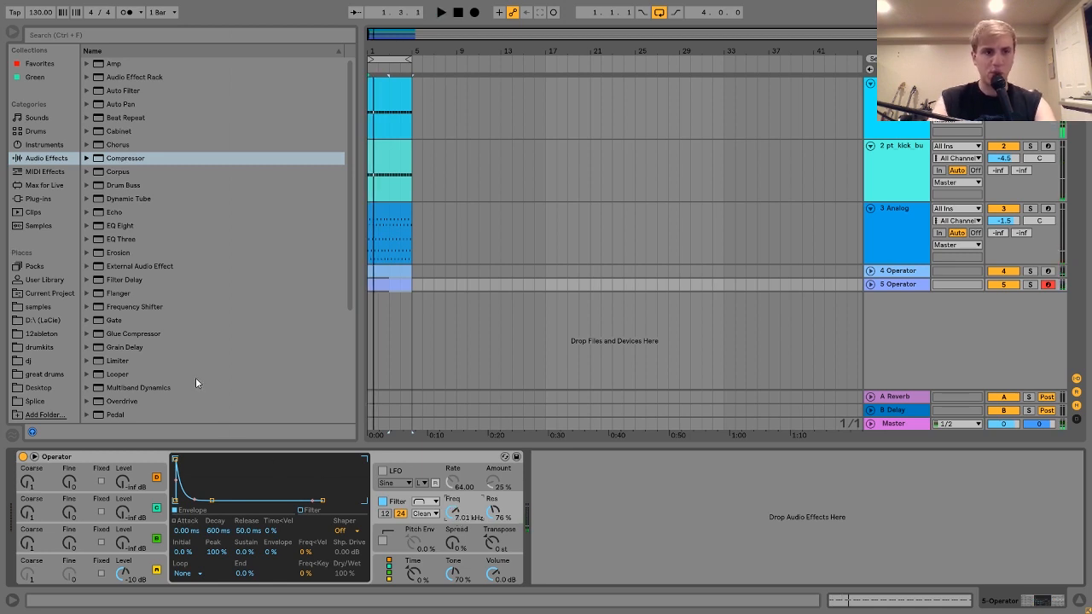
Step: Play the loop, set the Analog track's Compressor threshold to -25.5 dB and stop playback
key("space")
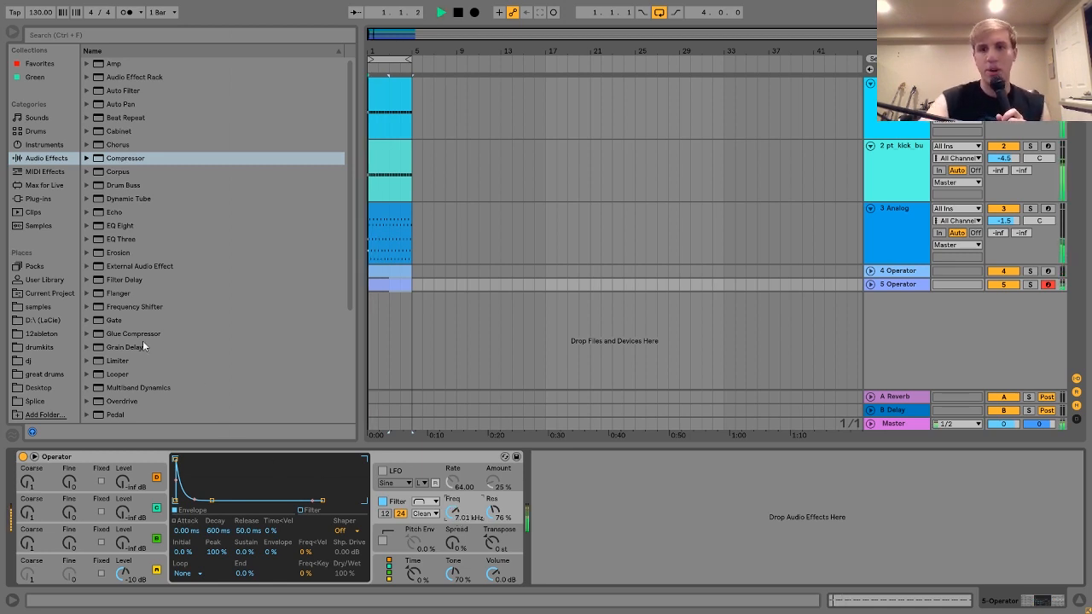
left_click(897, 227)
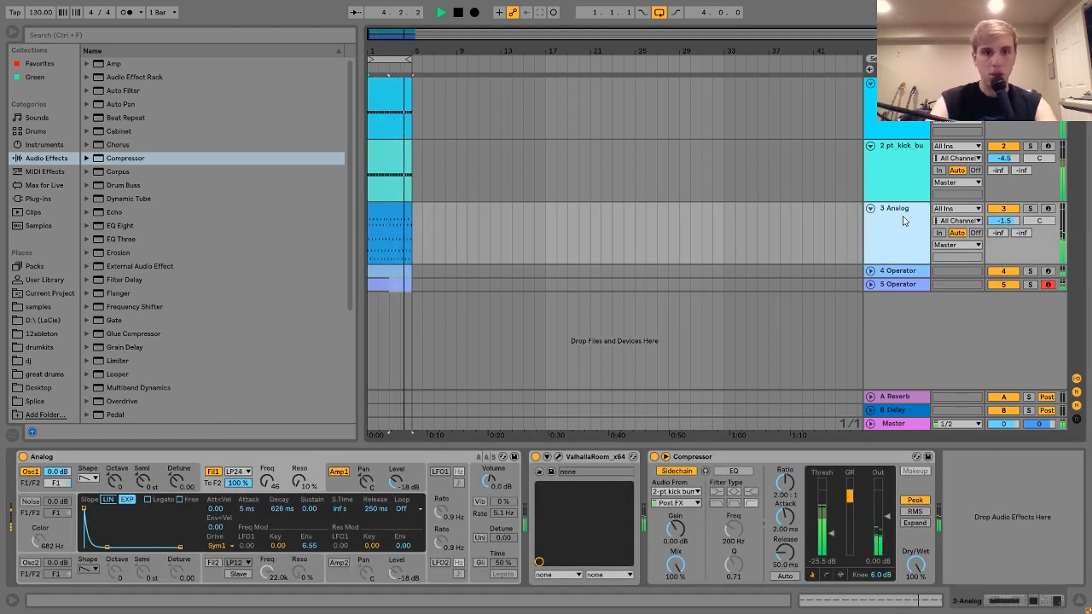
key("space")
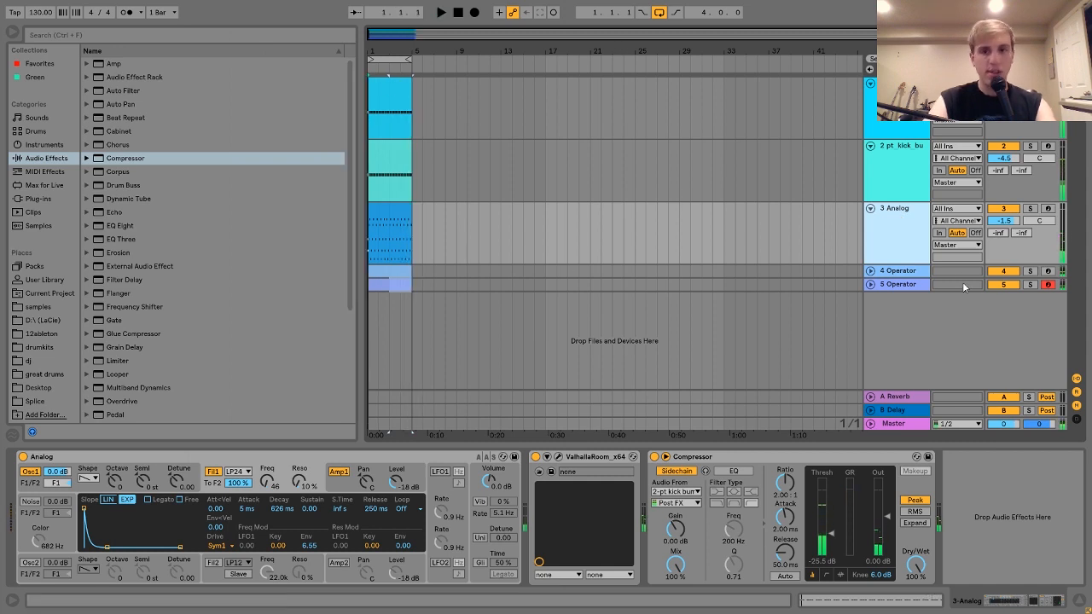
Step: Insert a MIDI track below the Analog track and load Serum_x64 from the Xfer x64 plug-ins onto it
key("ctrl+shift+t")
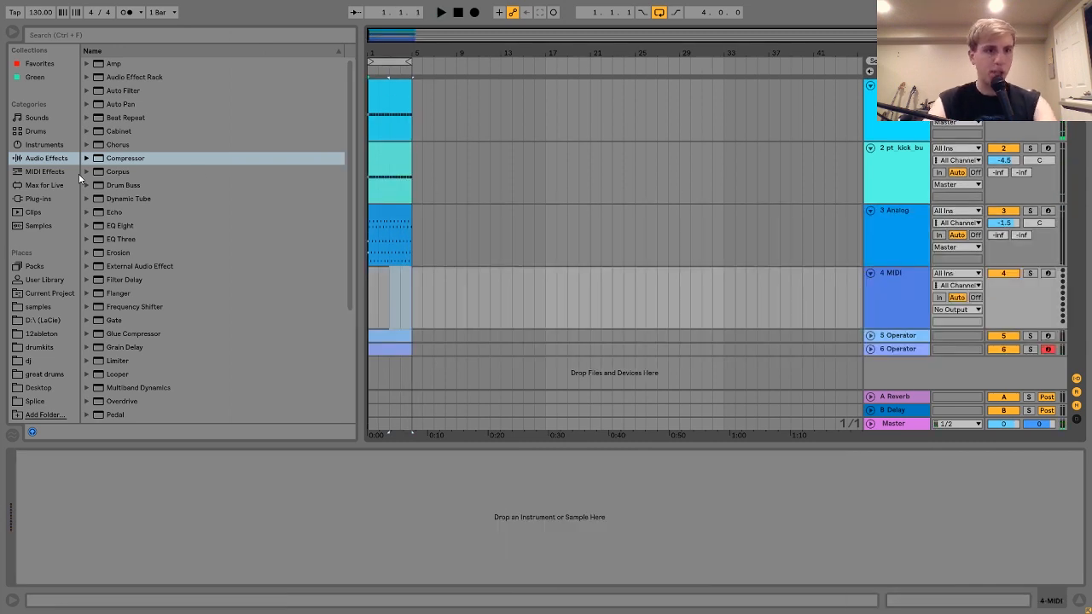
left_click(43, 199)
scroll(144, 226, "up", 8)
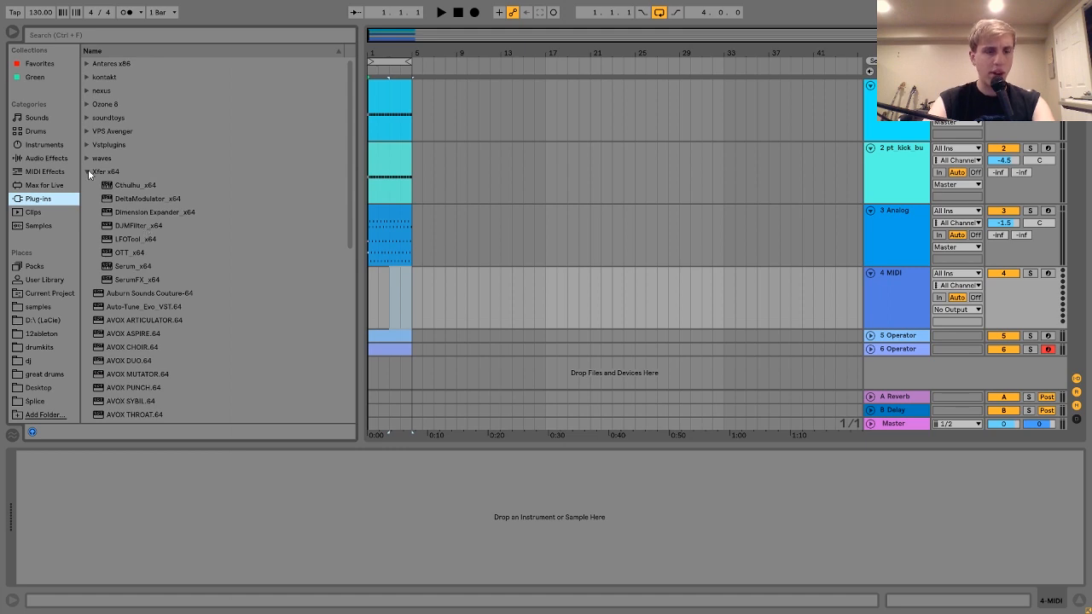
left_click(136, 266)
left_click_drag(391, 298, 392, 299)
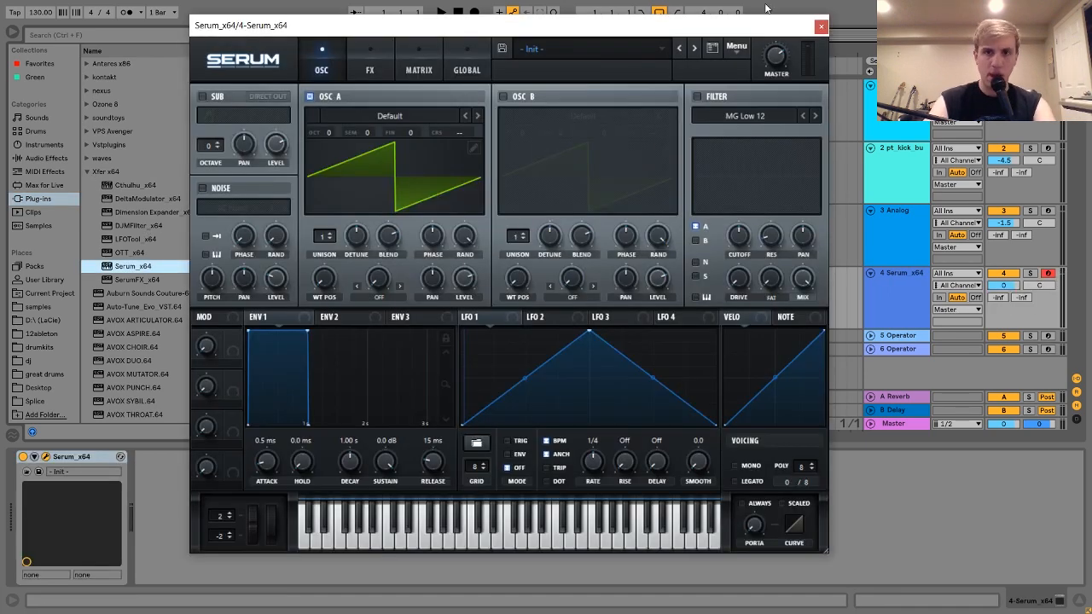
left_click(819, 28)
Step: Check the first note of the Analog clip and create an empty four-bar MIDI clip on the Serum track
double_click(383, 213)
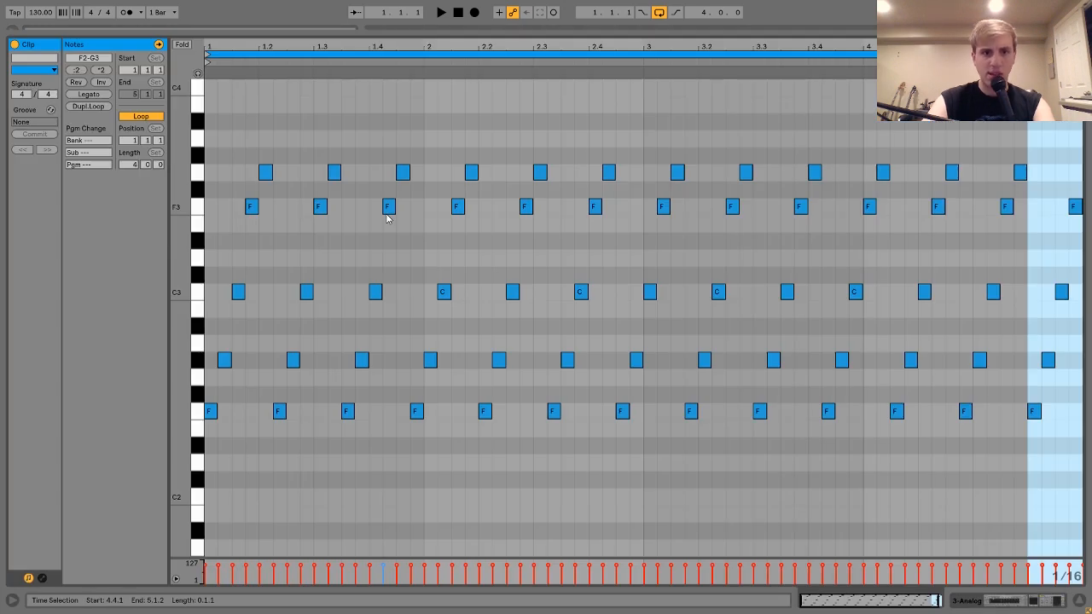
left_click(209, 411)
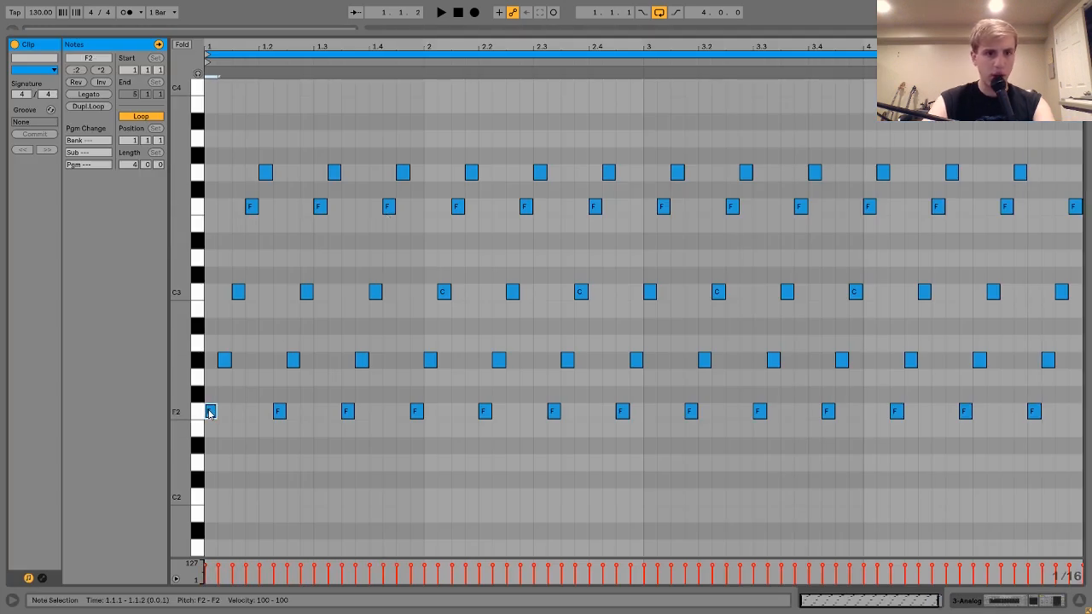
left_click(985, 603)
left_click_drag(414, 284, 354, 285)
key("ctrl+shift+m")
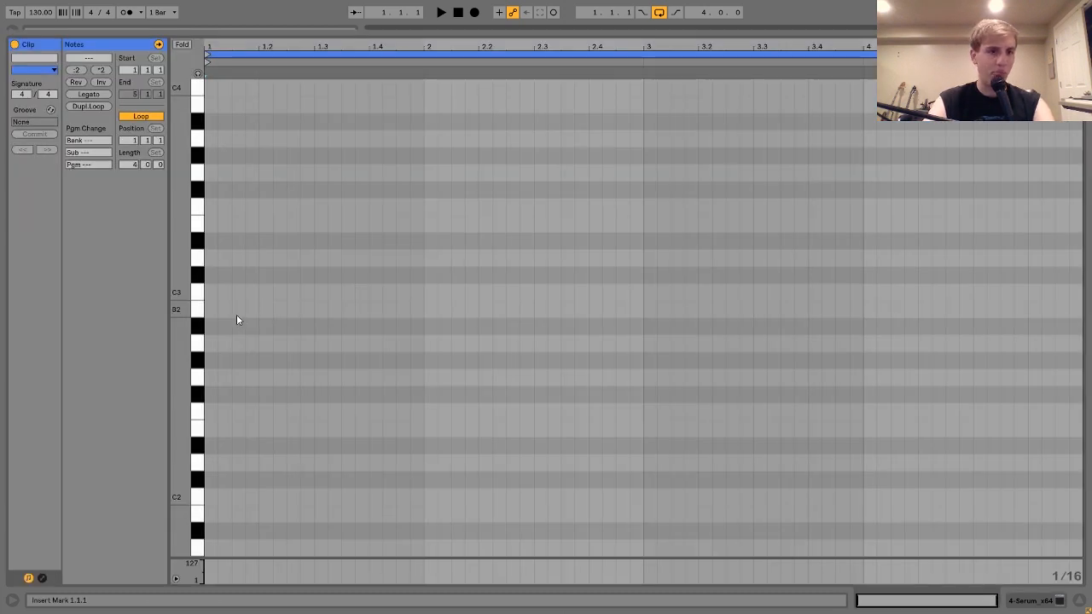
Step: Add a one-beat note at the start of the Serum clip, transpose it down to F0 and audition it
double_click(210, 412)
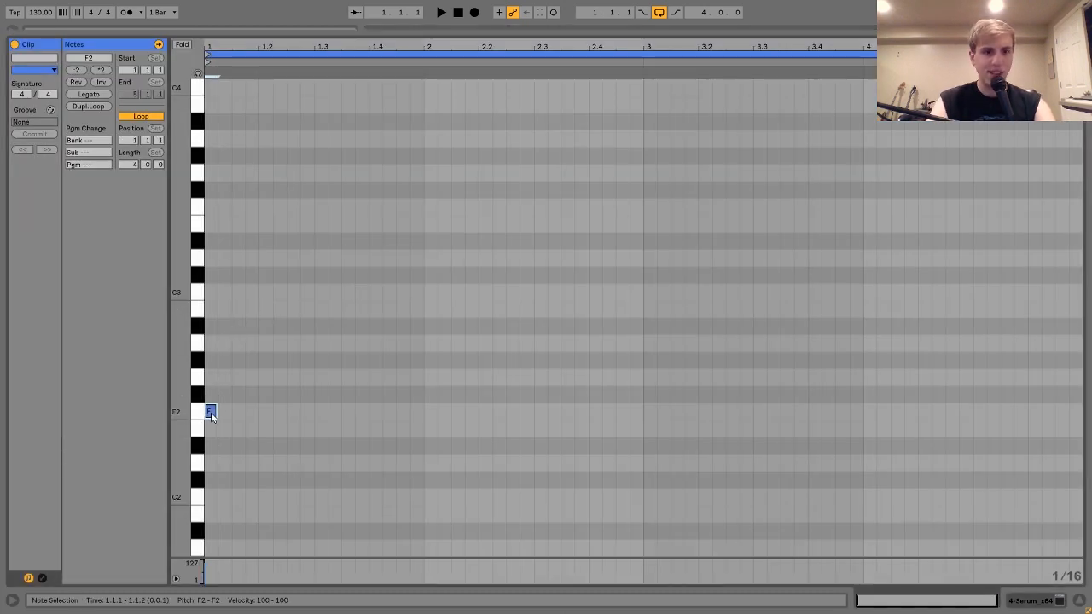
key("shift+Down")
key("shift+Down")
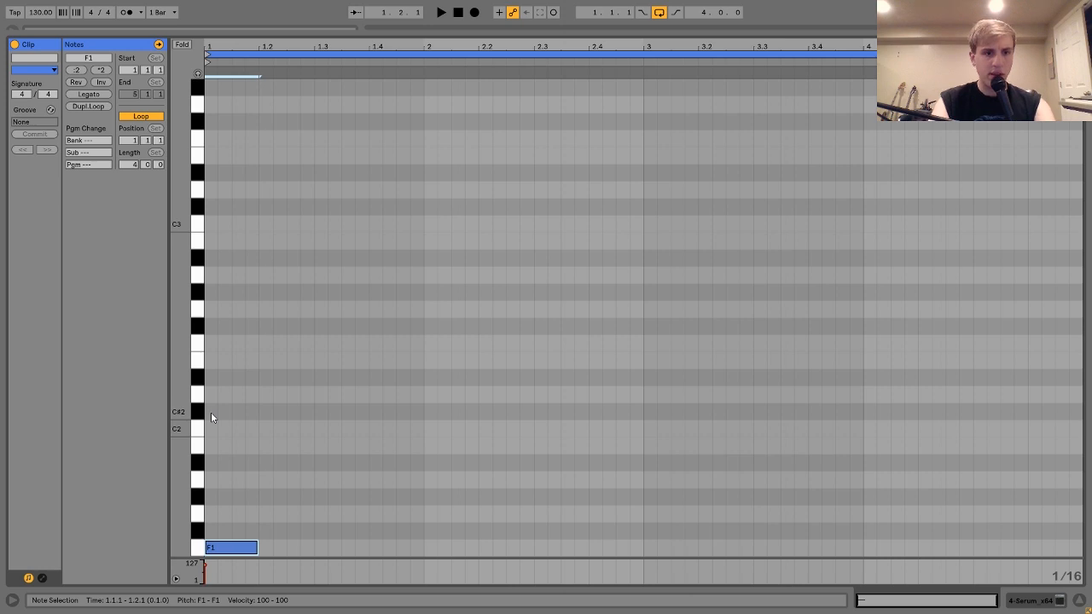
key("space")
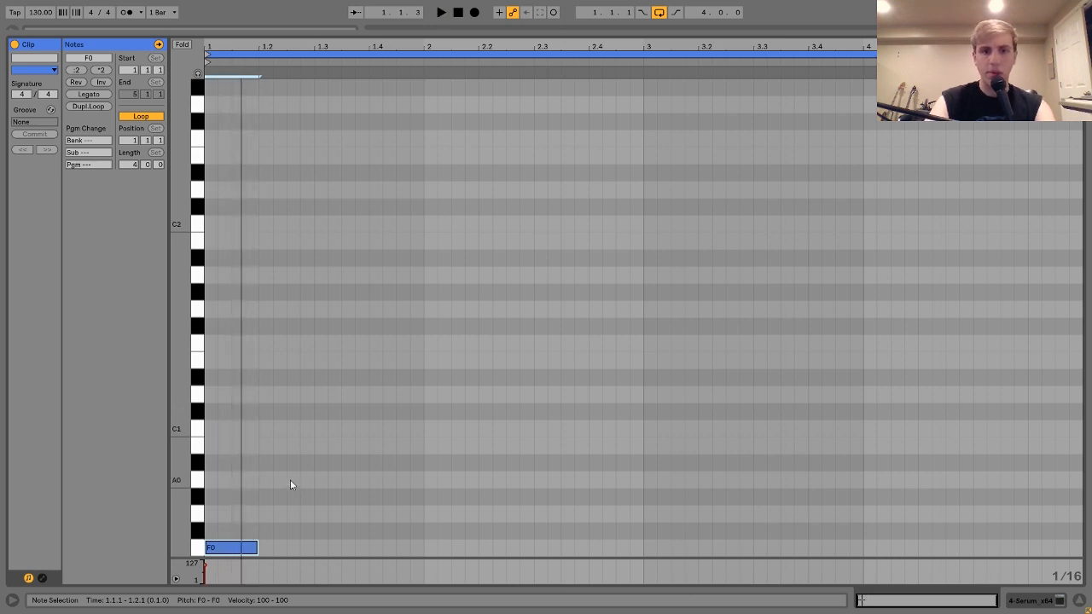
Step: Set the Serum track's volume to -7.5 dB and solo the track
left_click(1013, 606)
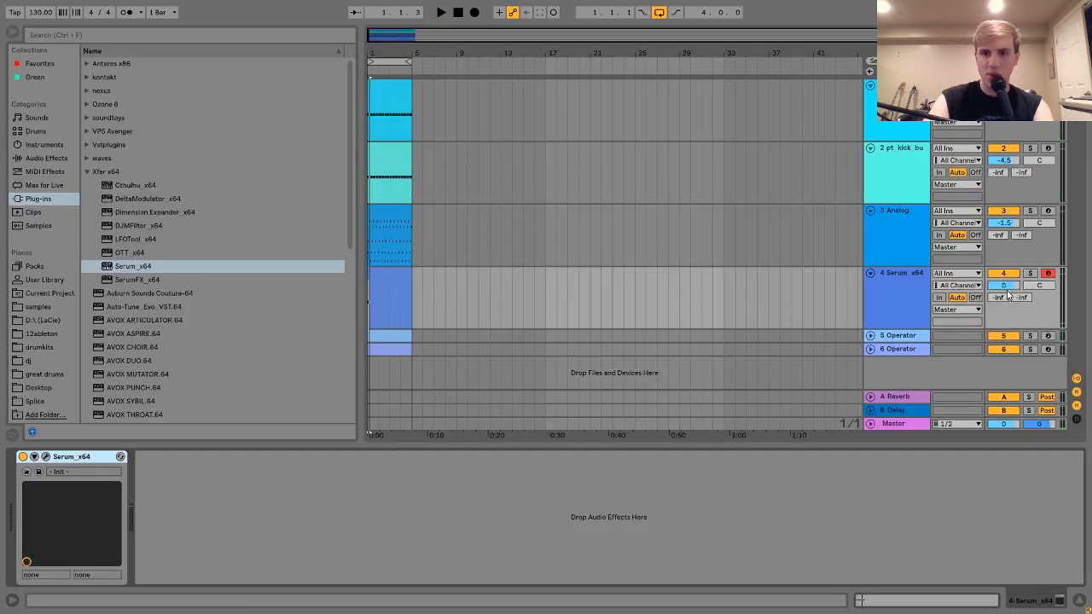
left_click_drag(1003, 285, 1003, 290)
left_click(1030, 273)
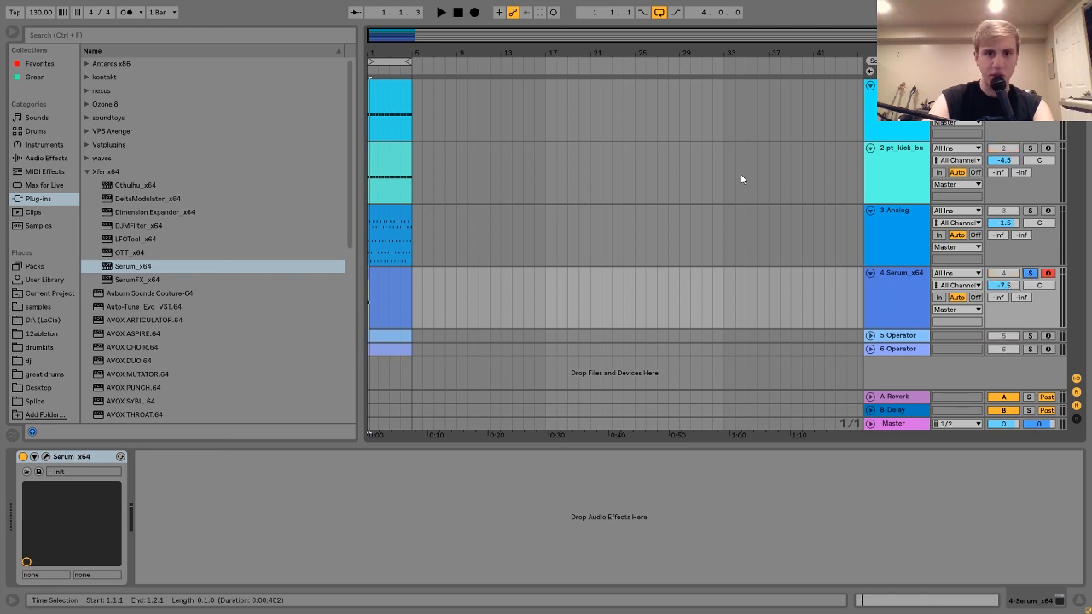
Step: Set Serum's OSC A unison to 16 voices and audition it with low notes in the C0 to D1 octave
left_click_drag(382, 54, 383, 136)
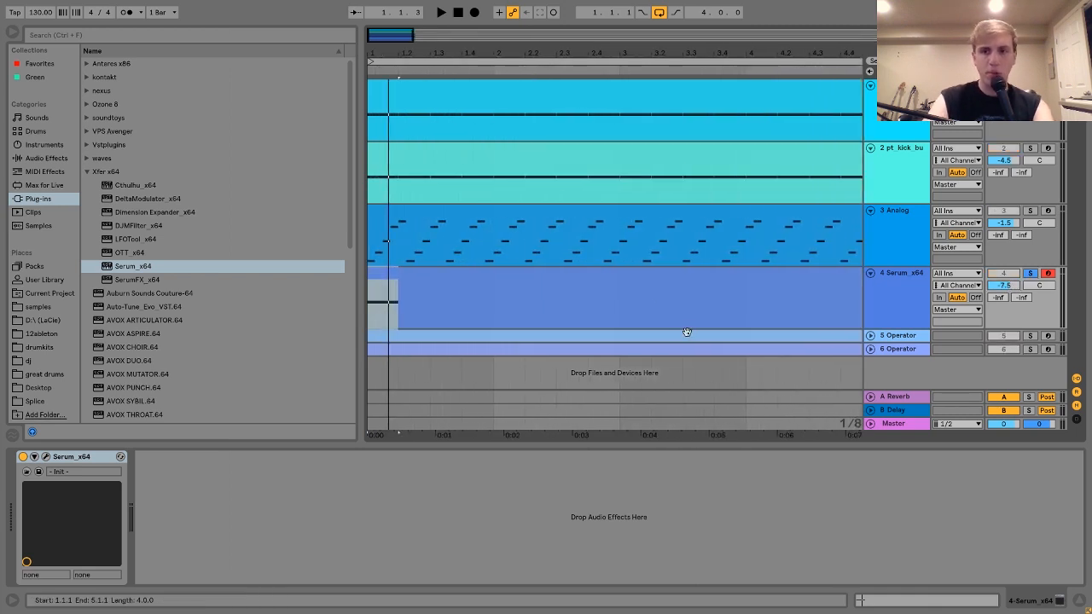
key("a")
key("z")
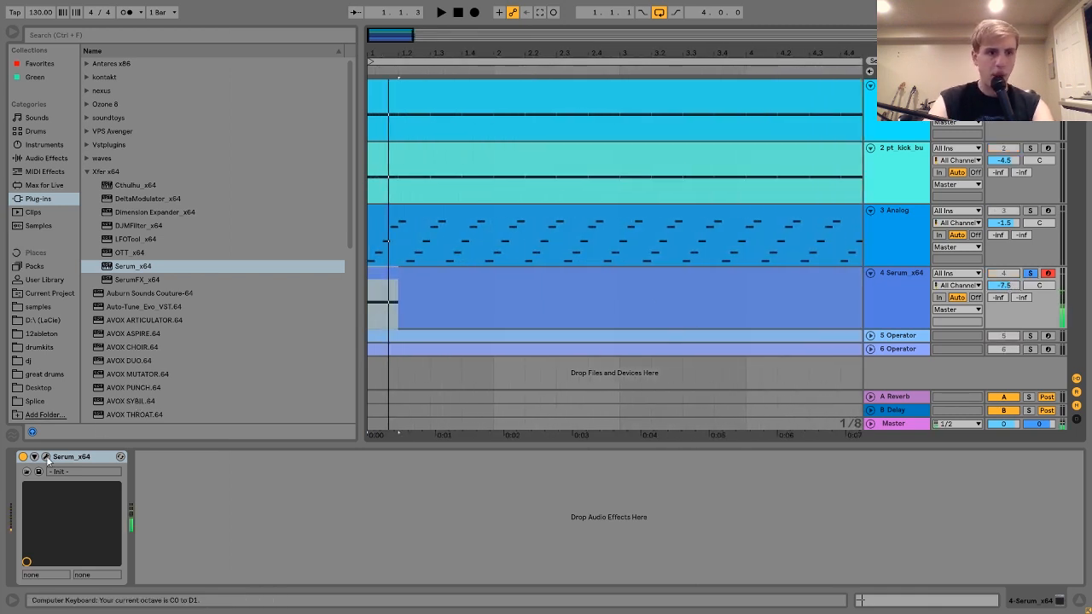
left_click(46, 456)
left_click_drag(326, 241, 348, 41)
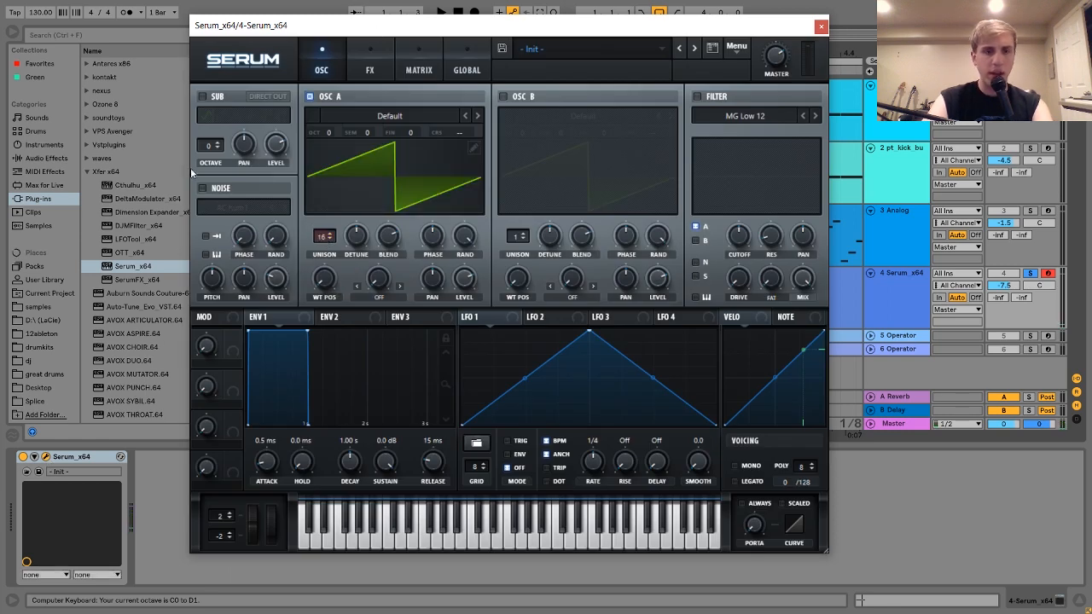
key("a")
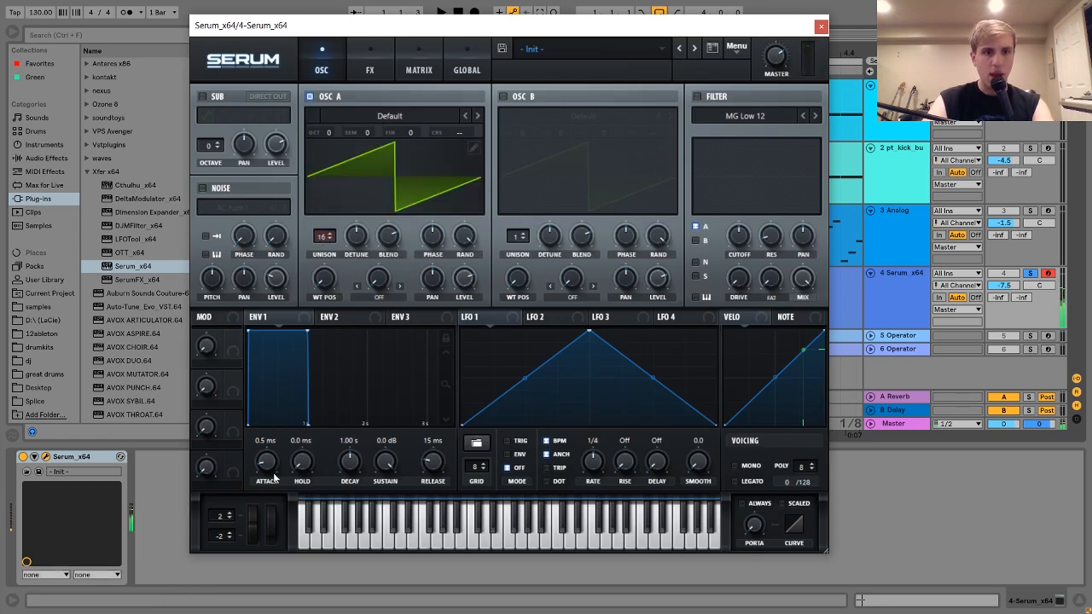
Step: Shape Serum's ENV 1 with 61 ms attack, minus infinity dB sustain, an outward-bowed decay curve and 362 ms release
left_click_drag(273, 477, 275, 450)
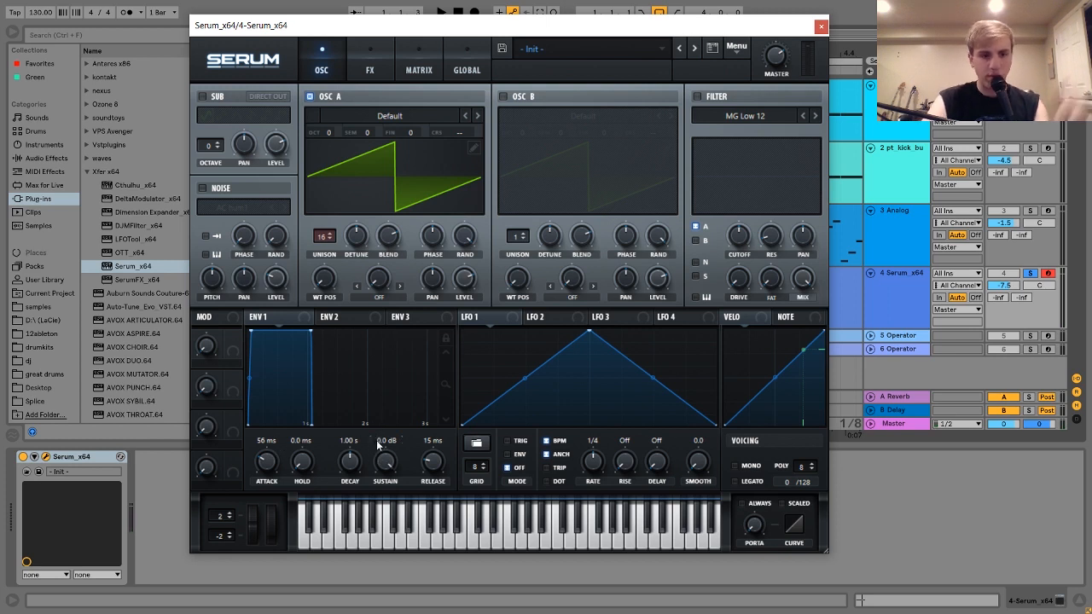
left_click_drag(385, 460, 385, 512)
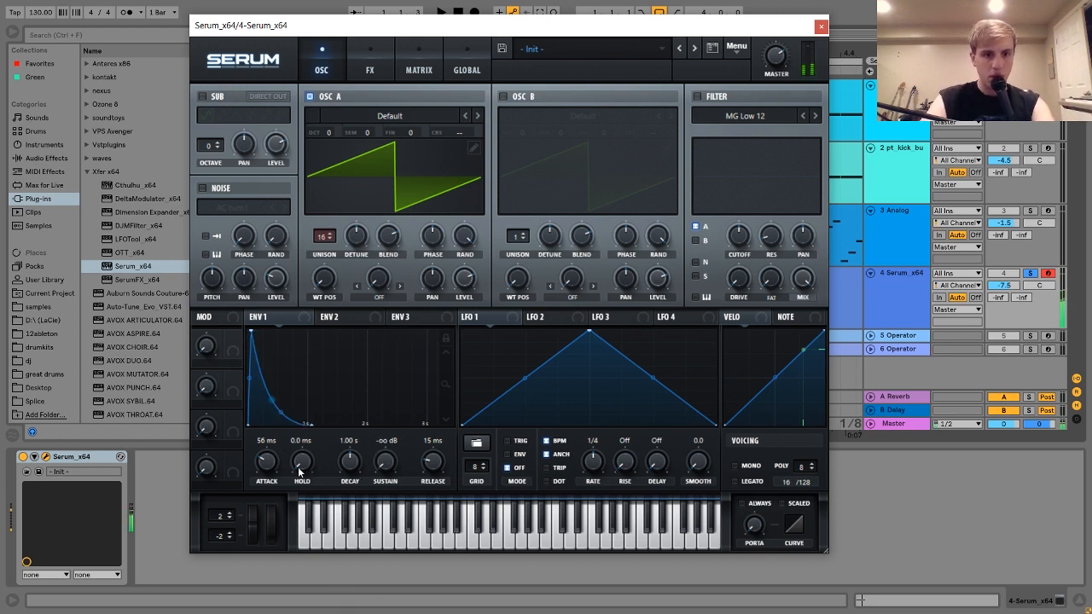
left_click_drag(280, 412, 283, 368)
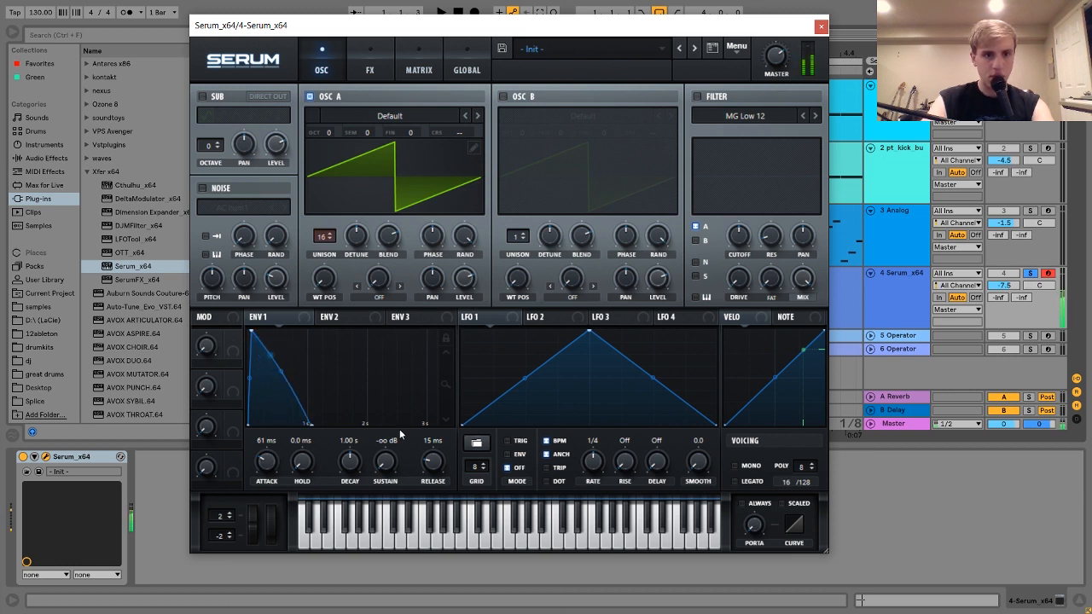
left_click_drag(434, 469, 441, 445)
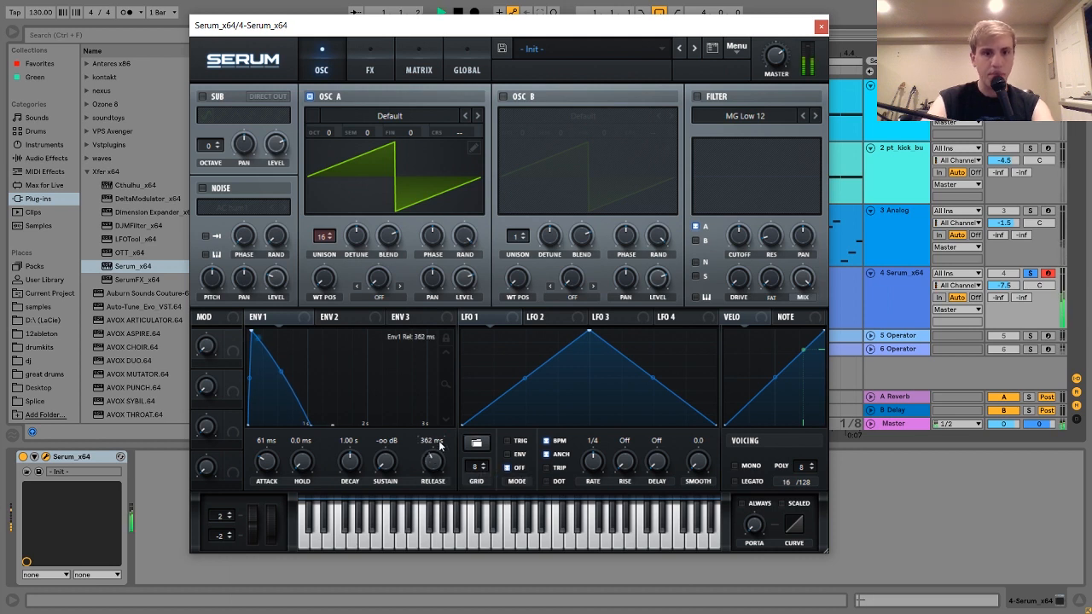
Step: Enable the Filter effect in Serum's effects rack and set its type to MG Low 24
left_click(367, 73)
left_click(203, 288)
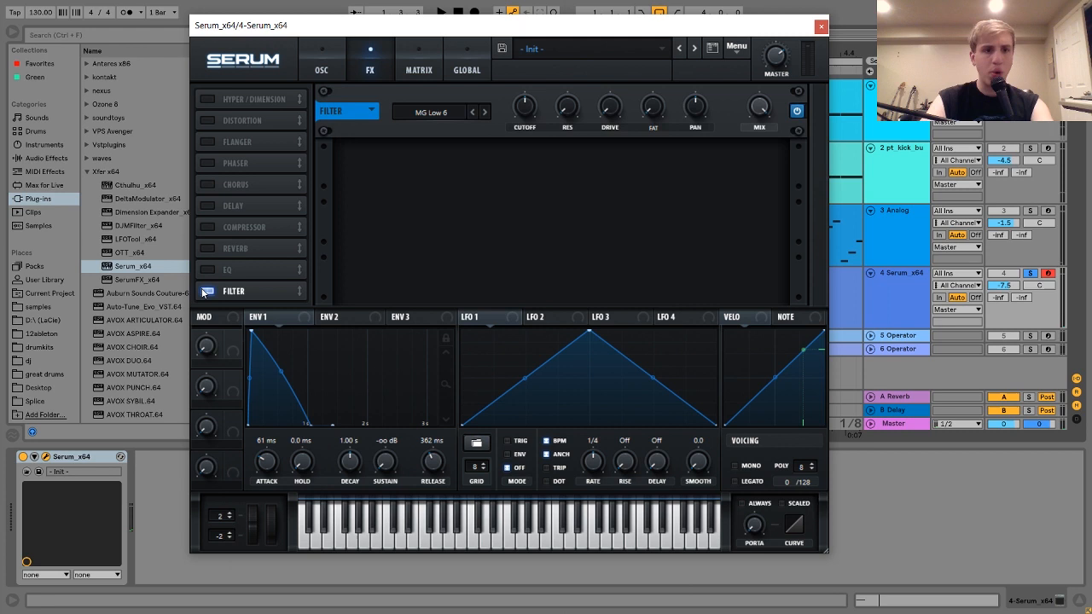
left_click(484, 111)
left_click(484, 111)
left_click(484, 111)
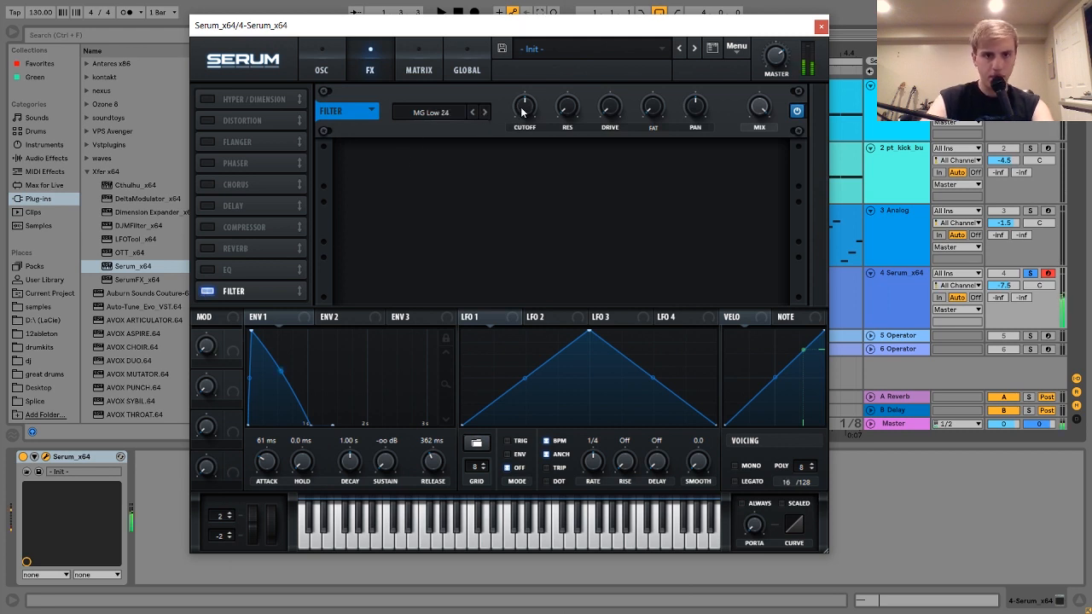
Step: Assign ENV 1 to the effects filter's cutoff and set the cutoff to 341 Hz
mouse_move(526, 99)
left_mouse_down()
mouse_move(536, 74)
mouse_move(532, 96)
left_mouse_up()
left_click_drag(247, 318, 526, 180)
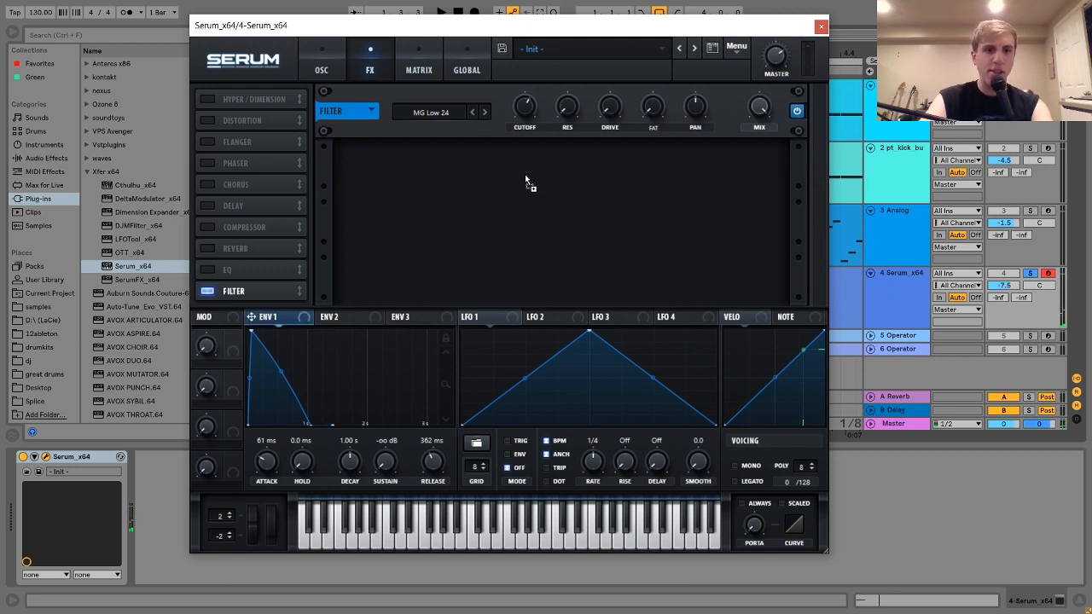
left_click_drag(531, 110, 529, 113)
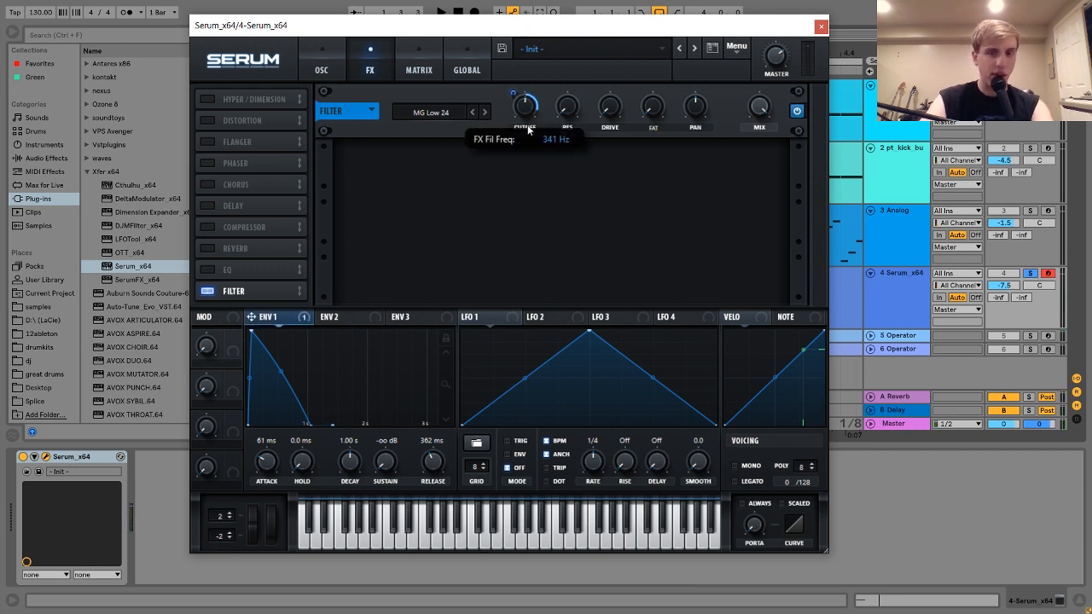
mouse_move(514, 92)
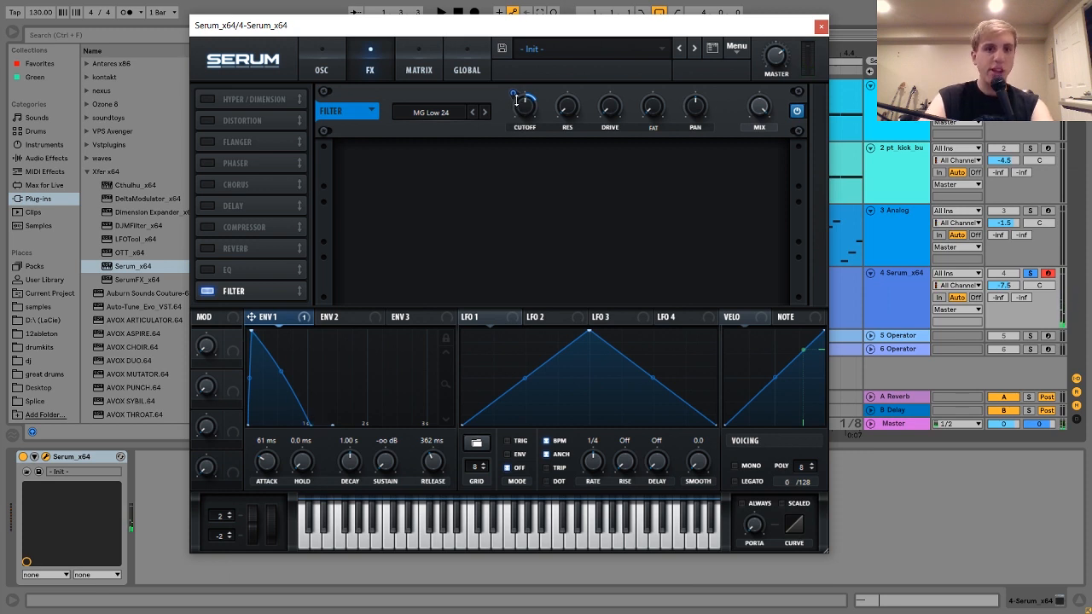
Step: Remove all modulators from Serum's effects filter cutoff and unsolo the Serum track at a volume of -6.5 dB
right_click(533, 108)
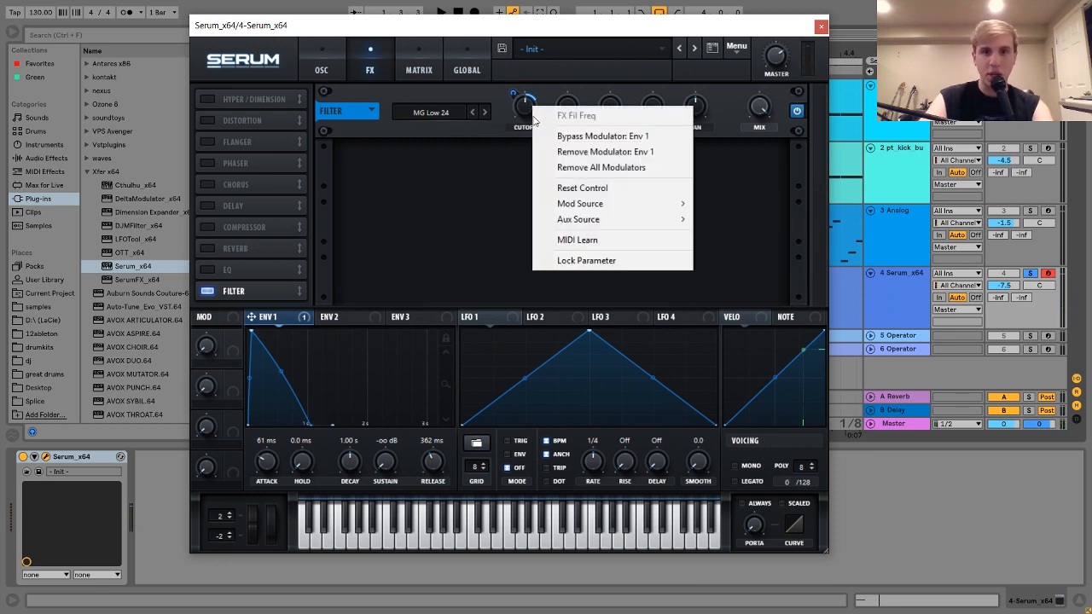
left_click(585, 168)
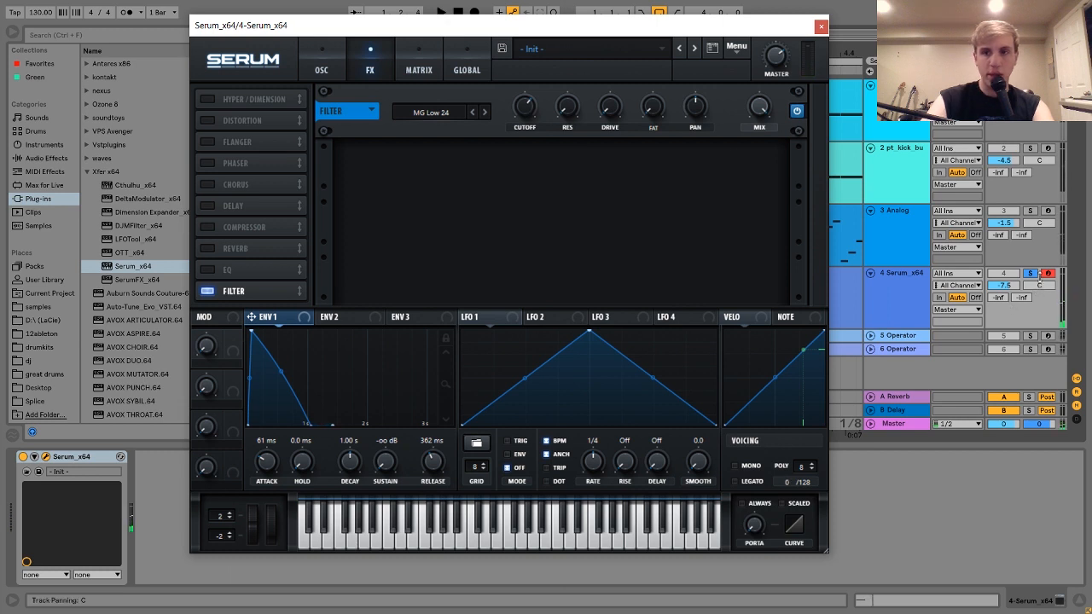
left_click(1029, 273)
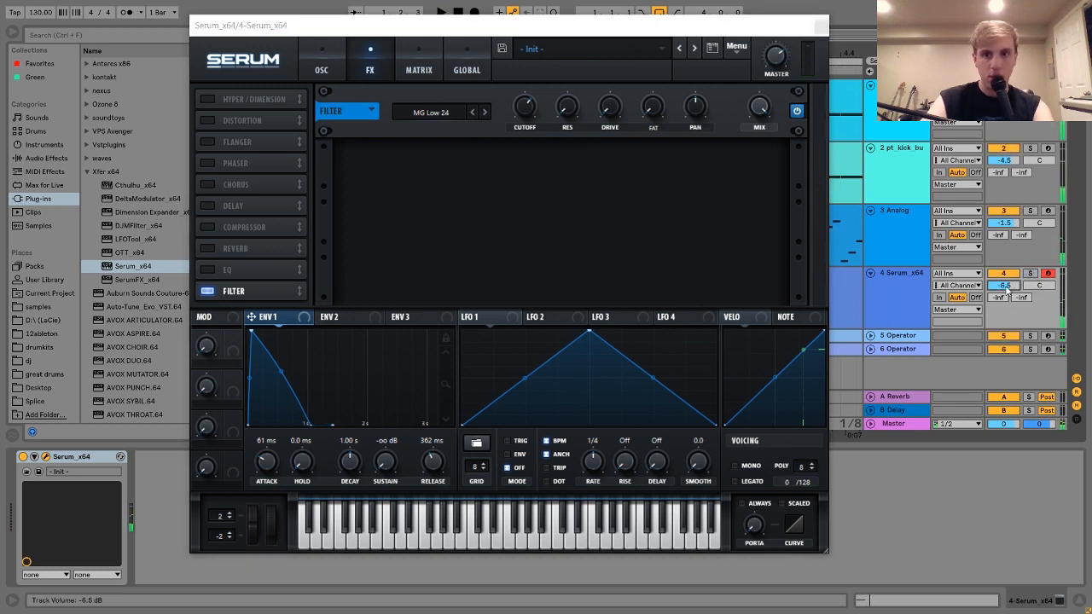
left_click(820, 26)
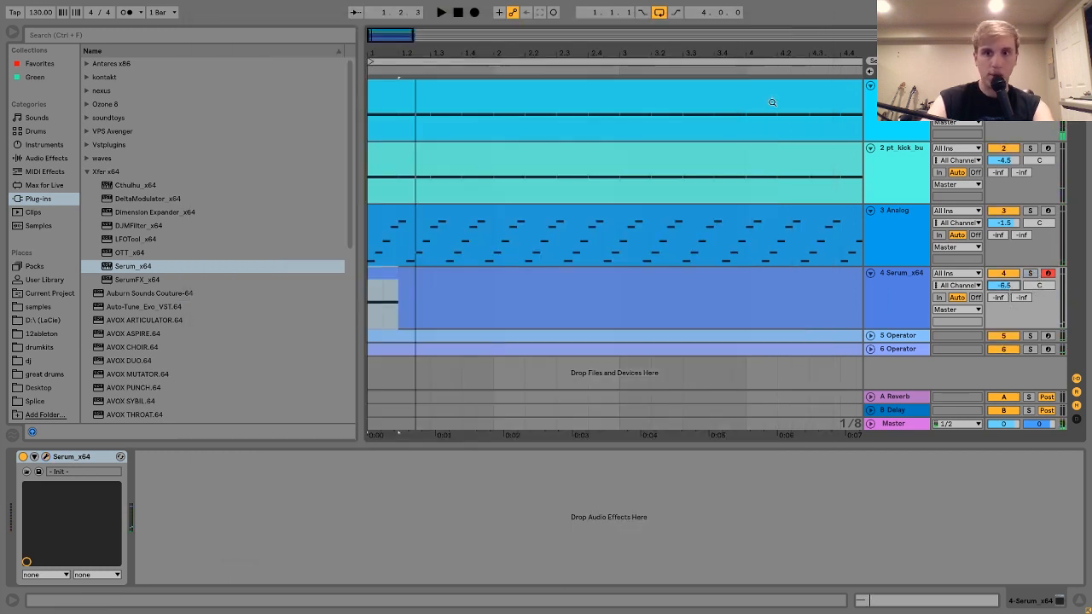
Step: Add EQ Eight after Serum and set band 1 to a steep low cut at 115 Hz
left_click(35, 158)
left_click_drag(134, 225, 219, 532)
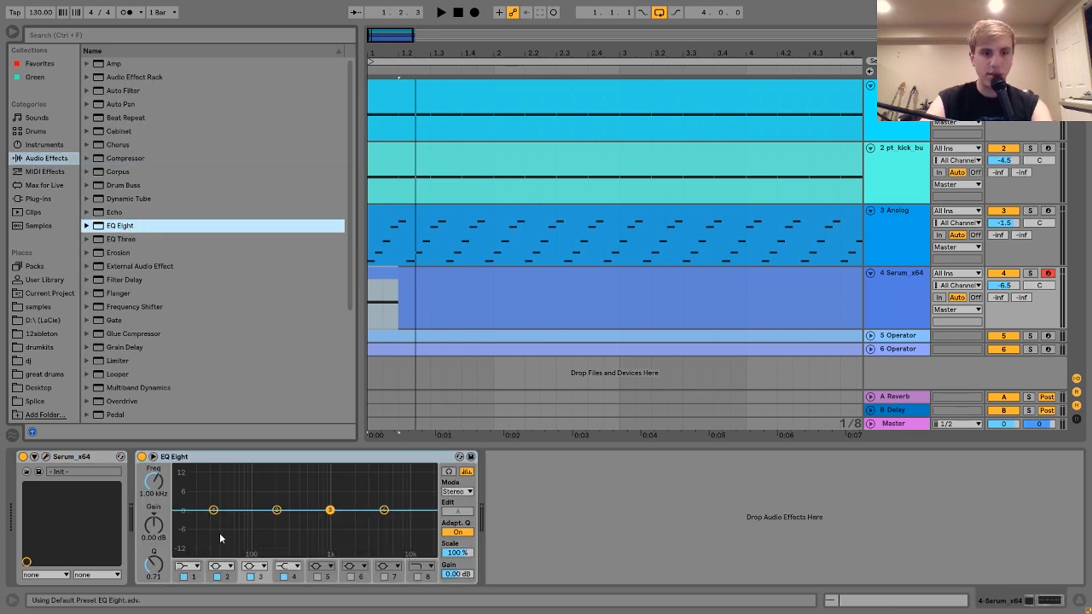
left_click(195, 567)
left_click(184, 483)
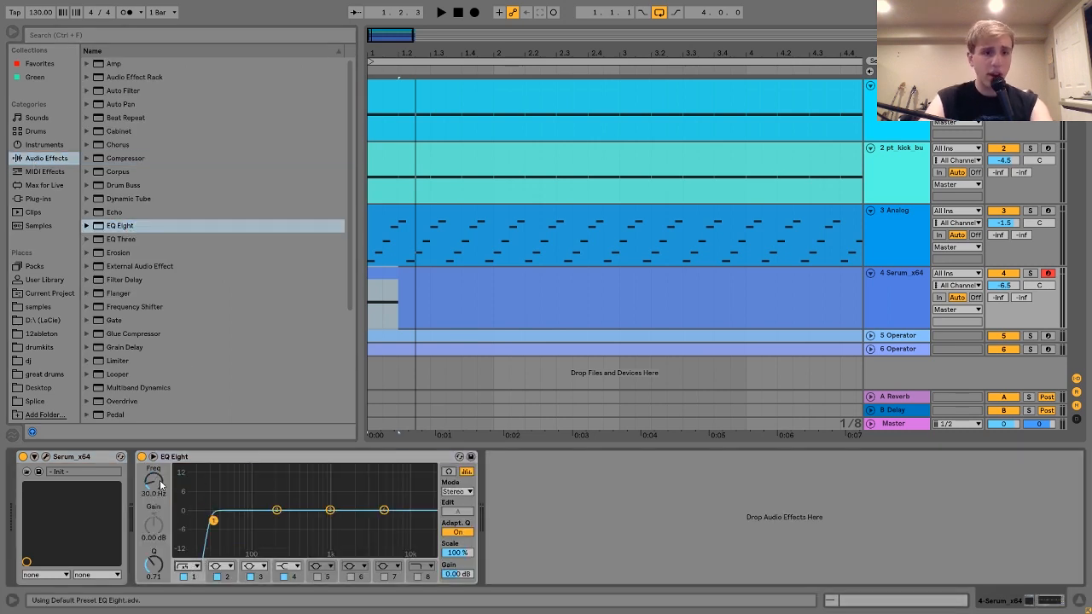
left_click_drag(153, 481, 153, 447)
key("space")
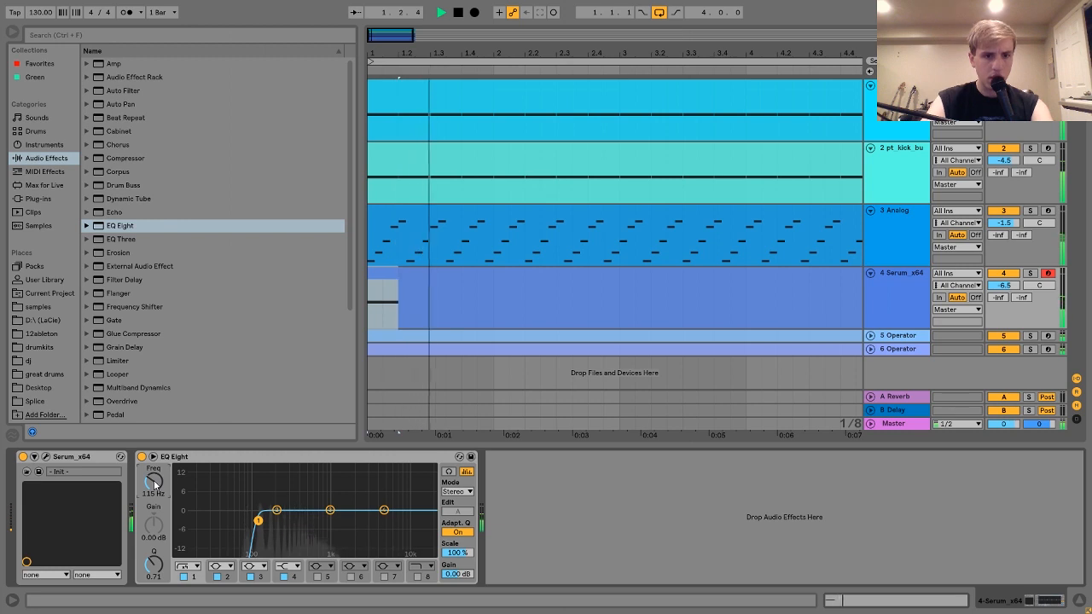
key("space")
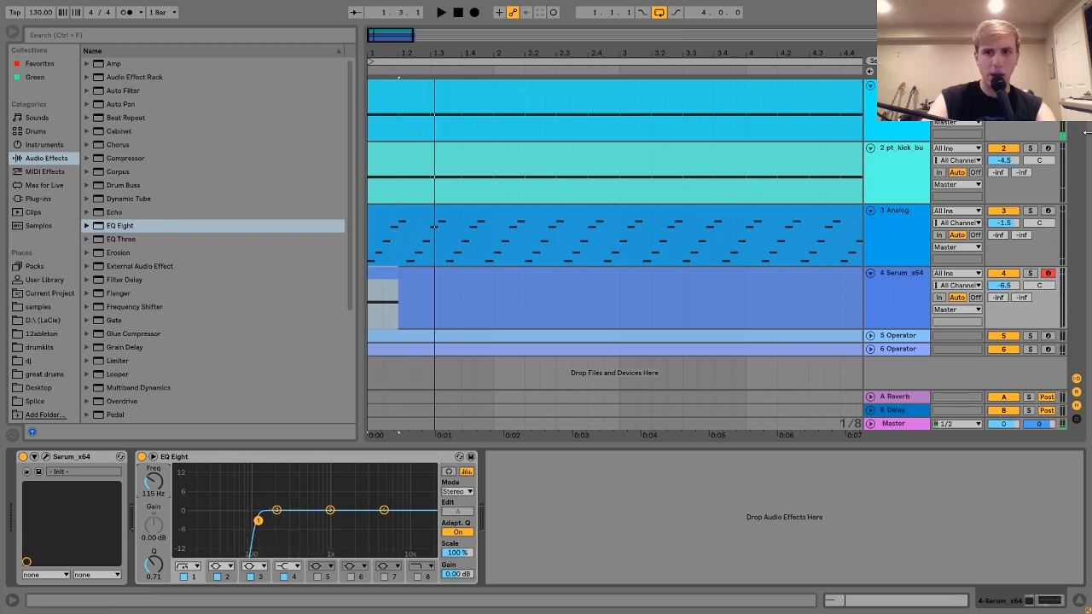
Step: Solo the Serum track and change EQ Eight's band 1 to a gentler low cut at 212 Hz while auditioning
left_click(1029, 86)
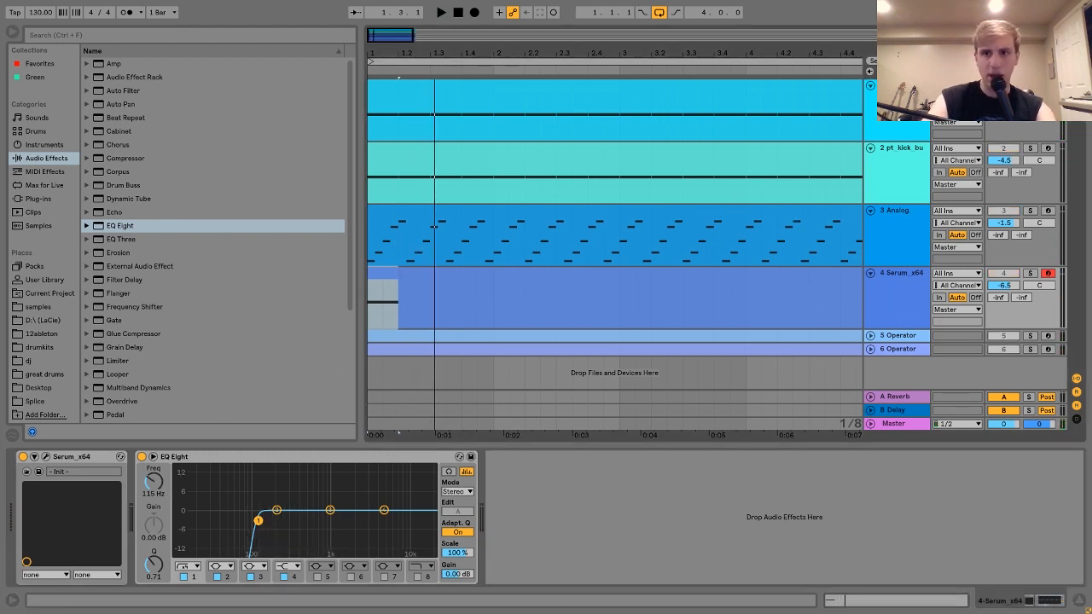
left_click(1030, 273)
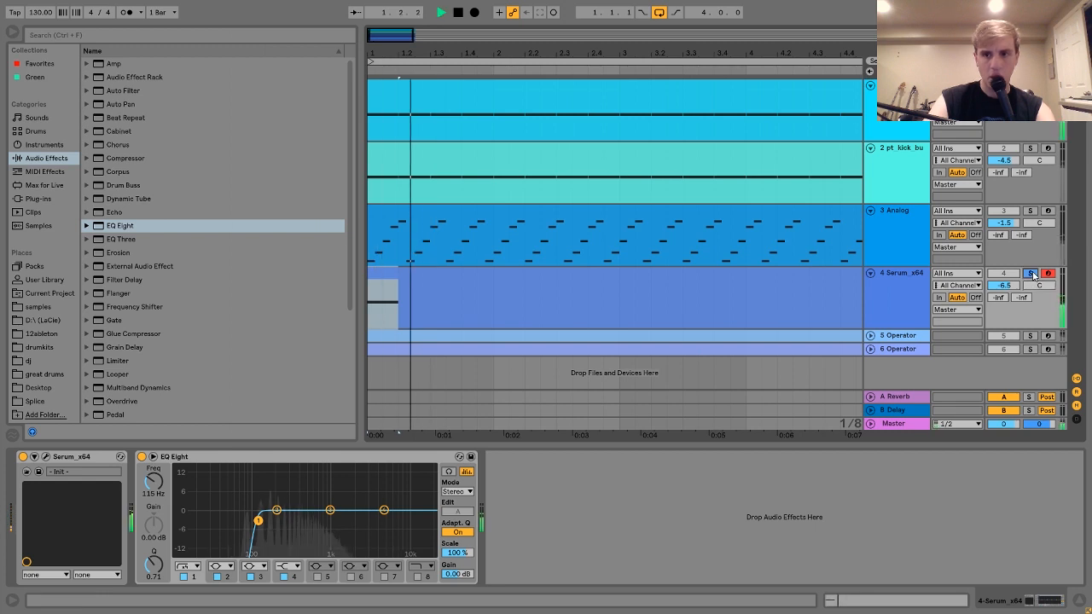
left_click(887, 295)
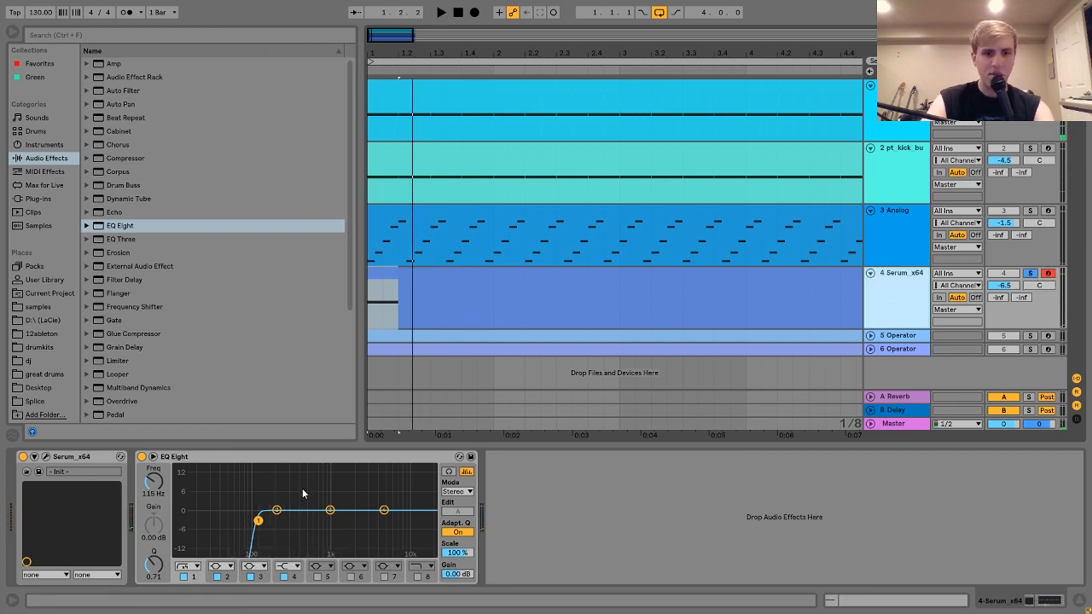
left_click(190, 566)
left_click(188, 494)
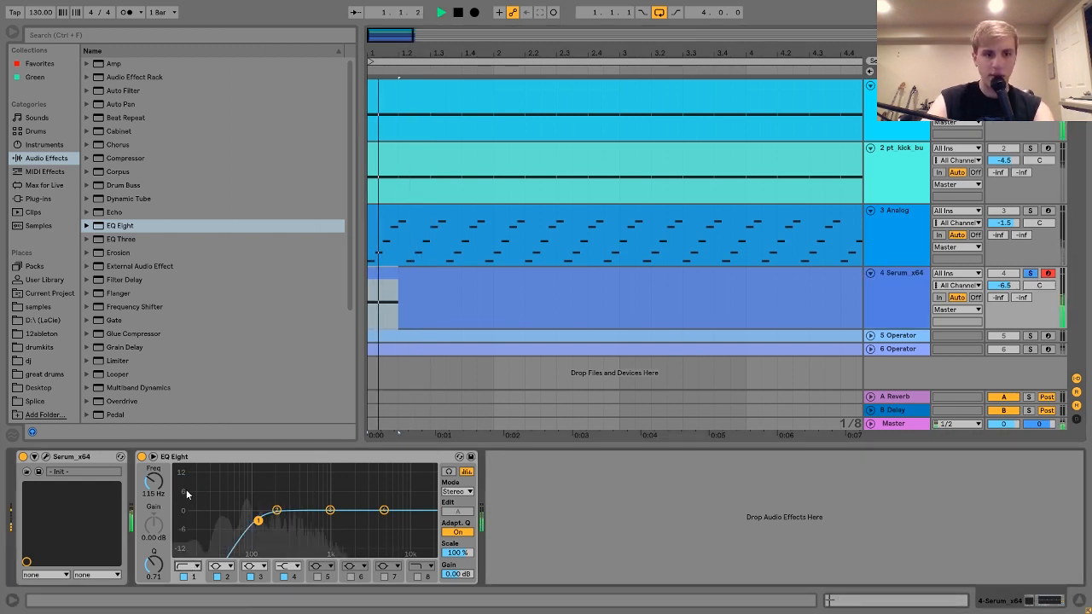
mouse_move(155, 486)
left_mouse_down()
mouse_move(155, 468)
mouse_move(155, 505)
mouse_move(155, 488)
left_mouse_up()
key("space")
key("space")
key("space")
key("space")
key("space")
key("space")
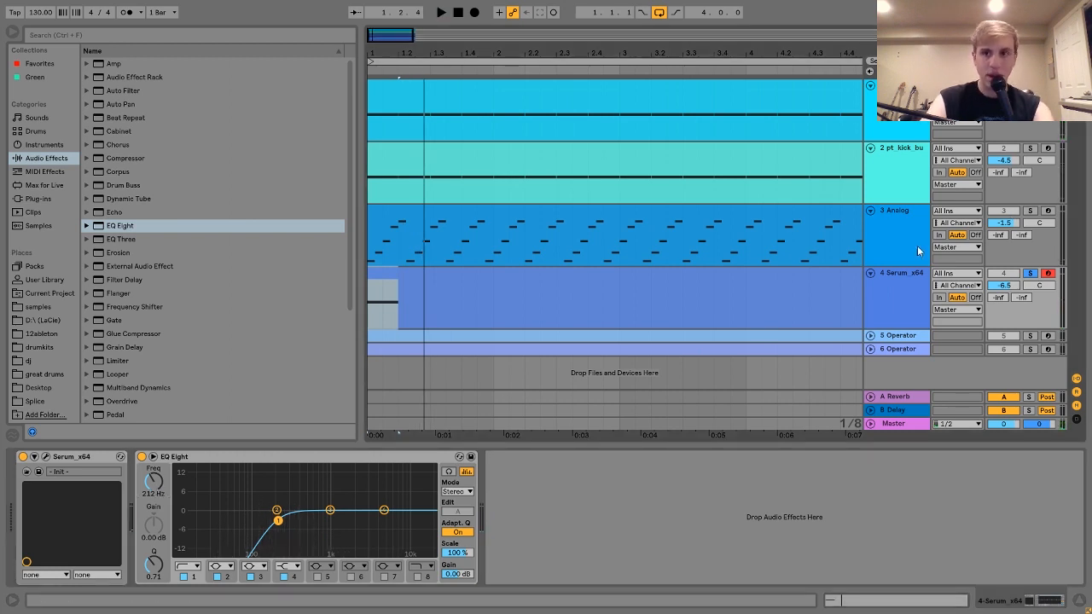
Step: Change Serum's effects filter type to MG Low 12 and audition the stab
left_click(906, 273)
left_click(34, 469)
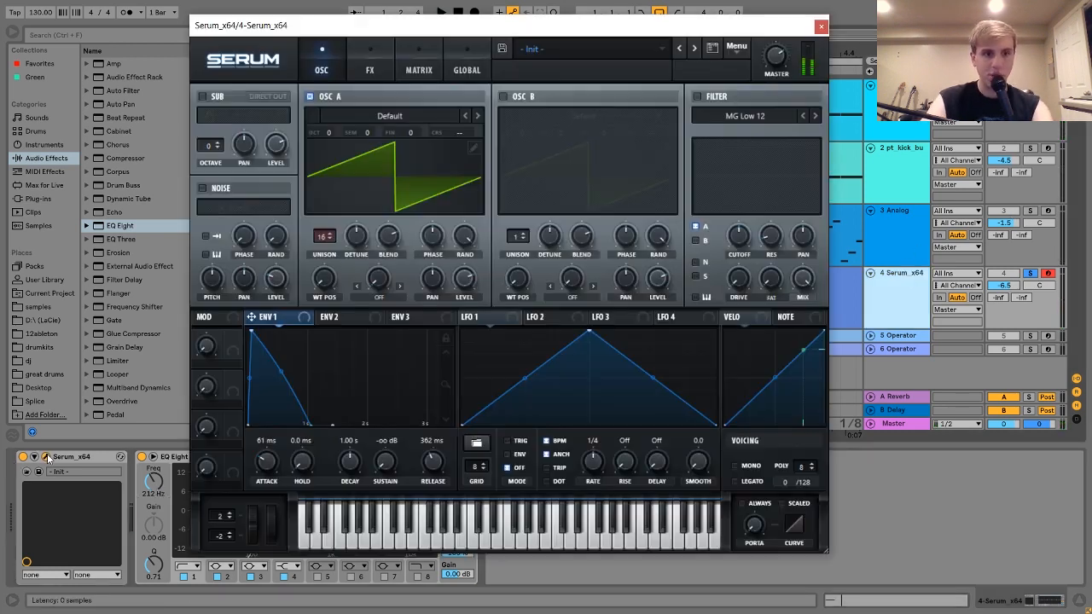
left_click(361, 70)
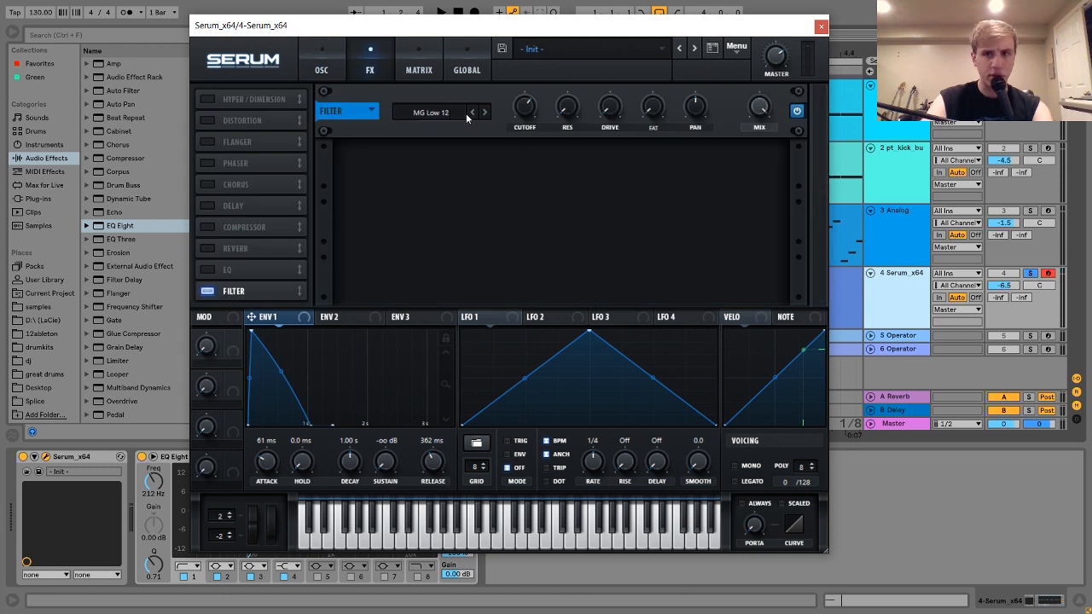
key("space")
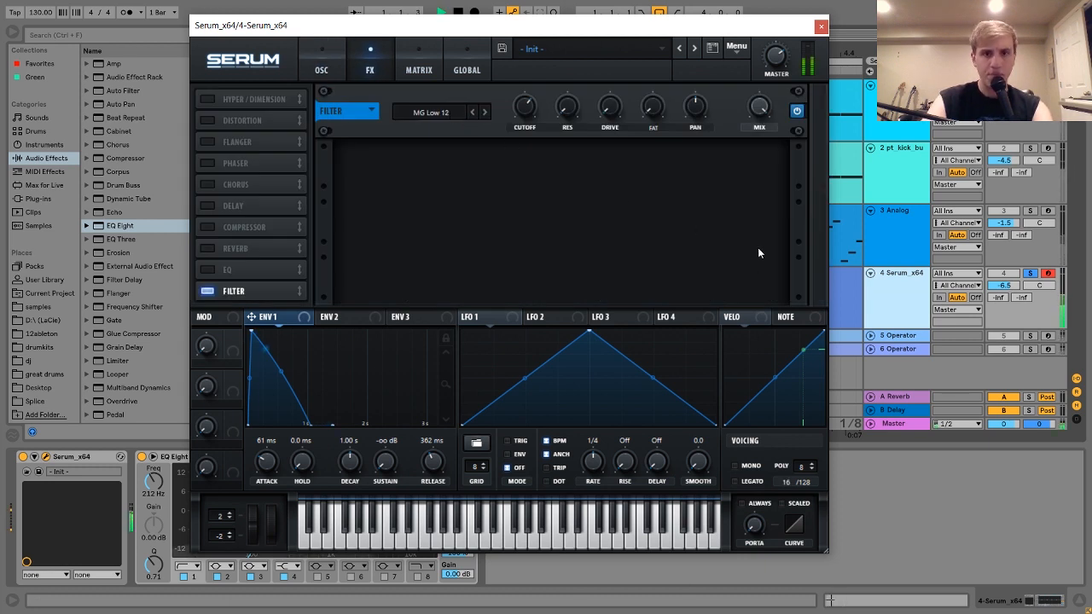
key("space")
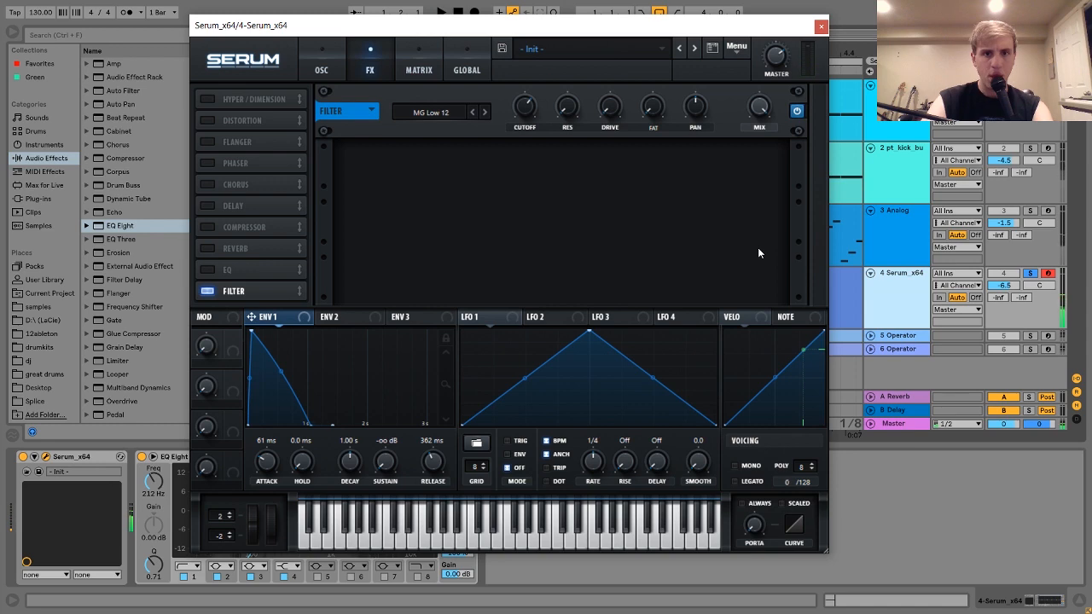
left_click(820, 29)
Step: Add ValhallaRoom after the Serum track's EQ Eight with a 60.4 % mix and 10.48 s decay
left_click(35, 199)
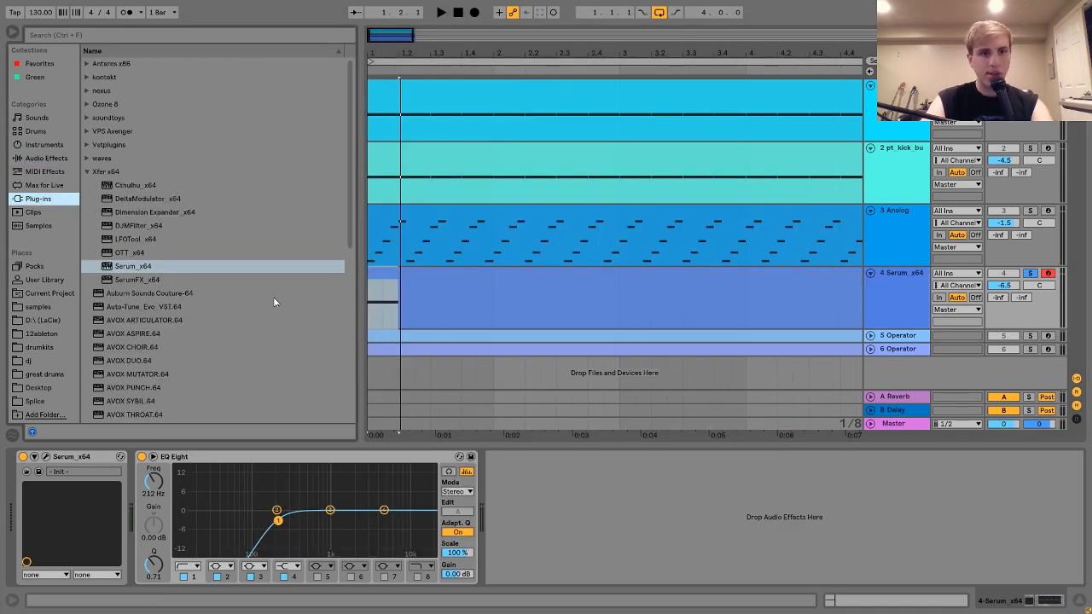
scroll(273, 297, "down", 5)
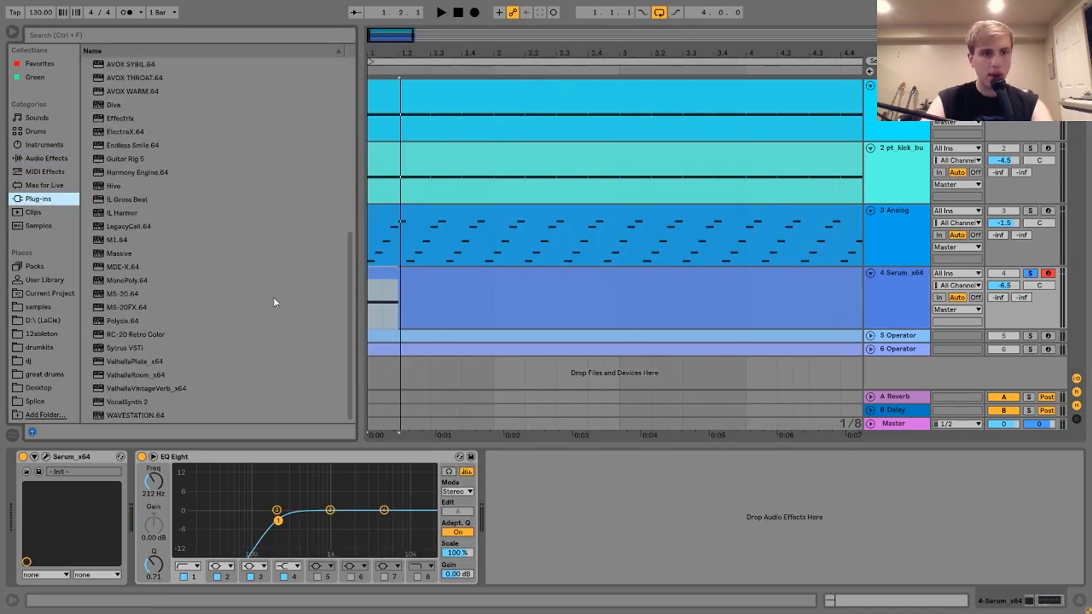
double_click(136, 374)
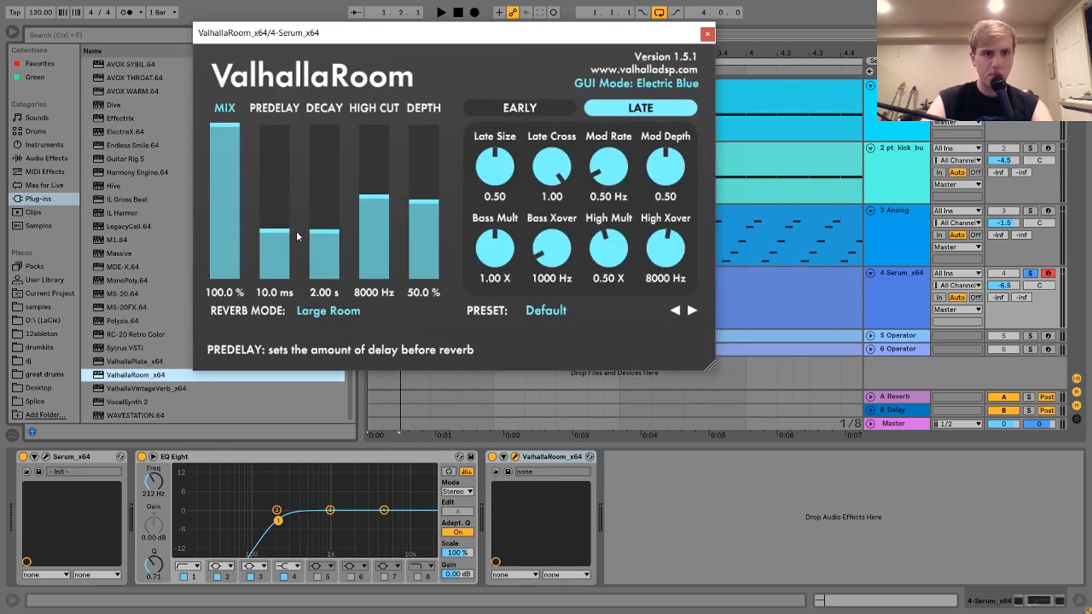
left_click_drag(316, 231, 317, 222)
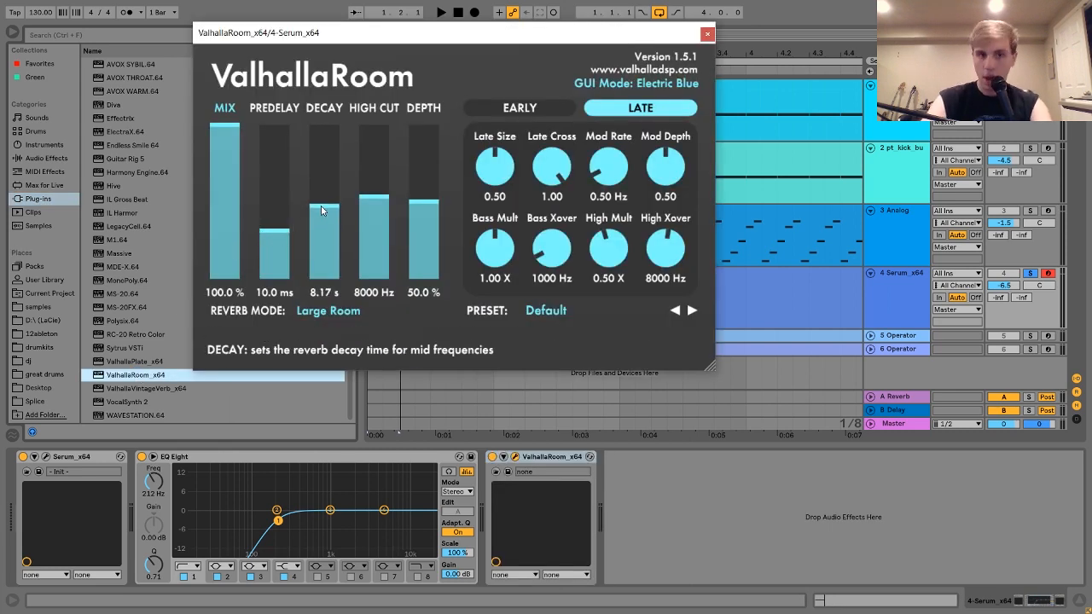
left_click(220, 198)
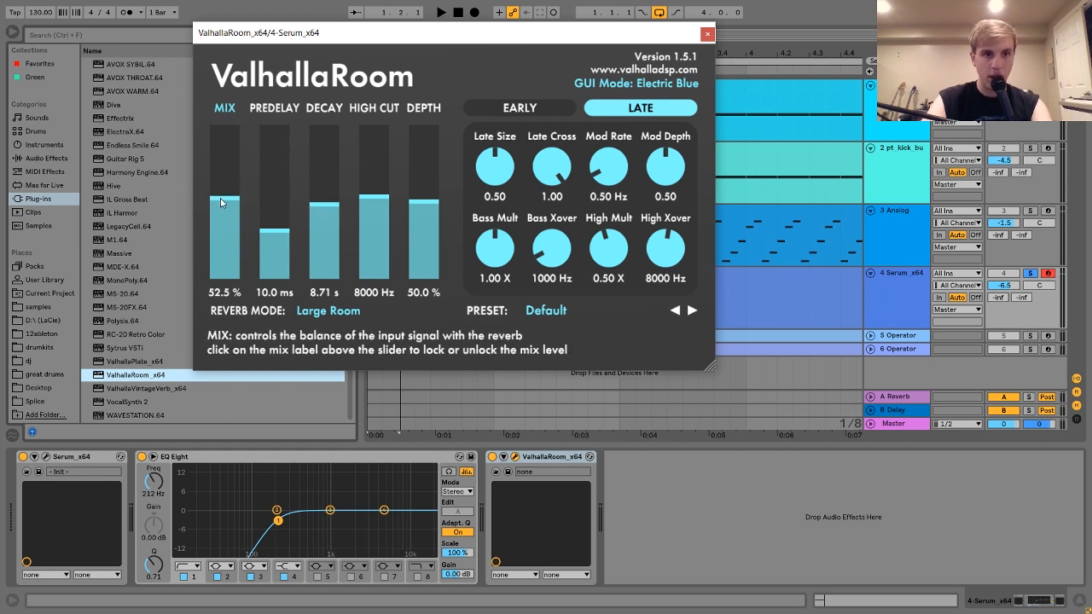
key("space")
left_click_drag(220, 198, 220, 189)
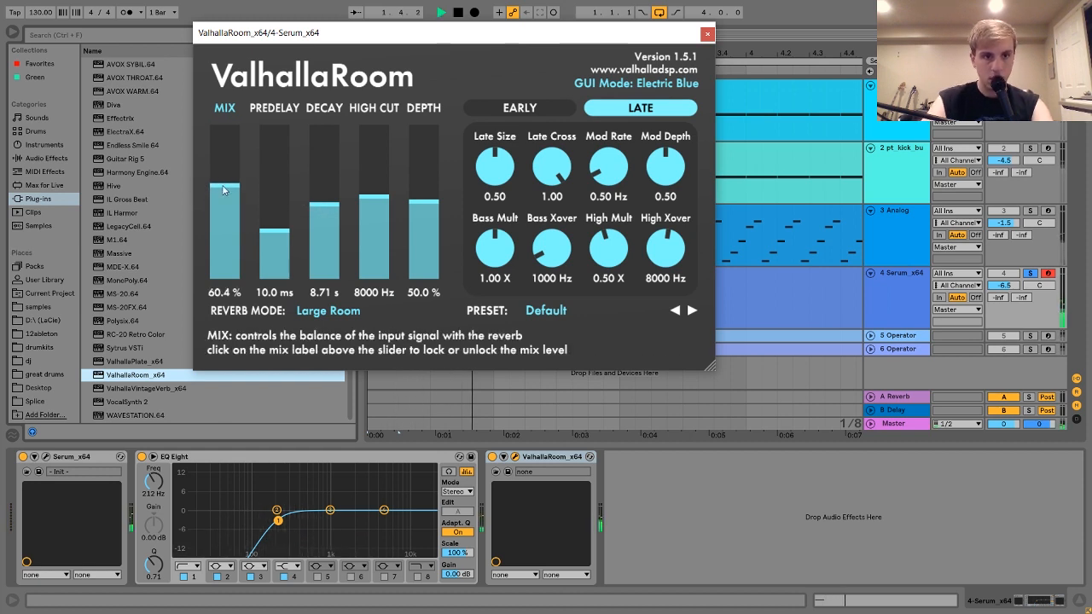
left_click_drag(328, 211, 325, 201)
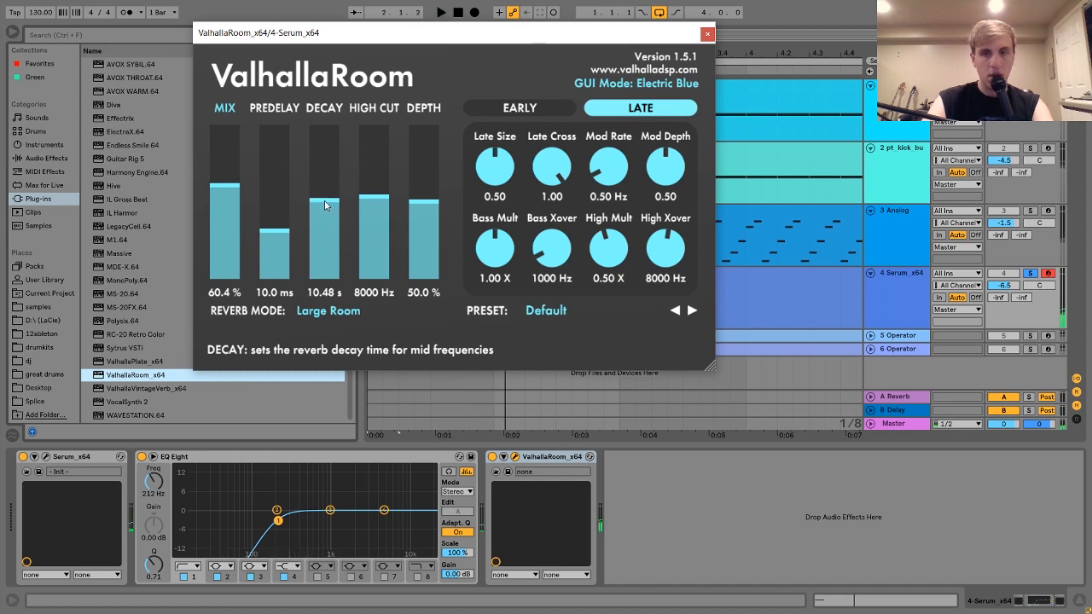
left_click(707, 34)
Step: Copy the Analog track's sidechain Compressor to the end of the Serum track's device chain and unsolo Serum
left_click(902, 242)
left_click_drag(786, 456, 774, 237)
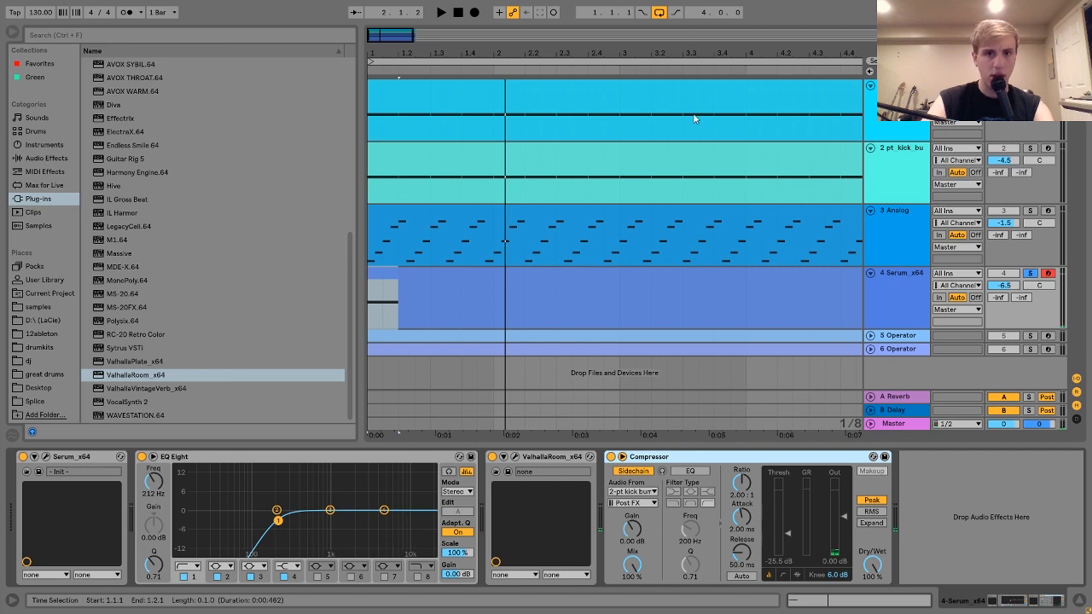
left_click_drag(651, 49, 424, 48)
left_click(1029, 273)
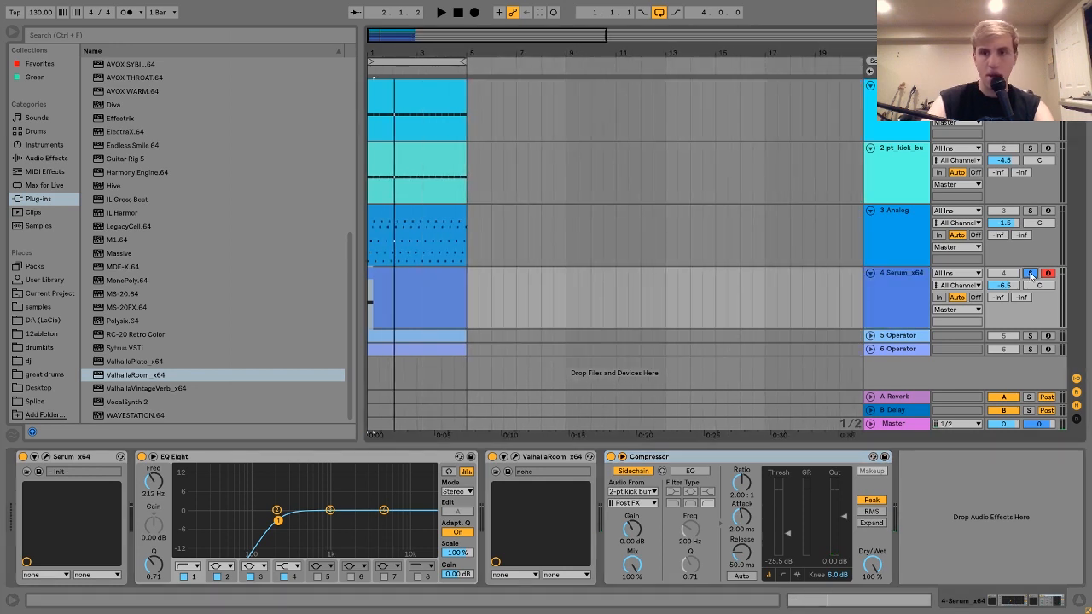
Step: Balance Serum in the mix with a Compressor threshold of -9.04 dB and a track volume of -5.1 dB
key("space")
mouse_move(1004, 285)
left_mouse_down()
mouse_move(1004, 256)
mouse_move(1004, 290)
left_mouse_up()
key("space")
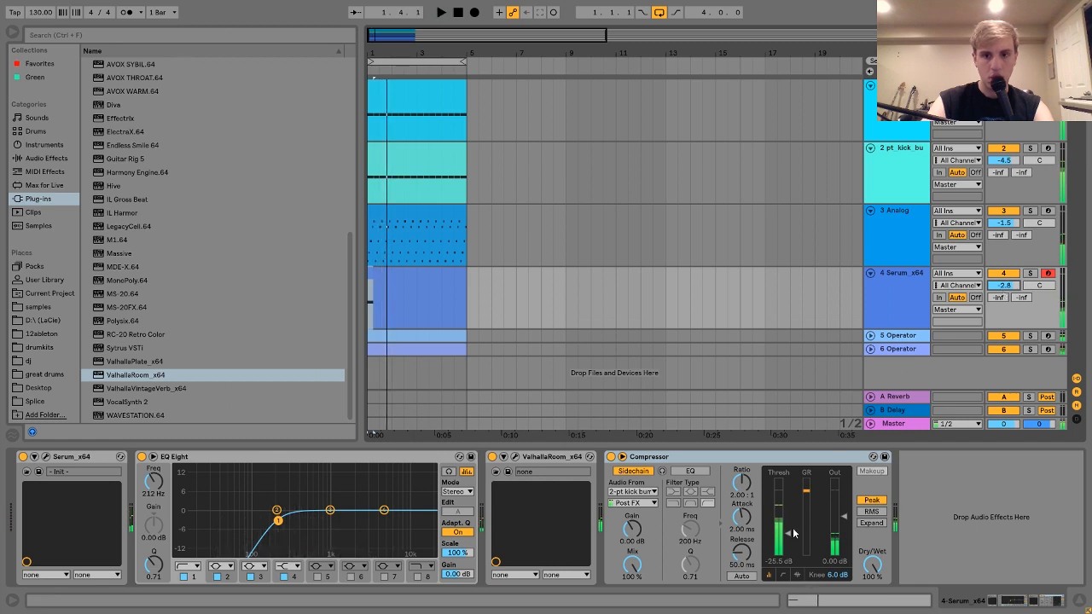
left_click_drag(788, 529, 787, 517)
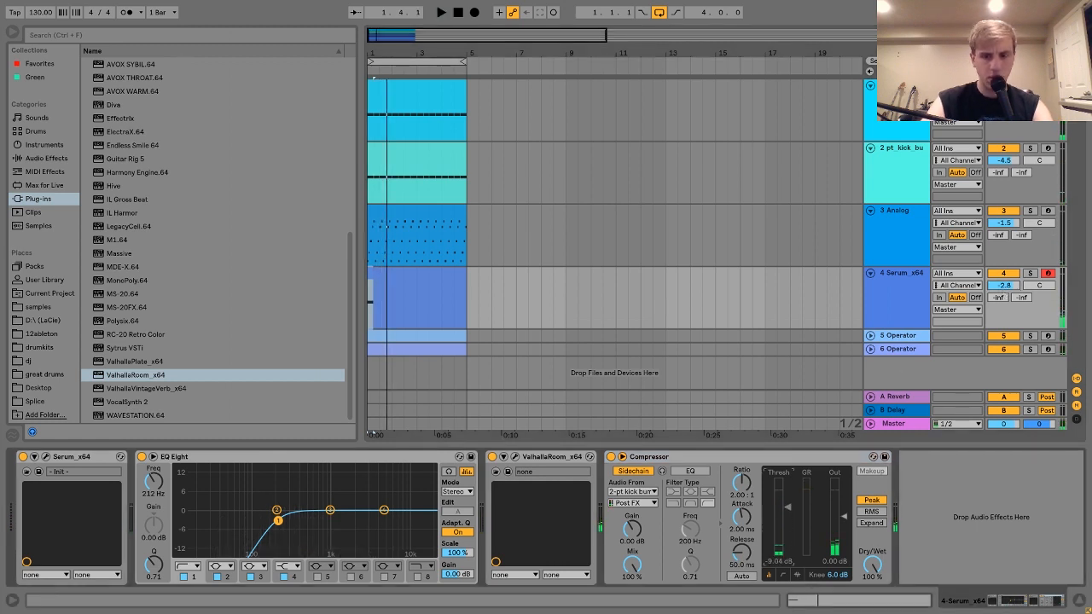
key("space")
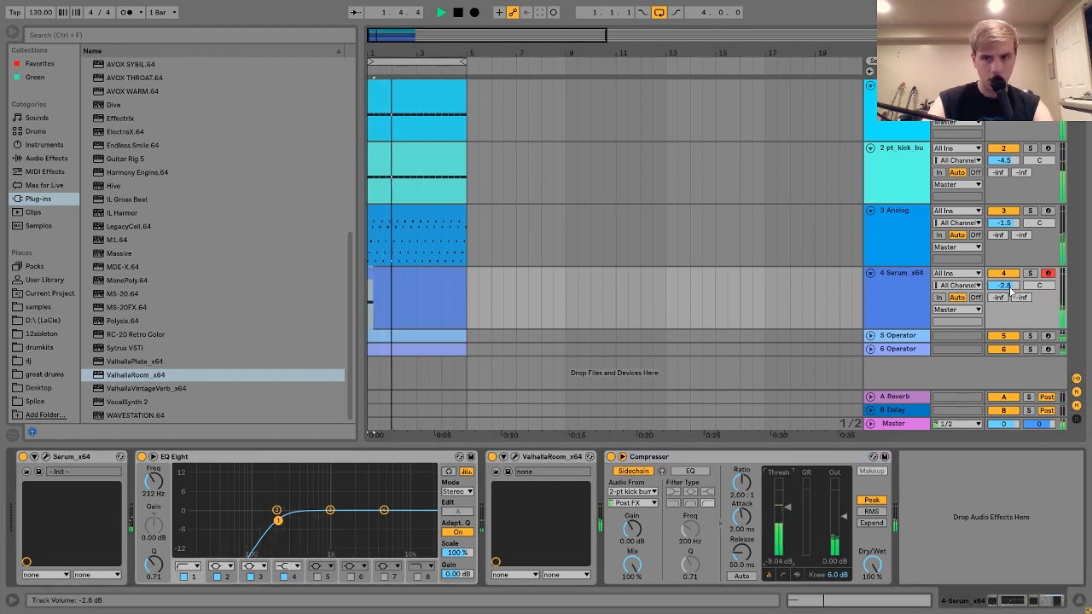
left_click_drag(1009, 290, 1009, 305)
key("space")
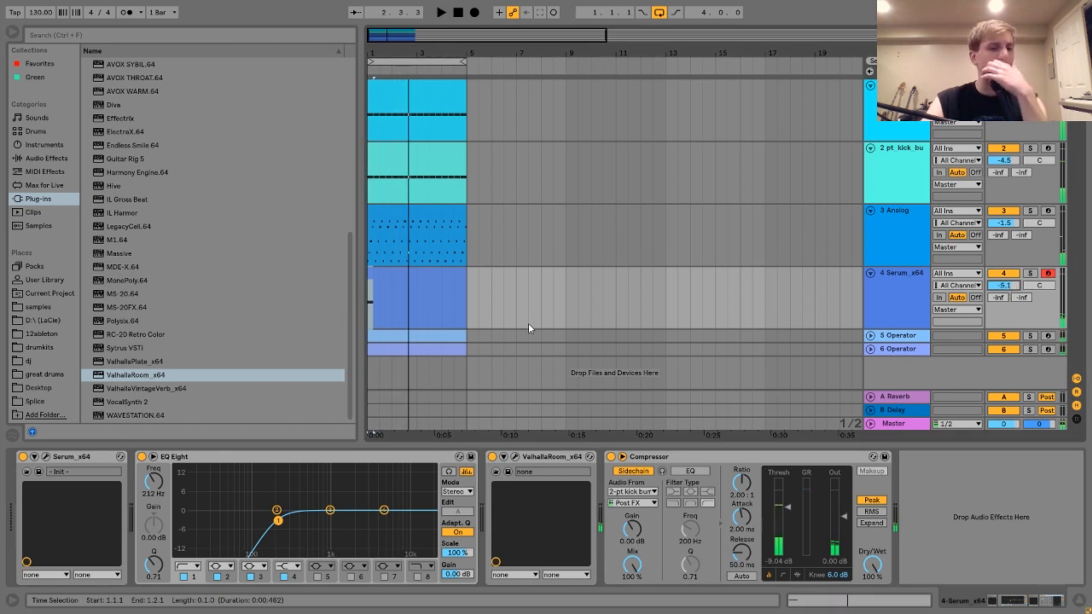
Step: Set Serum's ENV 1 release to 494 ms and play the loop to check it
left_click(47, 458)
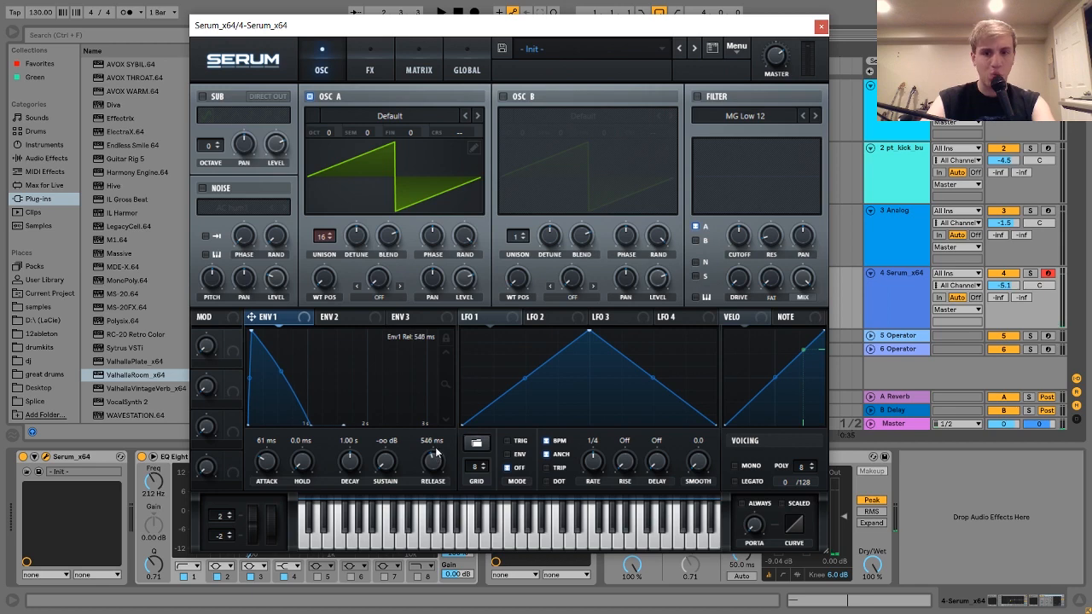
scroll(435, 454, "down", 1)
key("space")
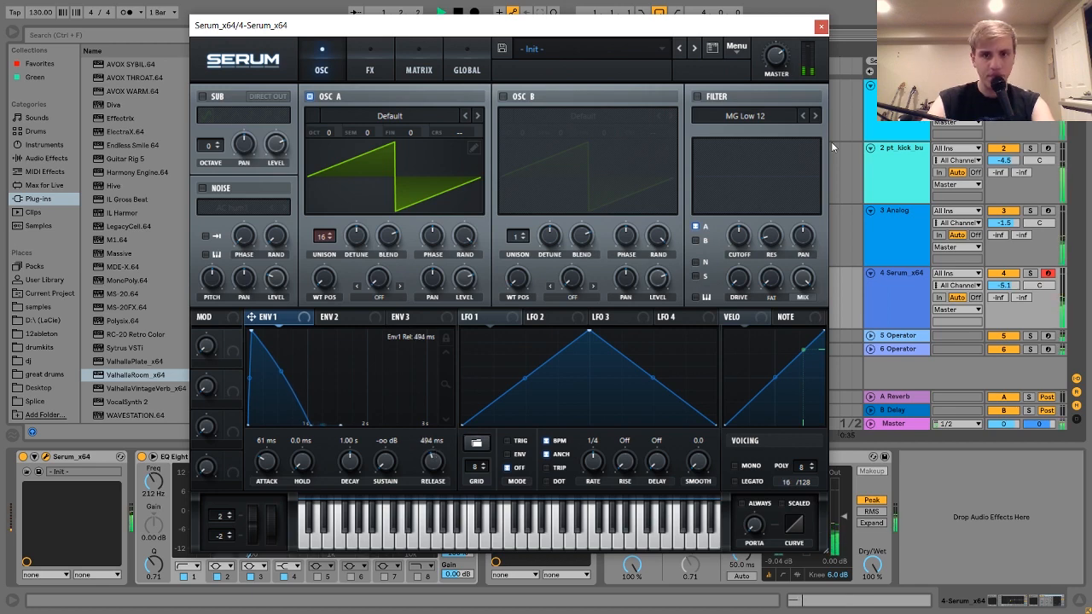
left_click(820, 25)
Step: Listen to the full loop while comparing the device chains of the Analog and Serum tracks
left_click(907, 257)
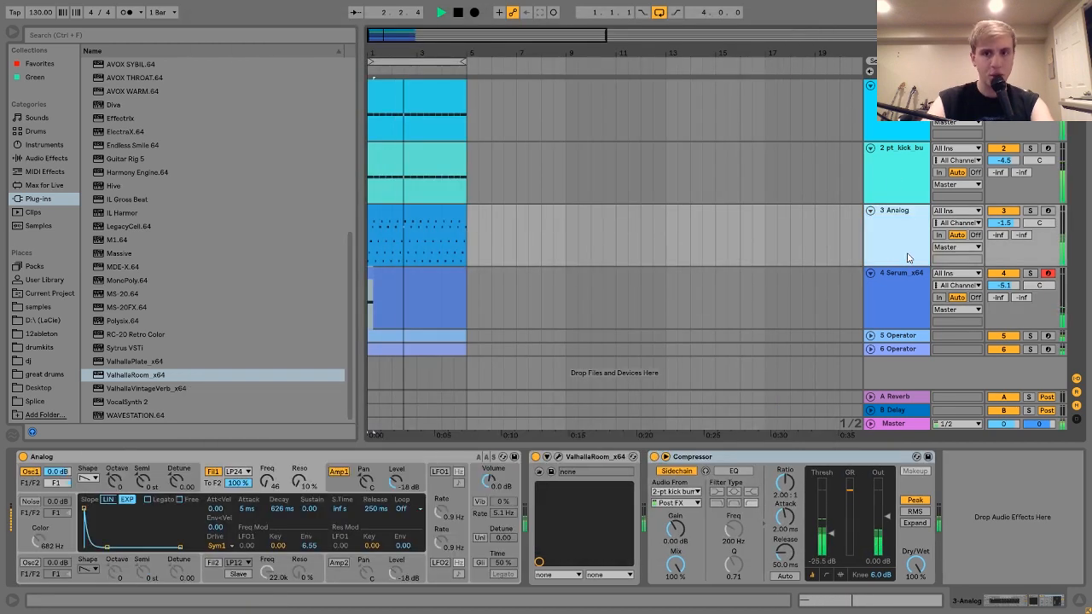
left_click(902, 285)
left_click(900, 222)
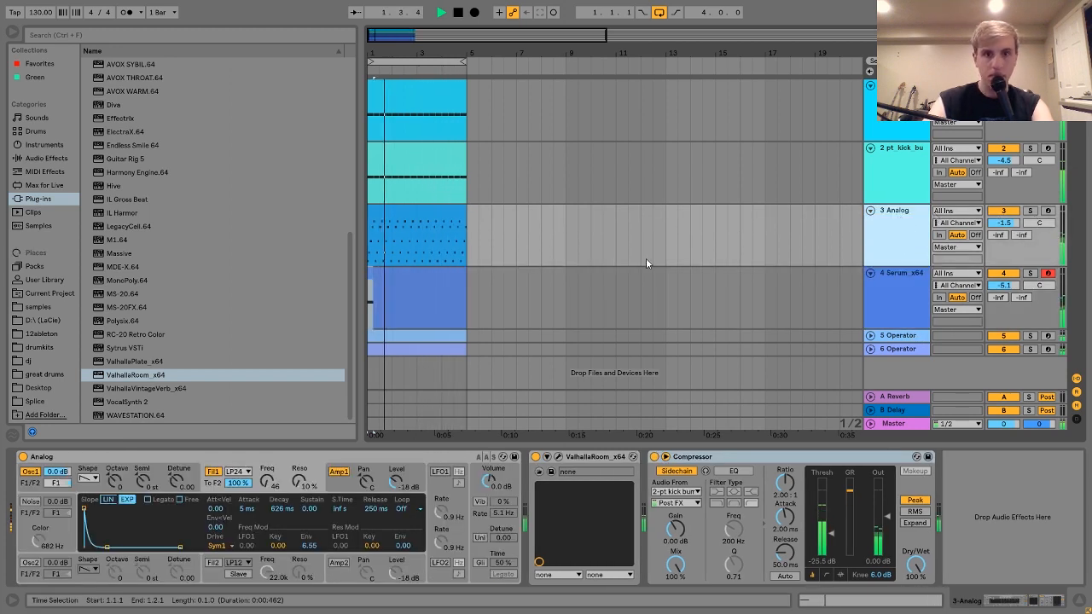
key("space")
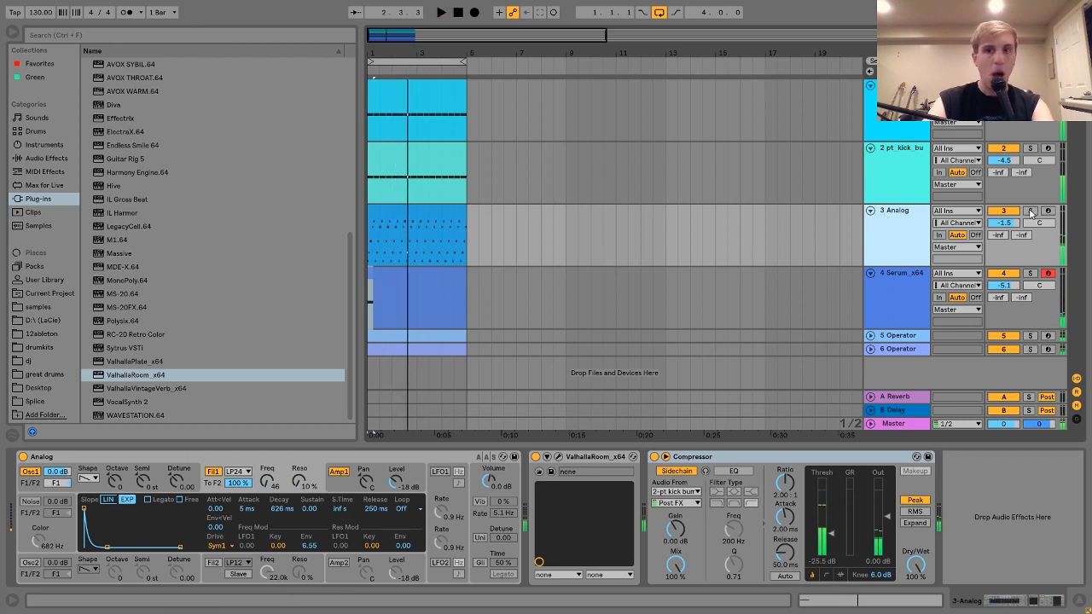
Step: Add an EQ Eight after the soloed Analog track's Compressor and set its band 8 low-pass to 1.21 kHz with Q 2.50, then unsolo
left_click(1030, 210)
left_click(41, 159)
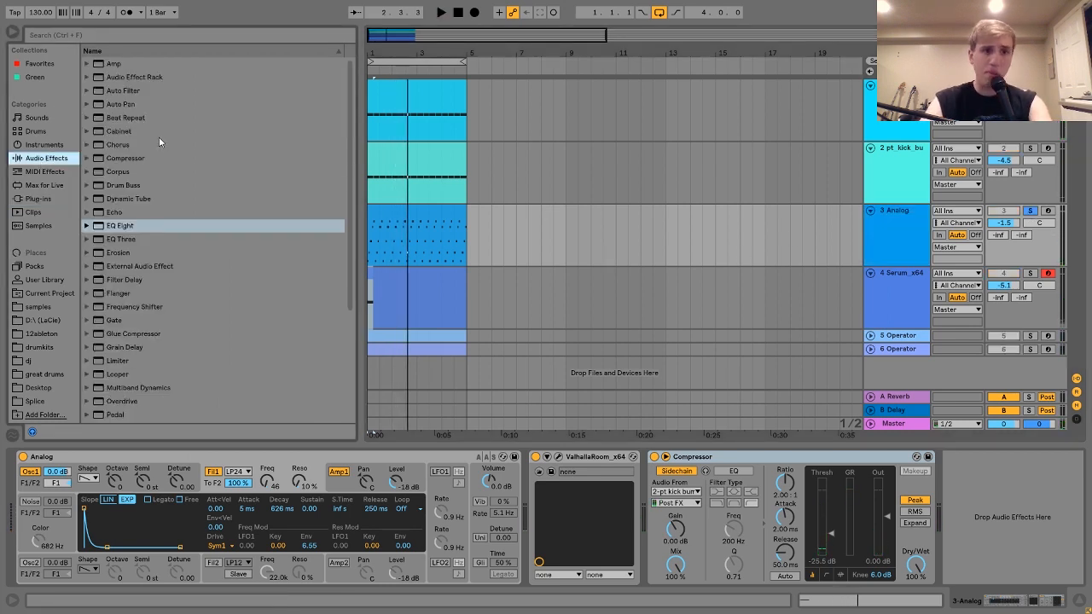
left_click_drag(121, 225, 938, 512)
left_click(1018, 577)
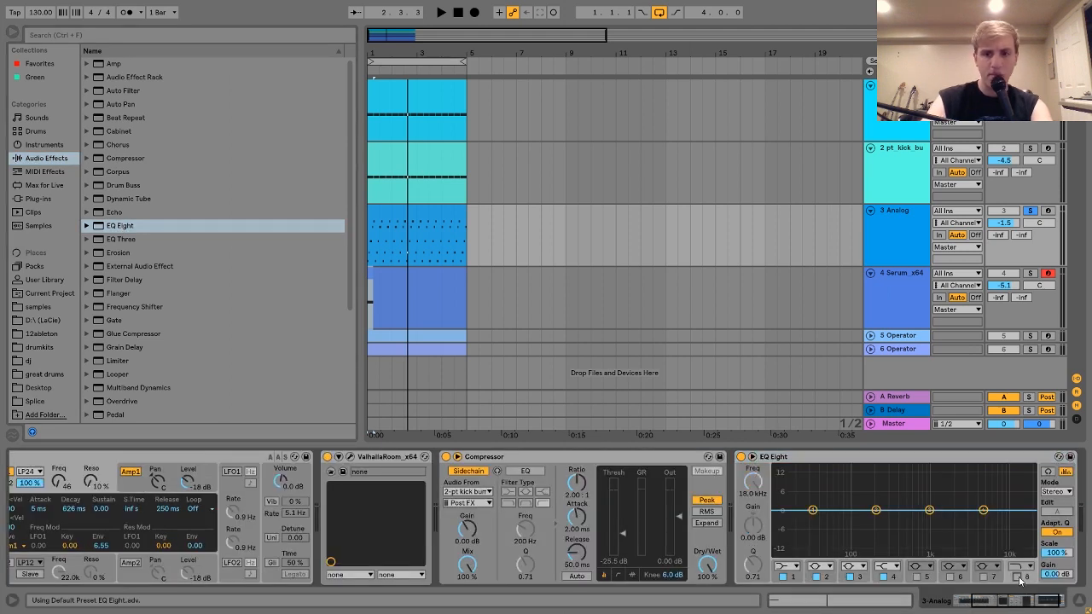
left_click_drag(1025, 520, 936, 503)
key("space")
left_click(1029, 211)
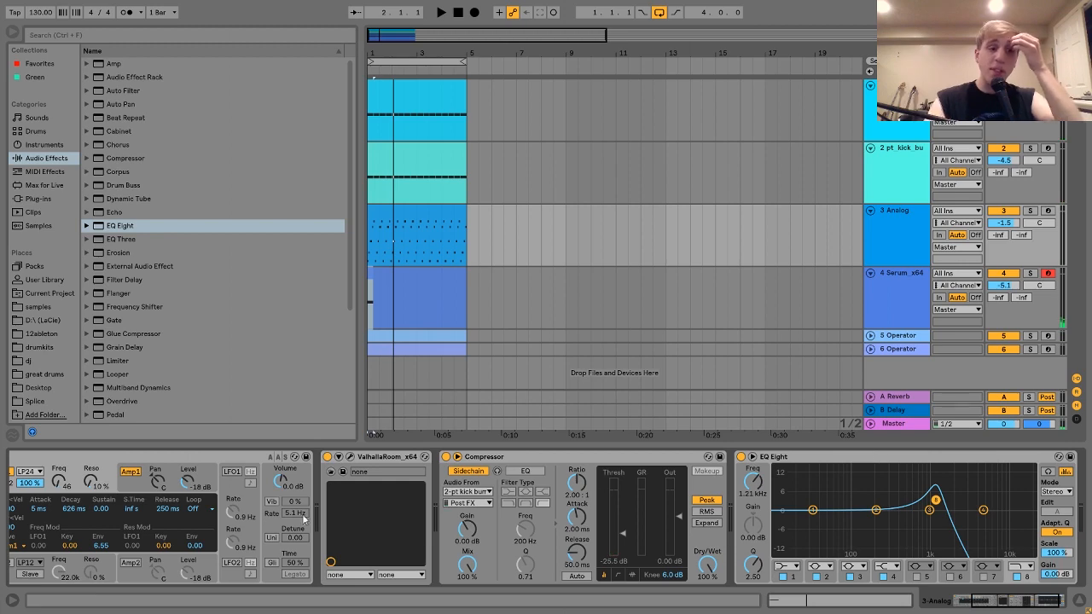
Step: Compare the loop with the Analog track's EQ Eight bypassed, and switch the EQ back on
scroll(304, 518, "left", 5)
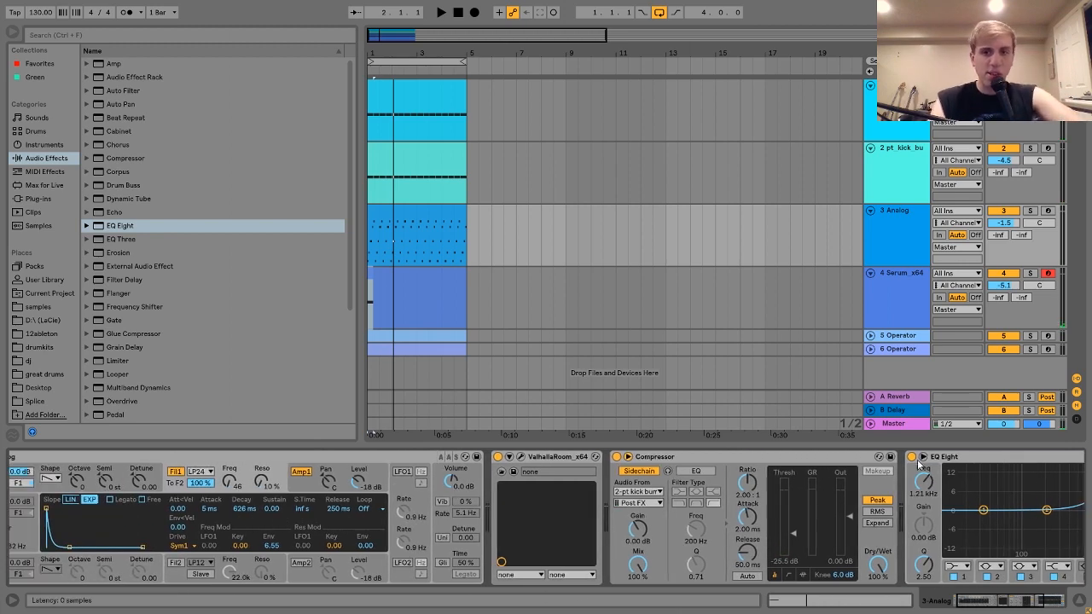
left_click(911, 457)
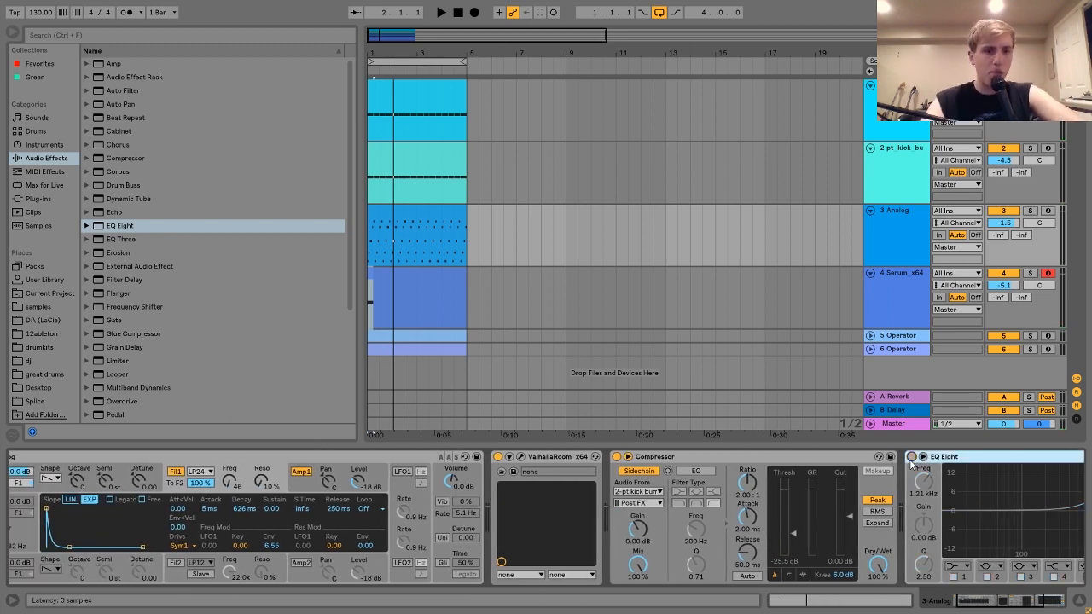
key("space")
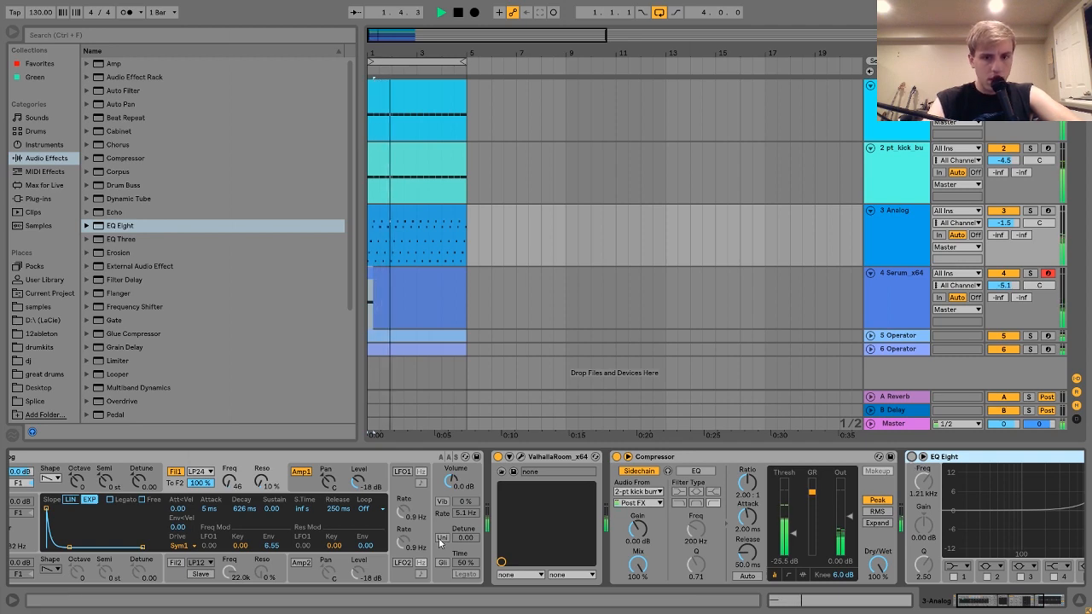
key("space")
left_click(911, 457)
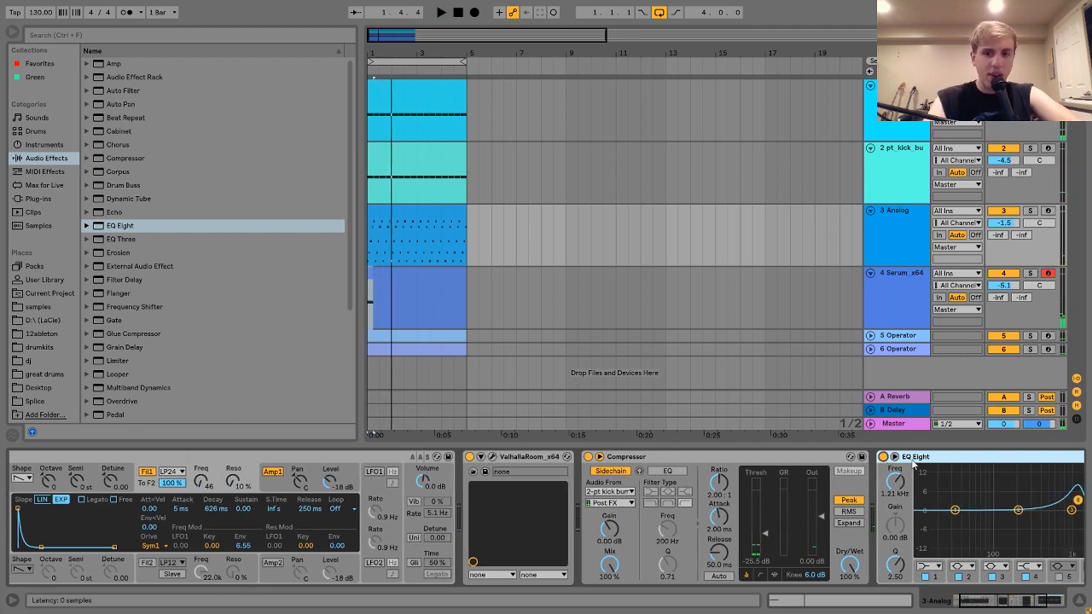
Step: Set the Analog EQ Eight's low-pass band to 1.11 kHz with Q 1.93 while playing the loop
left_click_drag(861, 510, 861, 504)
key("space")
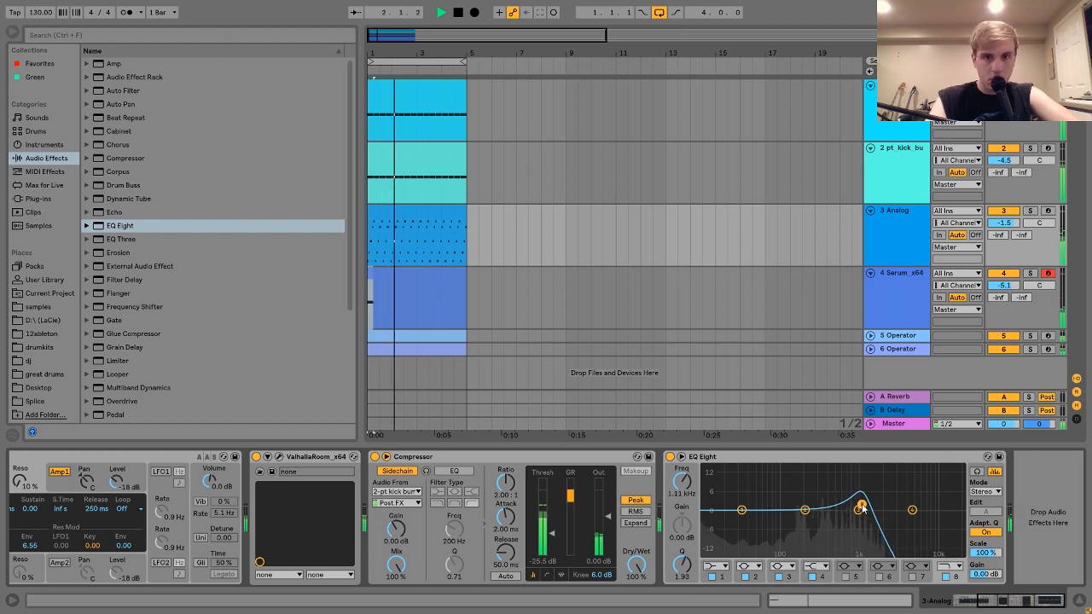
left_click(908, 242)
key("space")
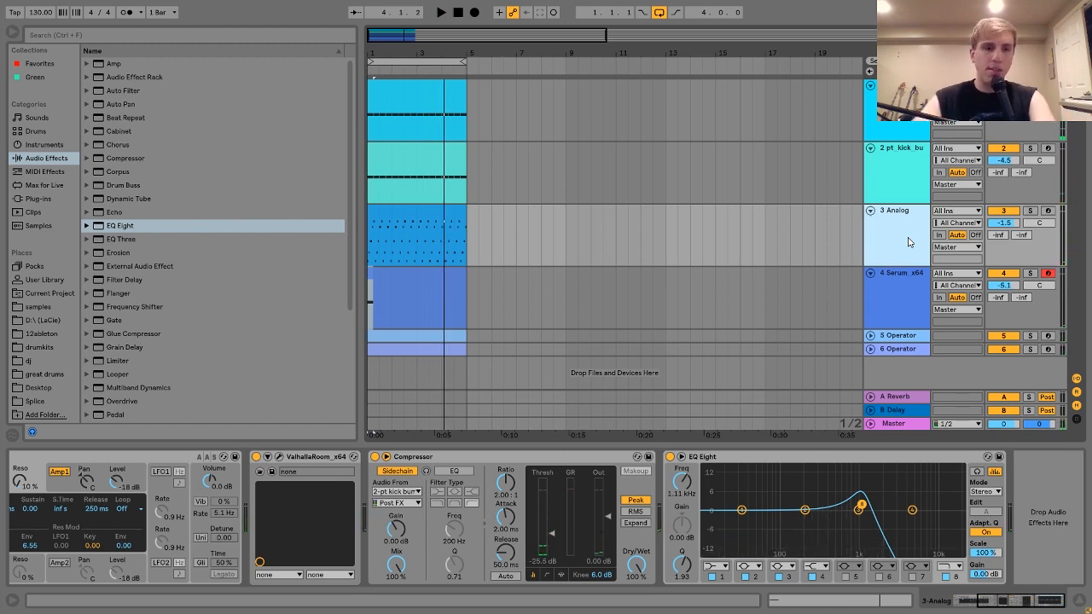
Step: Insert a new track below Analog and place Cassette Noise 1.wav from the LO FI HOUSE SOUNDZ samples at bar 1 on it
key("ctrl+shift+t")
left_click(40, 308)
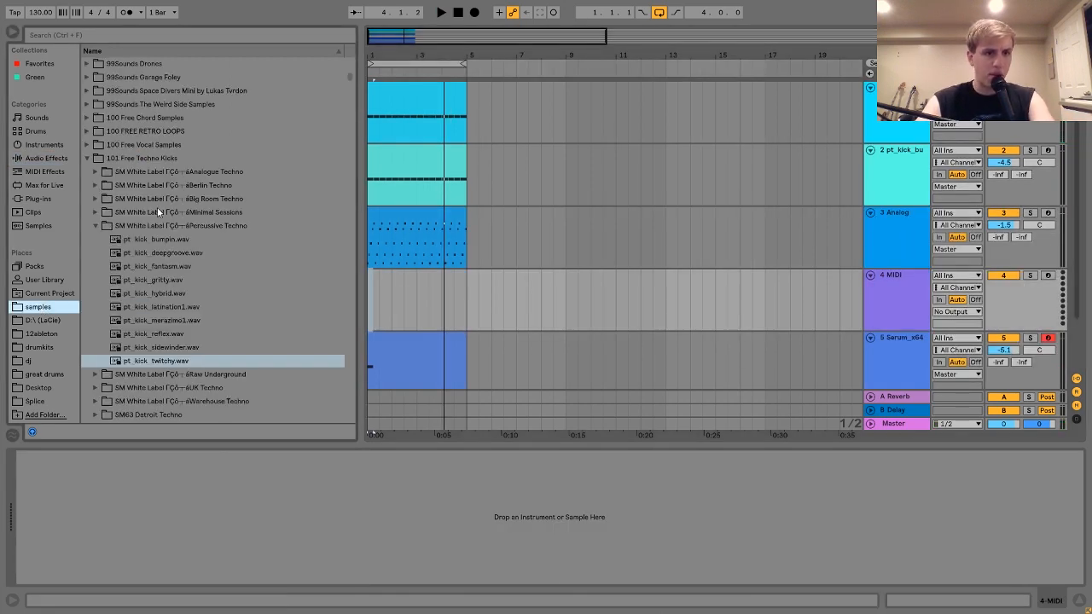
scroll(157, 208, "down", 20)
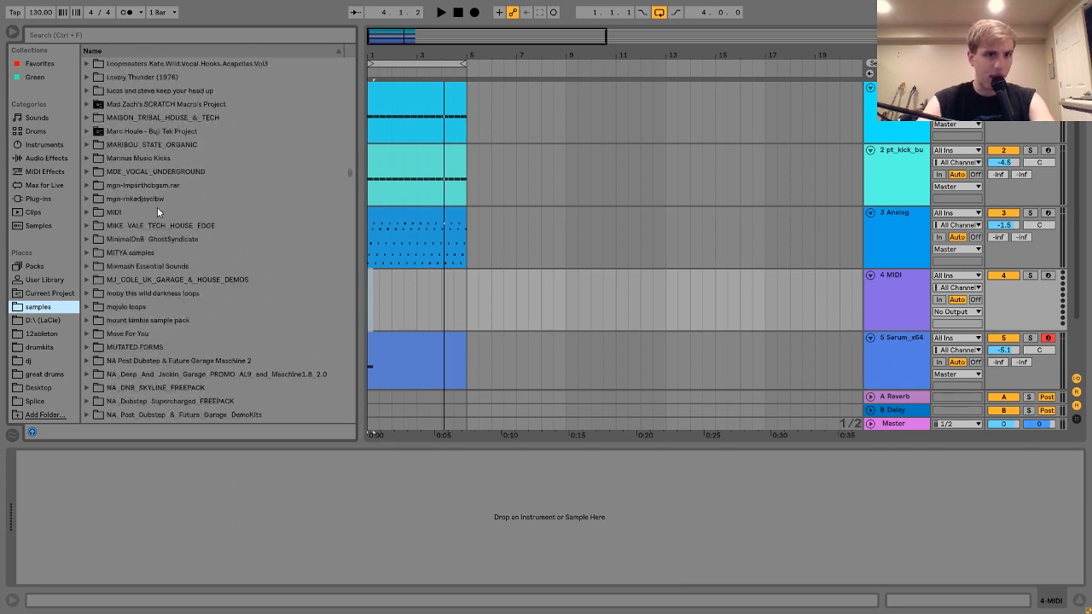
scroll(157, 207, "down", 6)
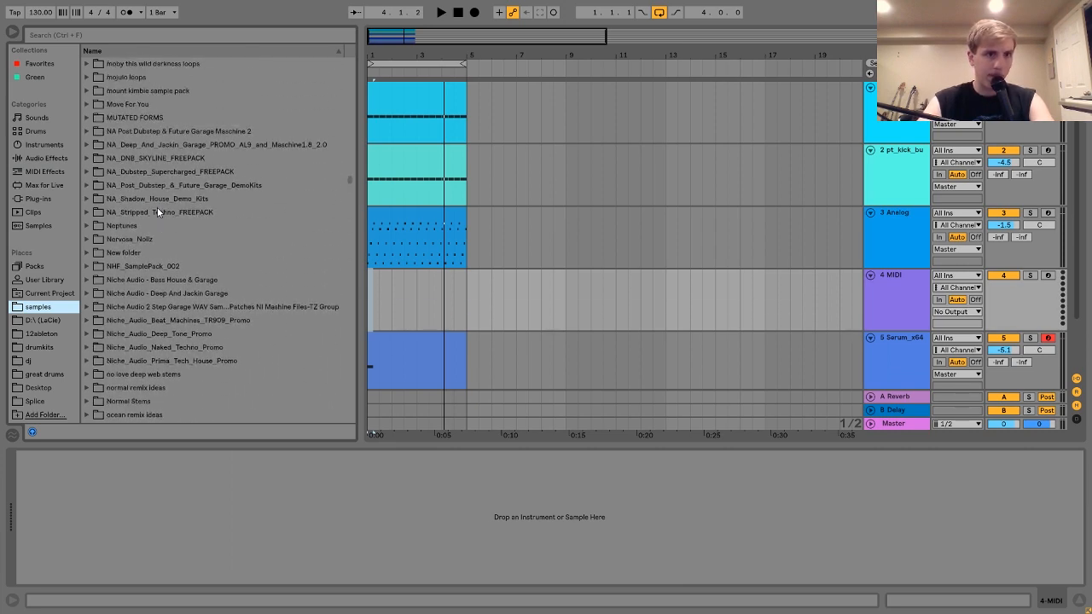
scroll(157, 207, "up", 7)
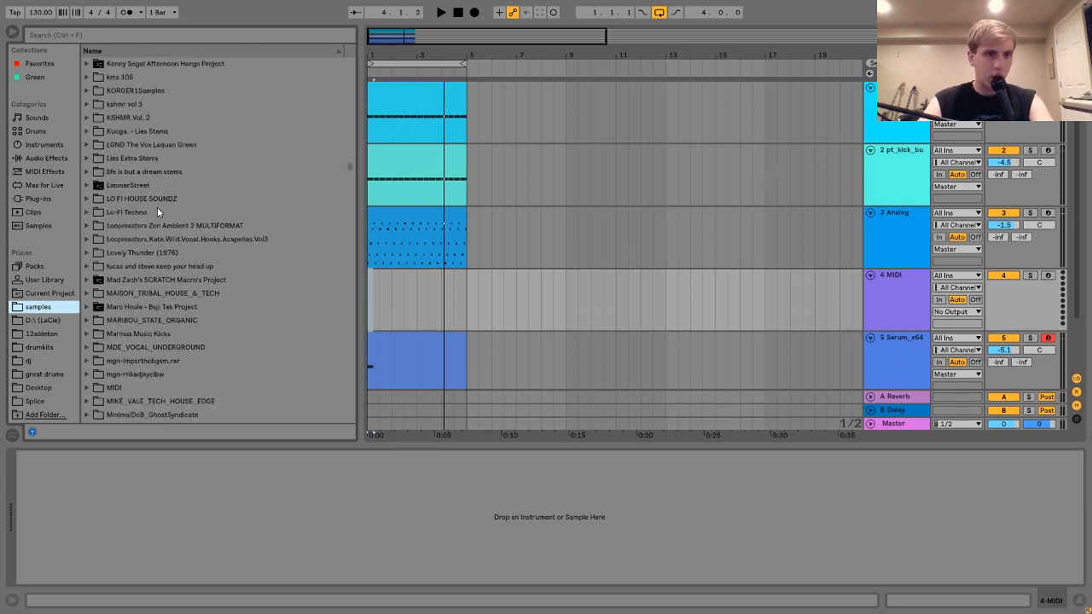
left_click(135, 177)
key("Down")
key("Down")
key("Right")
key("Down")
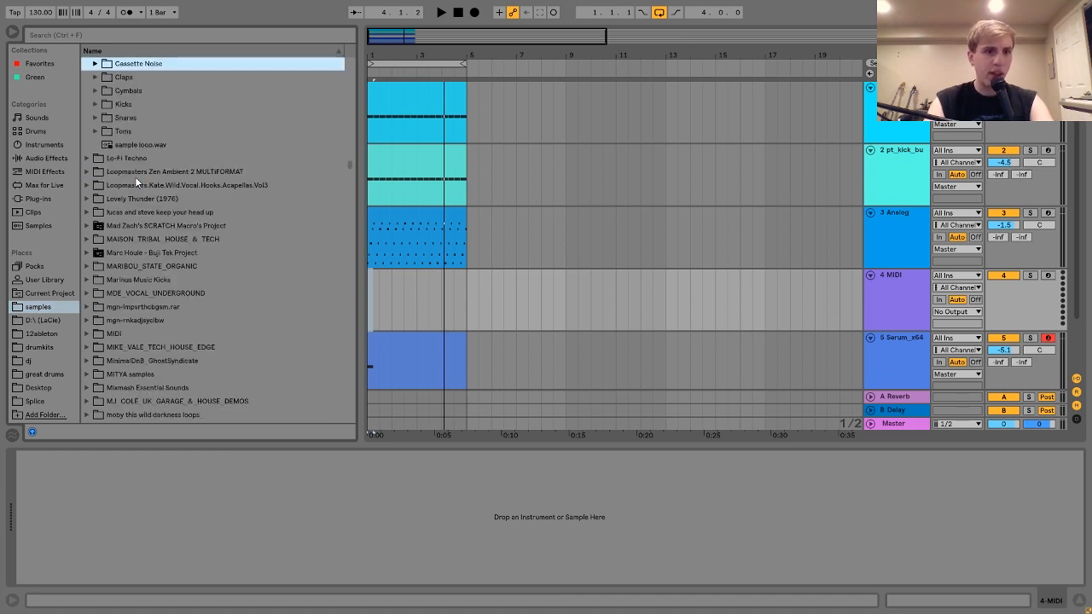
key("Right")
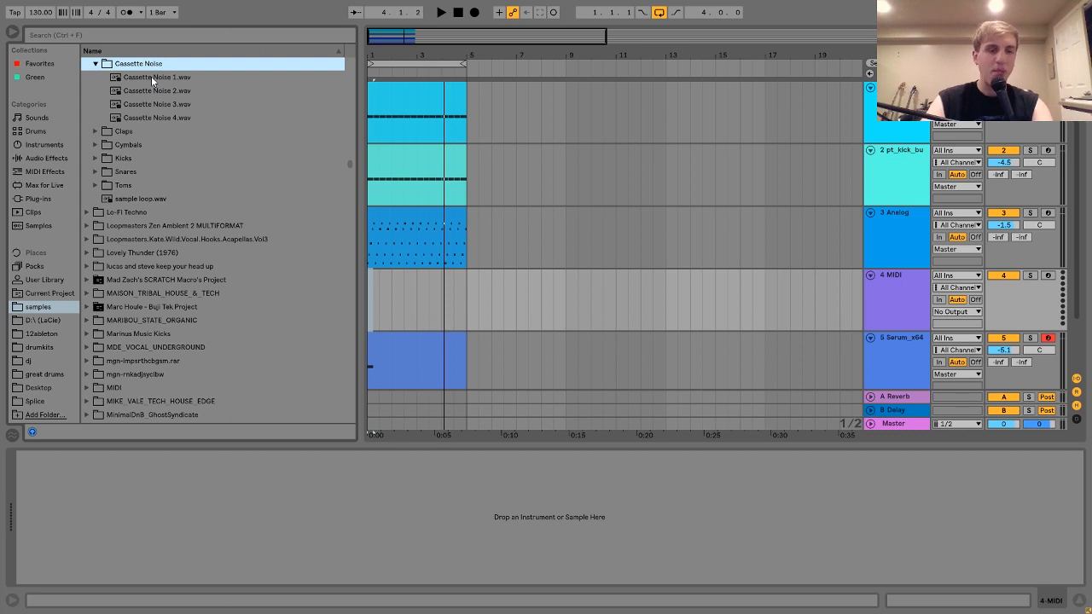
left_click_drag(147, 80, 370, 290)
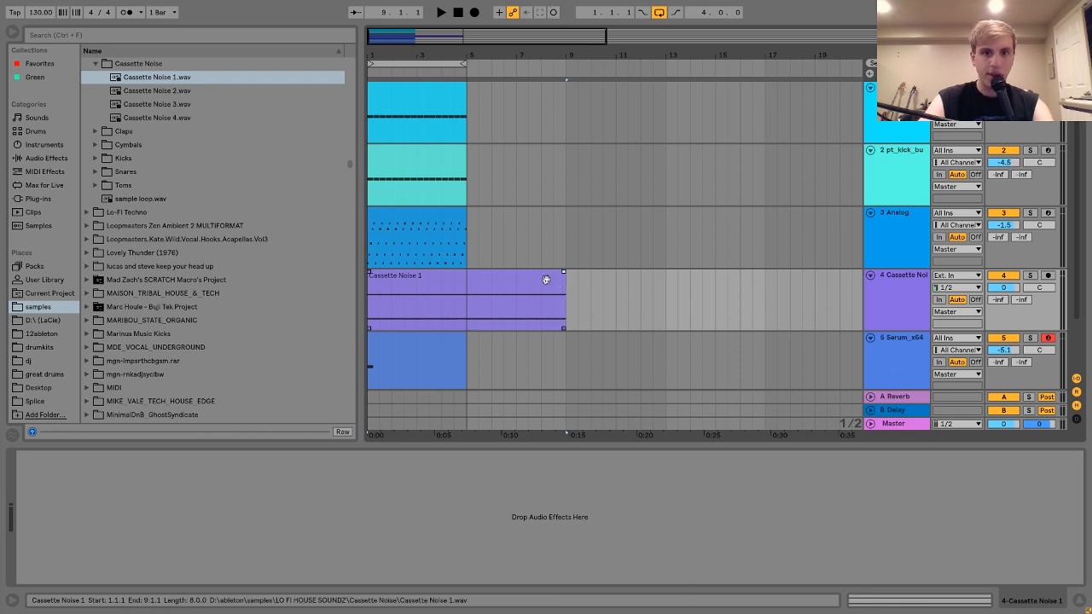
Step: Turn off warping for the Cassette Noise 1 clip and trim it to four bars, ending at bar 5
double_click(543, 281)
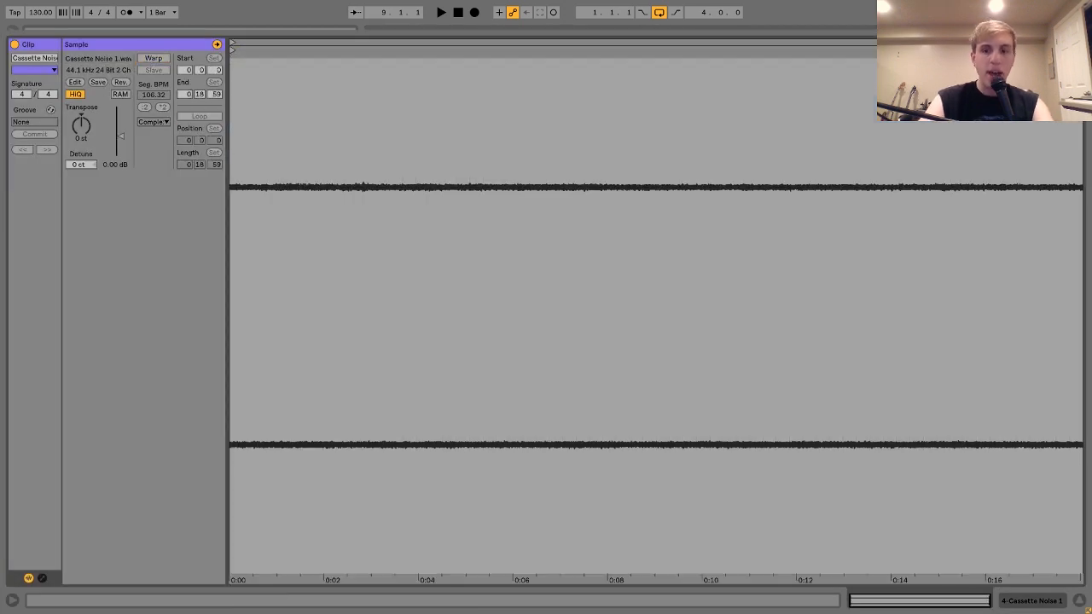
left_click(1031, 602)
left_click(465, 257)
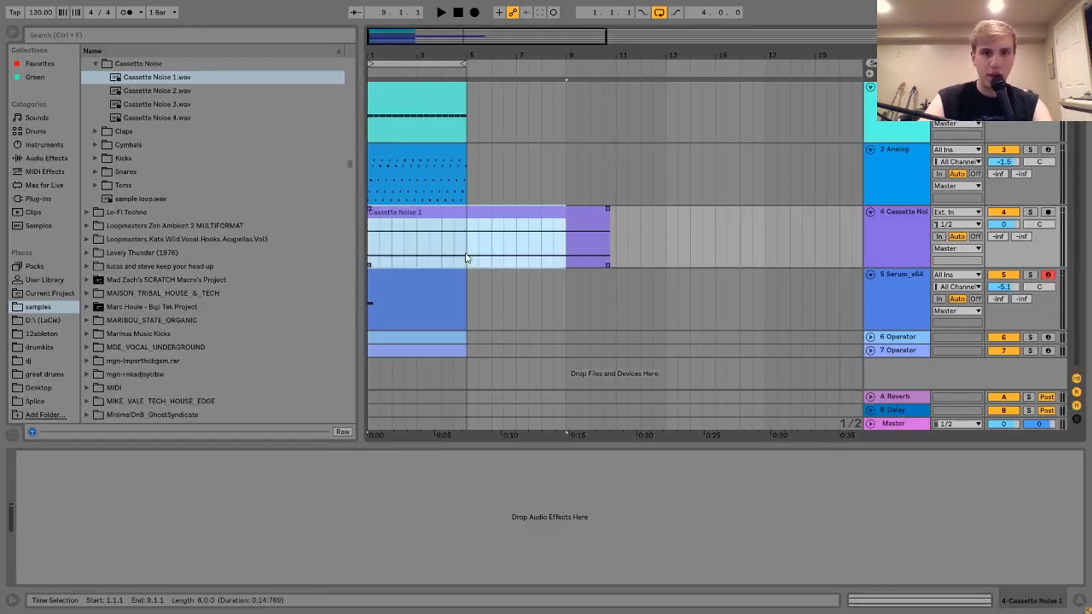
key("ctrl+e")
left_click(487, 227)
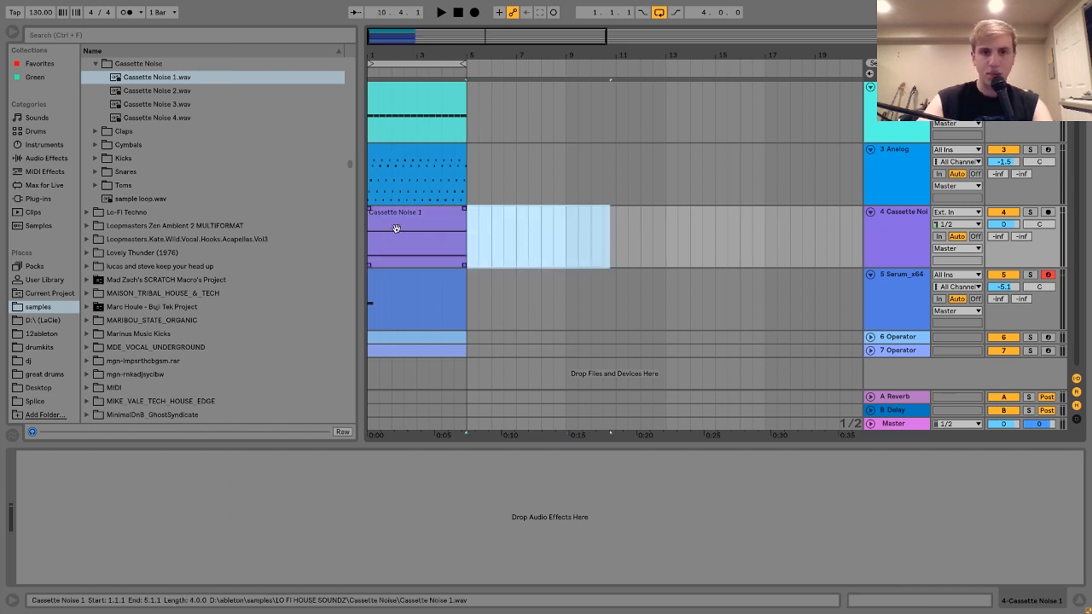
key("Delete")
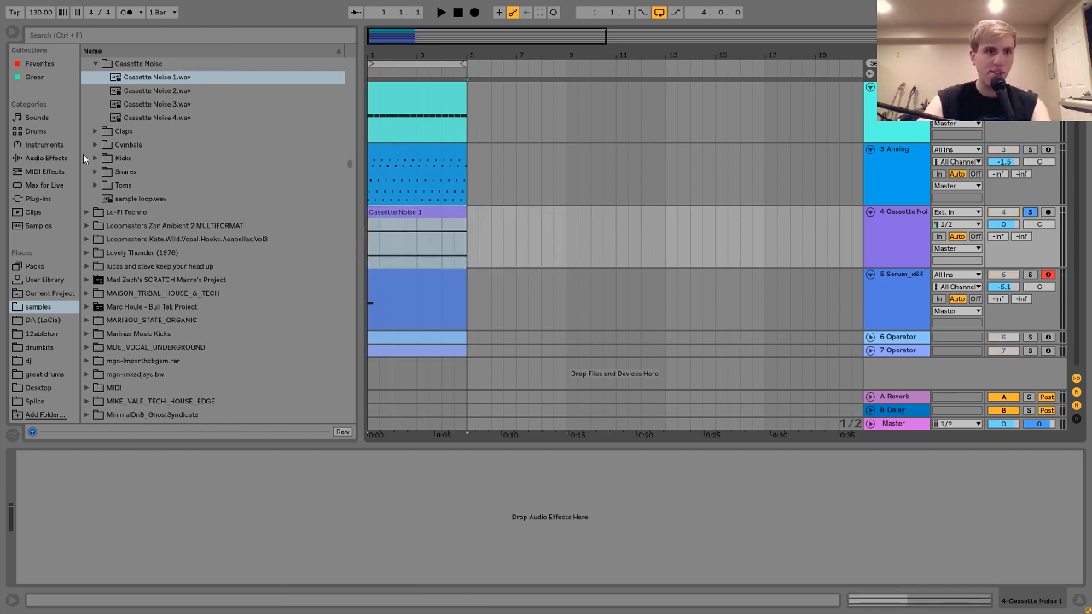
Step: Add an EQ Eight to the soloed Cassette Noise track and make band 1 a high-pass at 719 Hz
left_click(68, 159)
left_click_drag(119, 225, 96, 505)
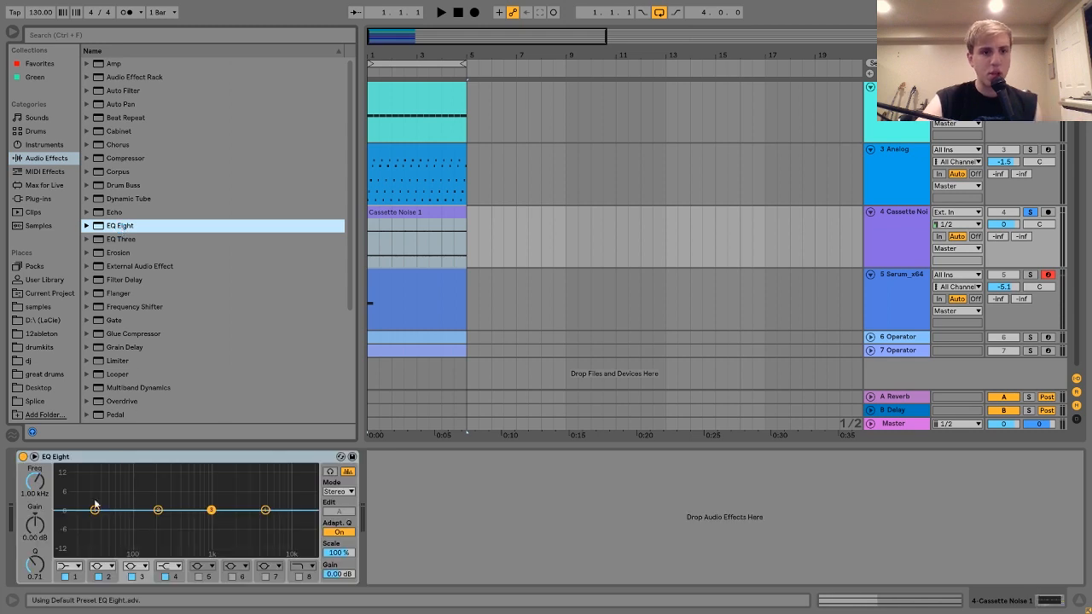
left_click(69, 566)
left_click(64, 497)
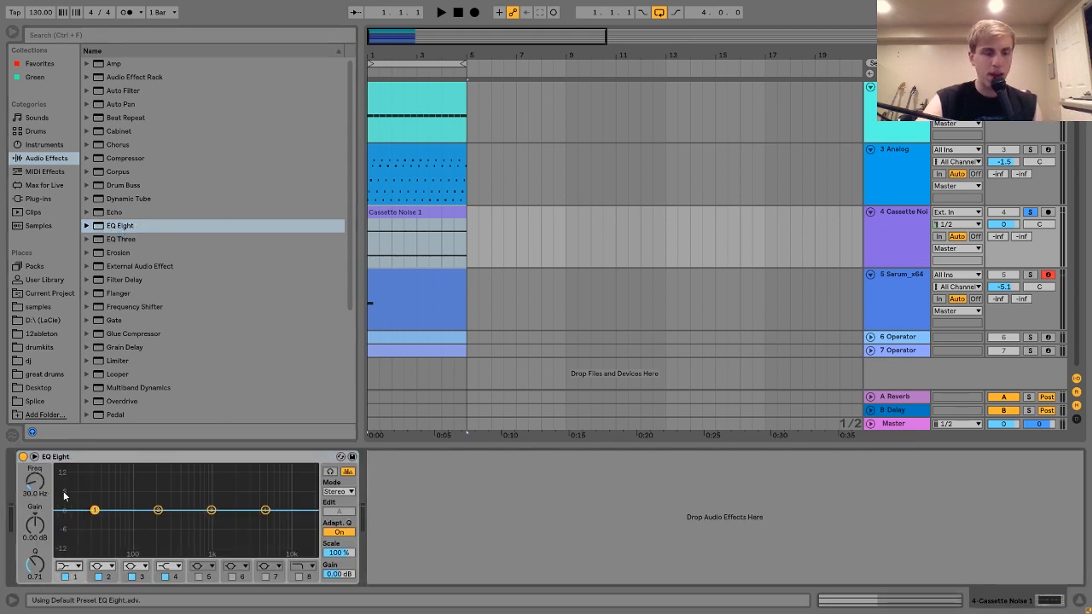
left_click_drag(95, 520, 107, 520)
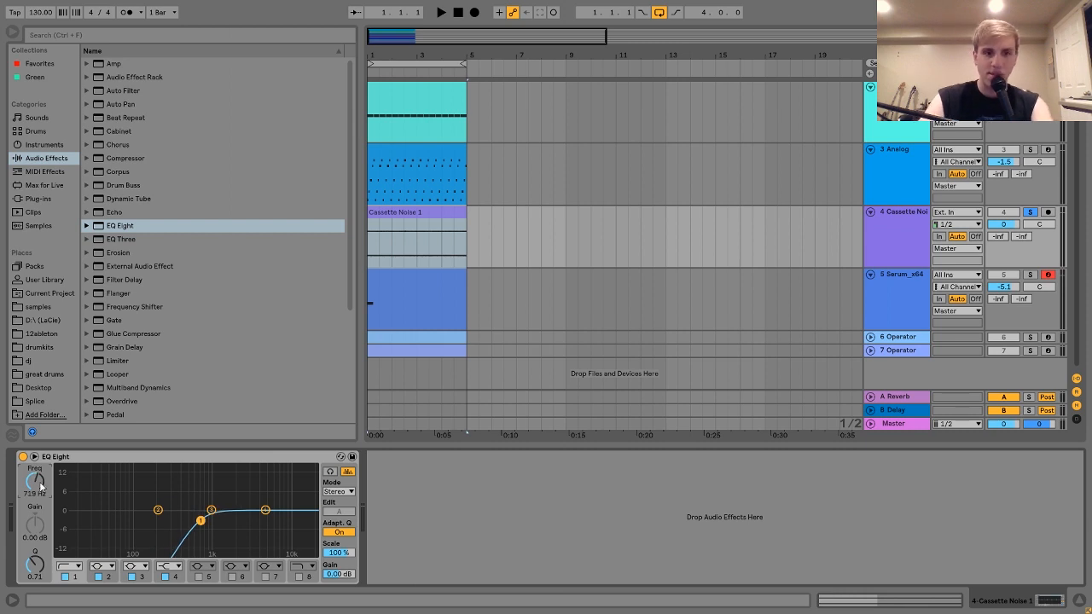
Step: Set the Cassette Noise track volume to -6.1 dB and low-pass its EQ Eight band 8 at 6.81 kHz with Q 2.39 during playback
key("space")
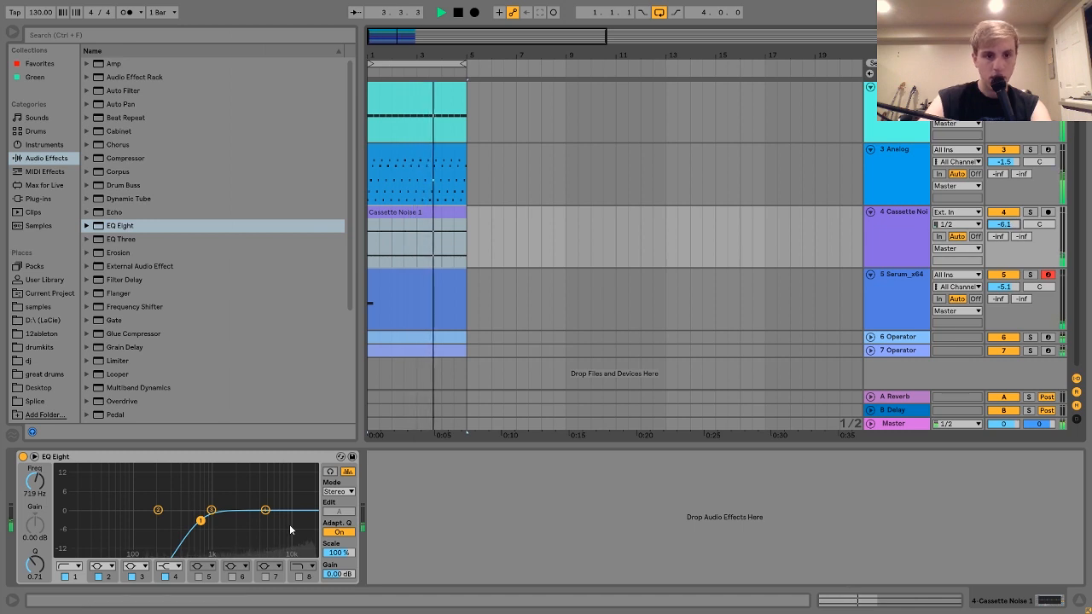
left_click(299, 576)
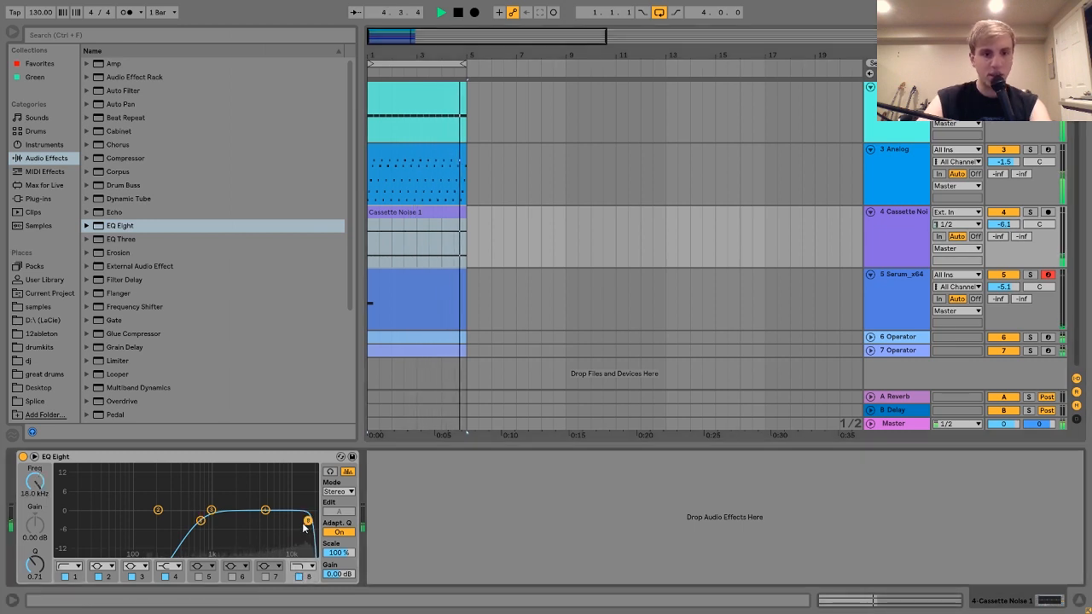
left_click_drag(307, 521, 276, 500)
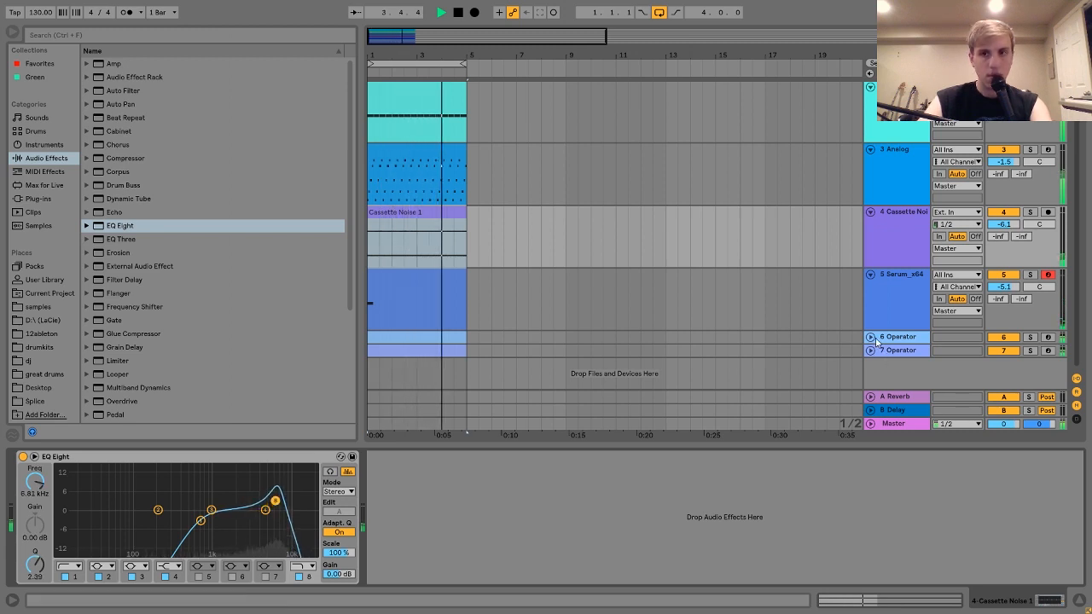
Step: Fold the Cassette Noise, Serum and pt_kick_bu tracks in the arrangement
left_click(870, 211)
left_click(870, 225)
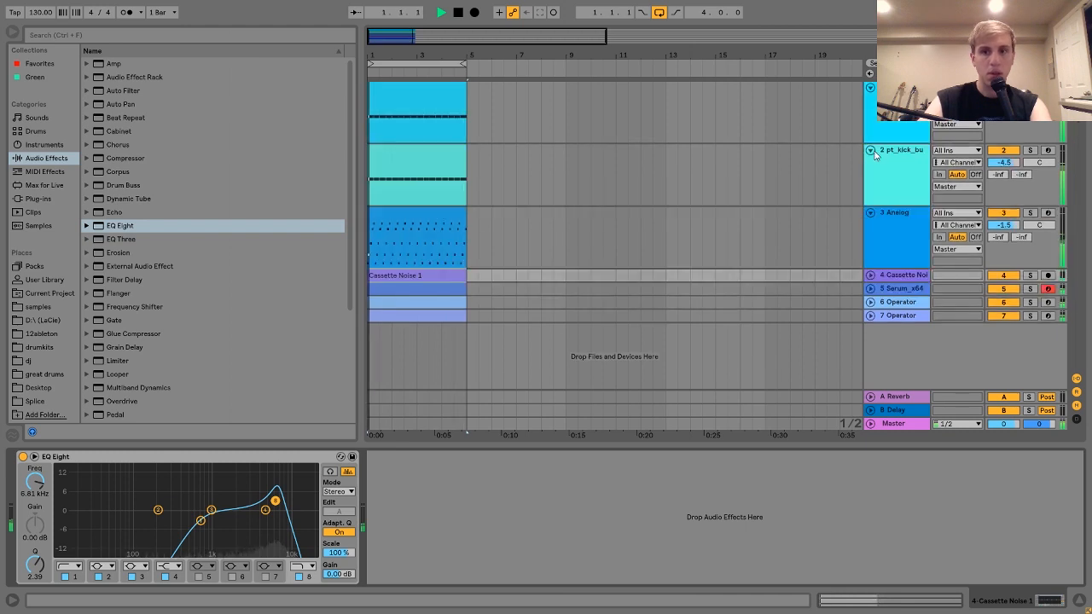
left_click(871, 151)
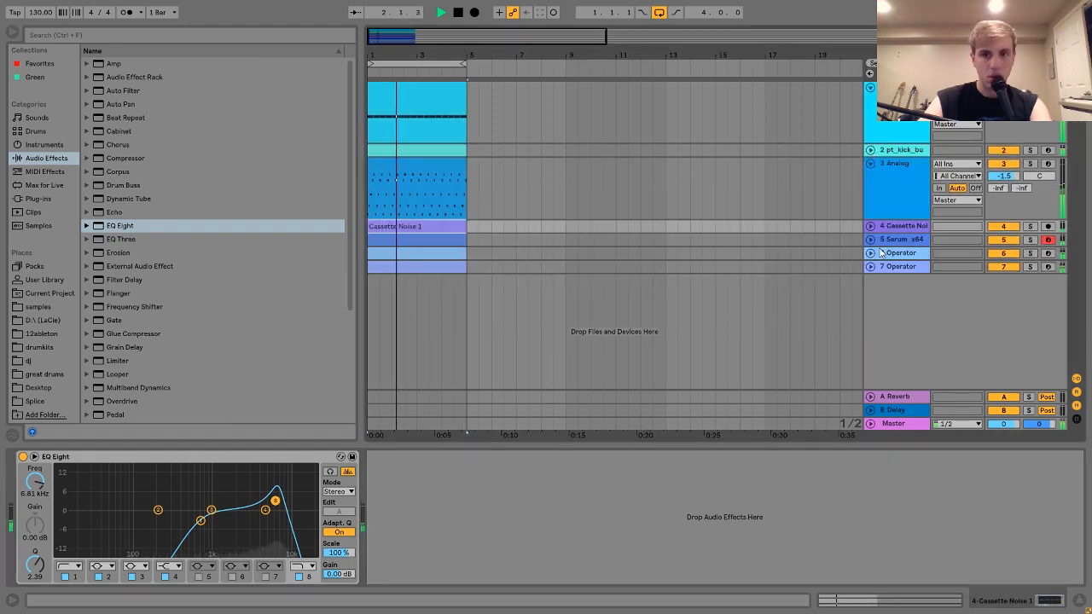
Step: Review the Serum clip's note and device chain, and play the full loop
left_click(445, 235)
double_click(445, 235)
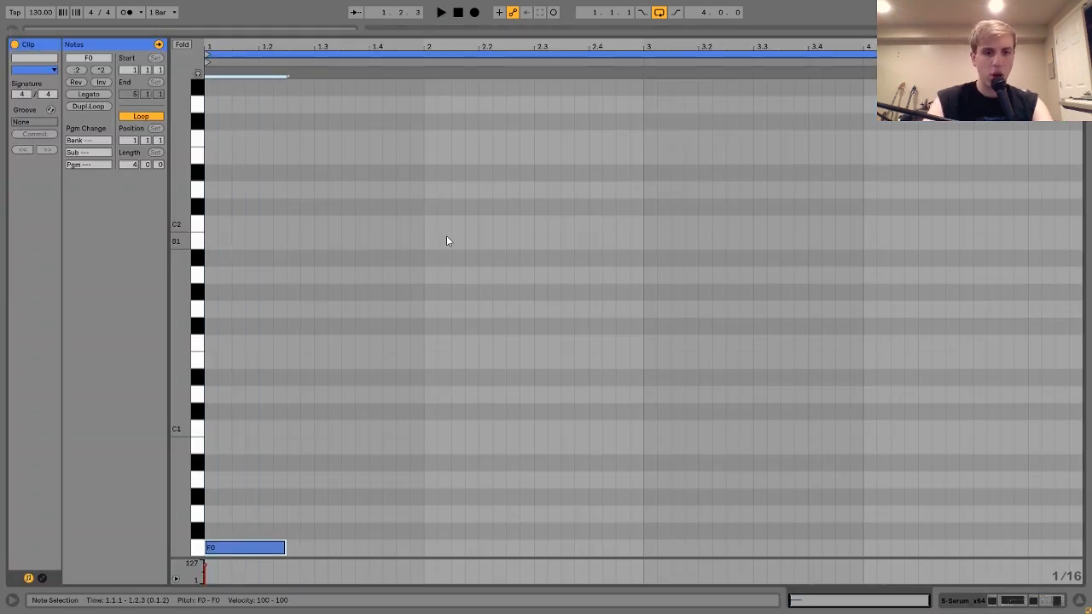
left_click(1054, 603)
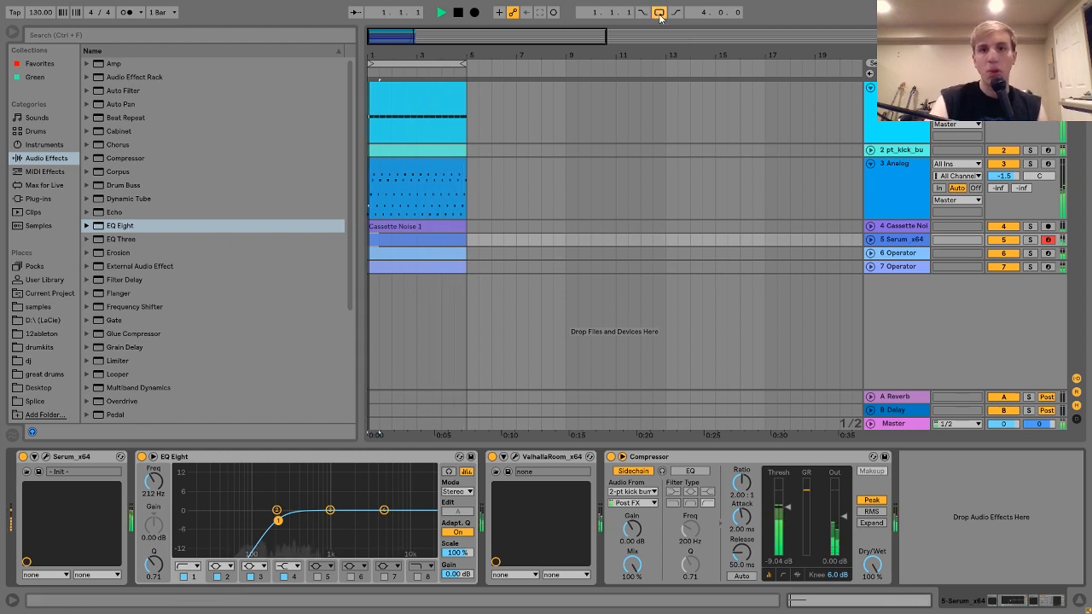
key("space")
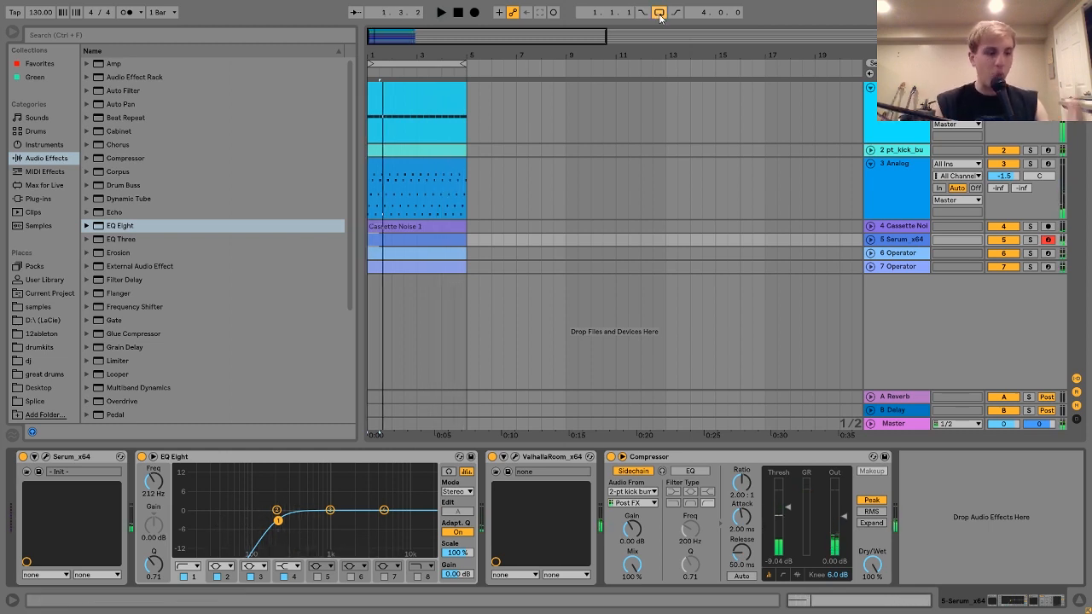